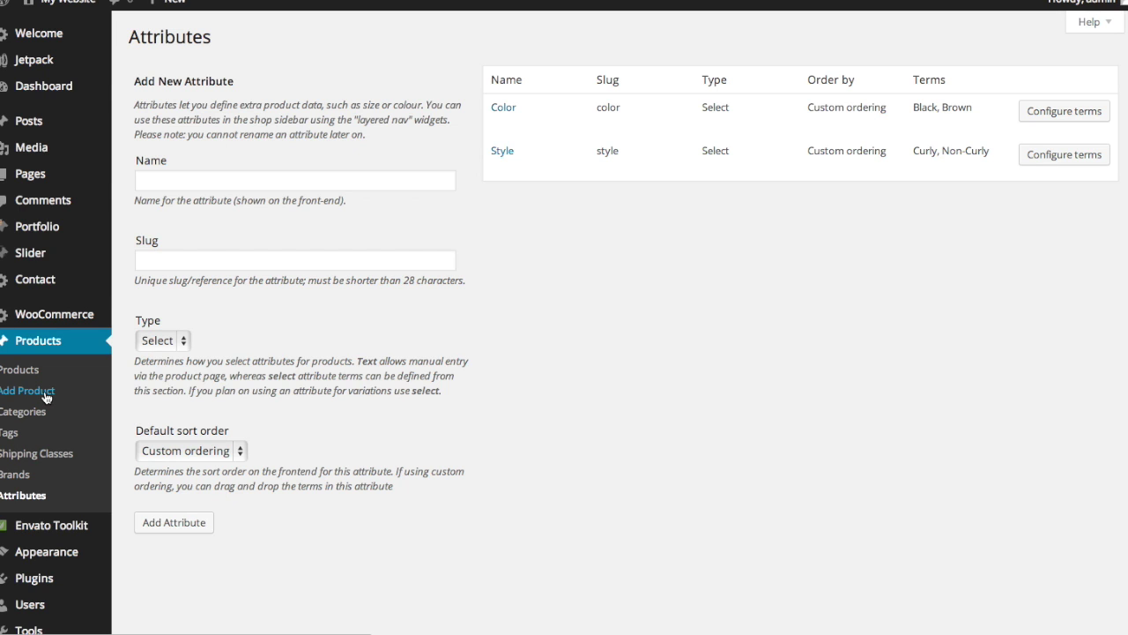
# Start a new product and name it "Crochet Beards".
pyautogui.click(46, 398)
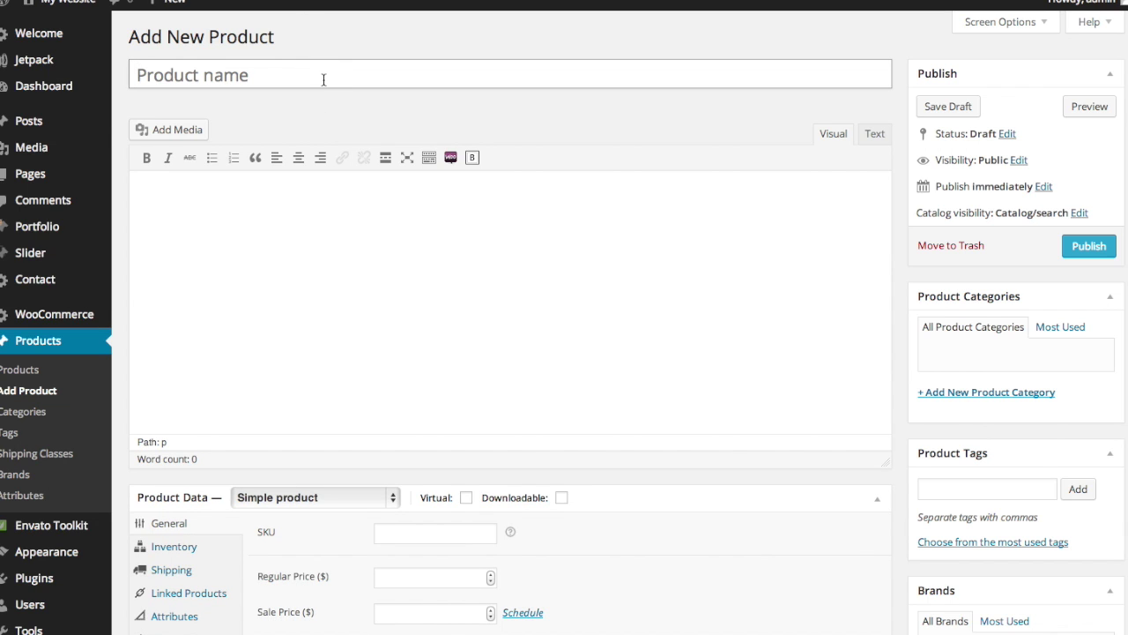
pyautogui.write('Cr')
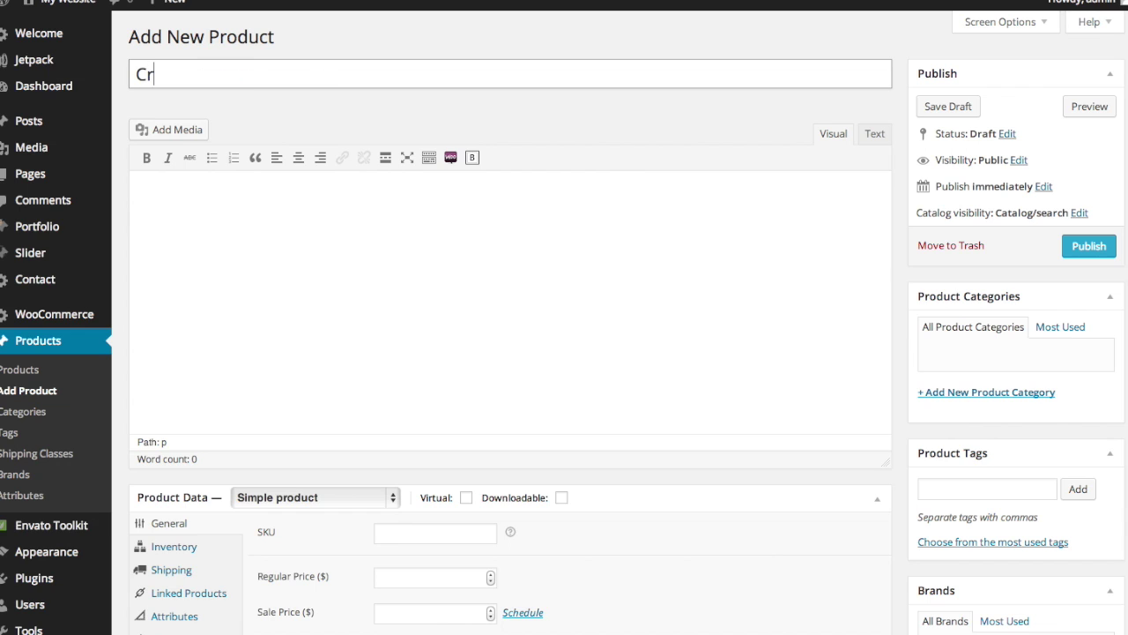
pyautogui.write('ochet beards')
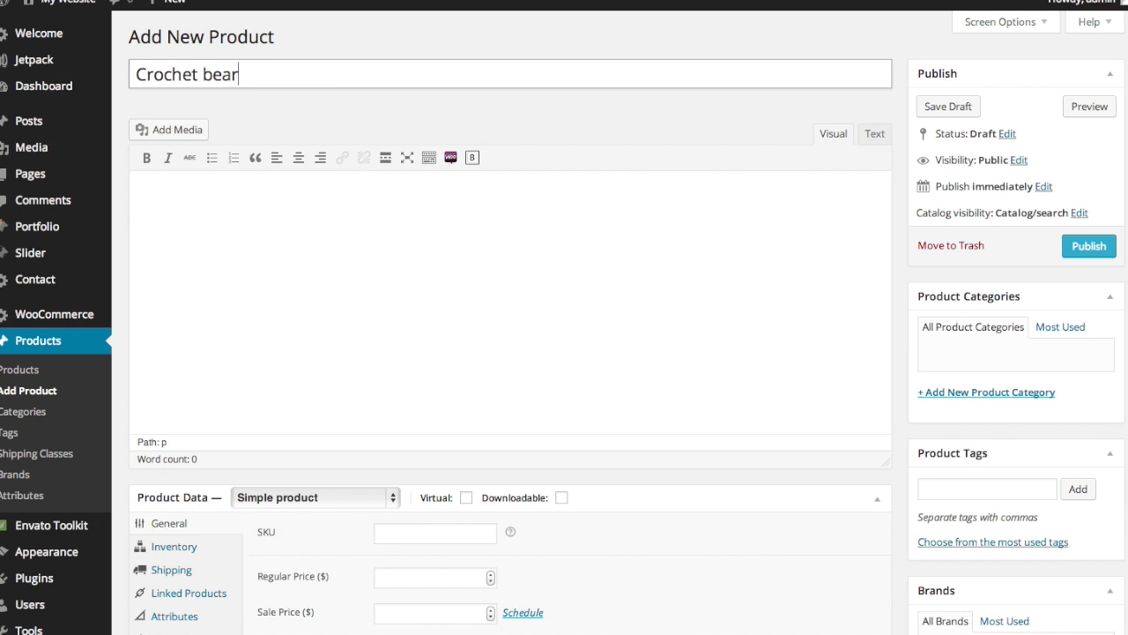
pyautogui.click(213, 77)
pyautogui.press('BackSpace')
pyautogui.write('b')
pyautogui.press('BackSpace')
pyautogui.write('B')
# Enter "Stay warm in style during the Polar Vertex." as the product short description.
pyautogui.scroll(-10, 295, 247)
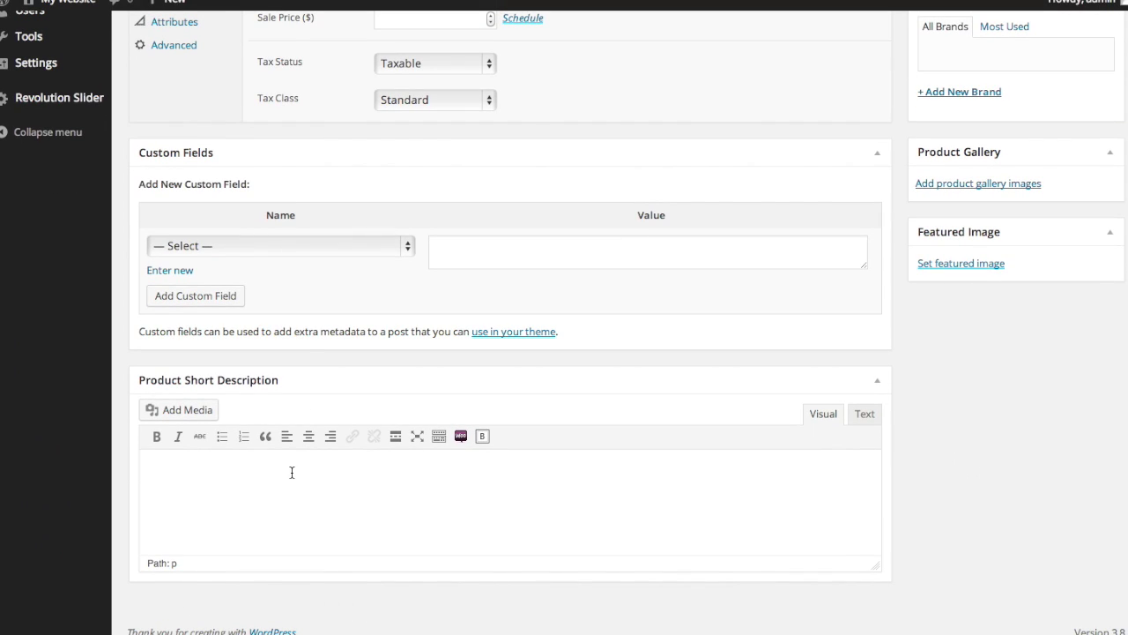
pyautogui.click(292, 472)
pyautogui.write('stay warm in style durin')
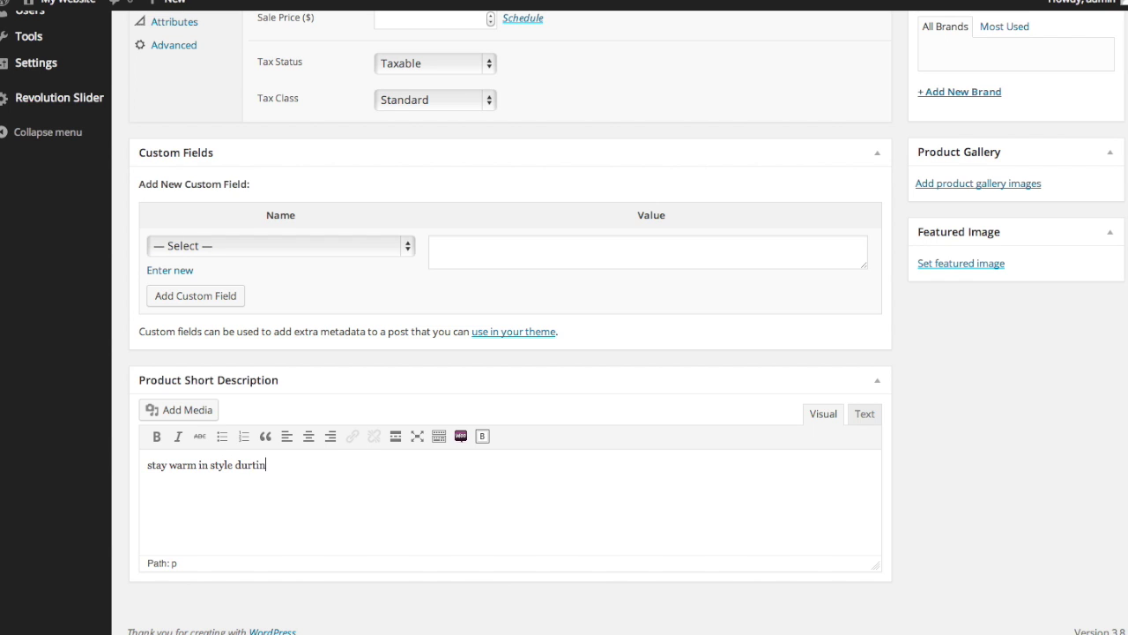
pyautogui.press('BackSpace')
pyautogui.press('BackSpace')
pyautogui.write('ing the polar Vertex')
pyautogui.click(292, 467)
pyautogui.press('BackSpace')
pyautogui.write('P')
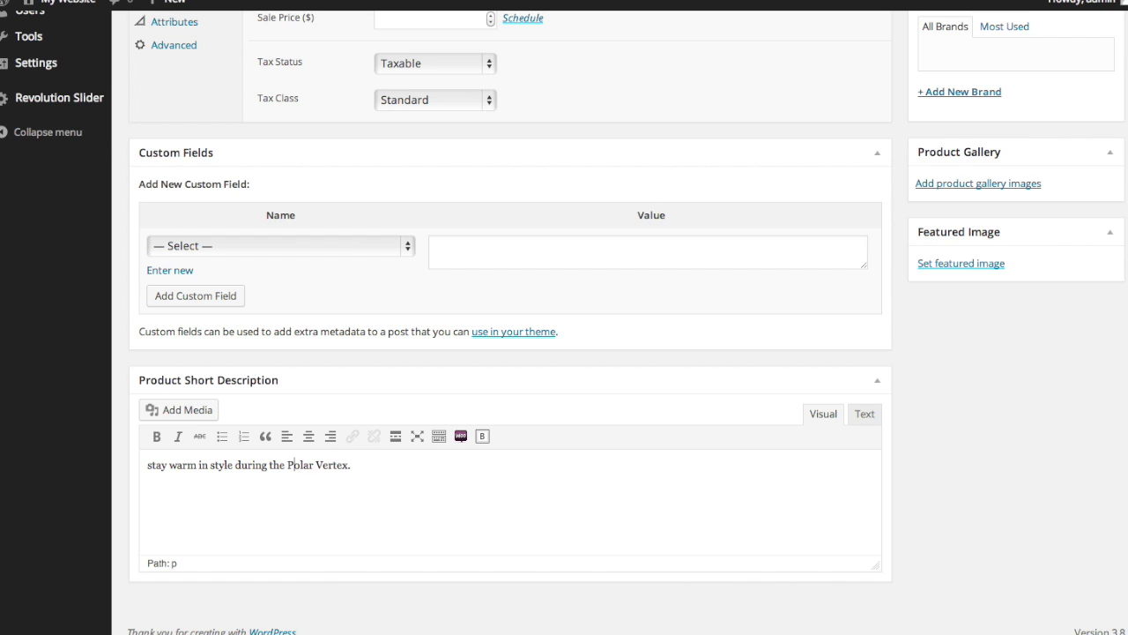
pyautogui.click(148, 464)
pyautogui.press('Delete')
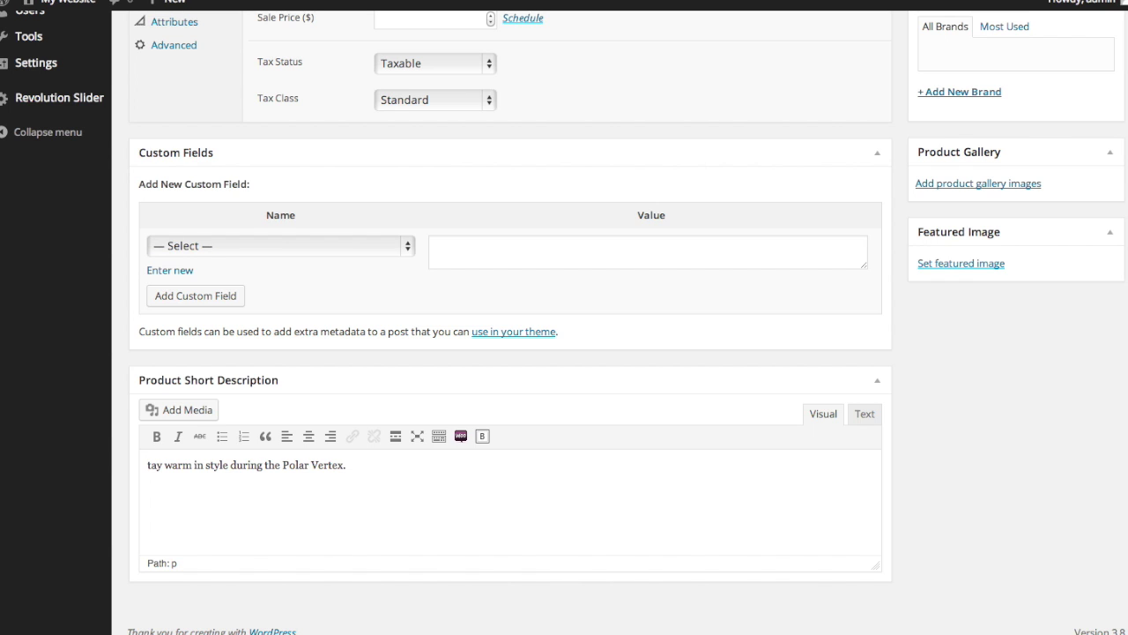
pyautogui.write('S')
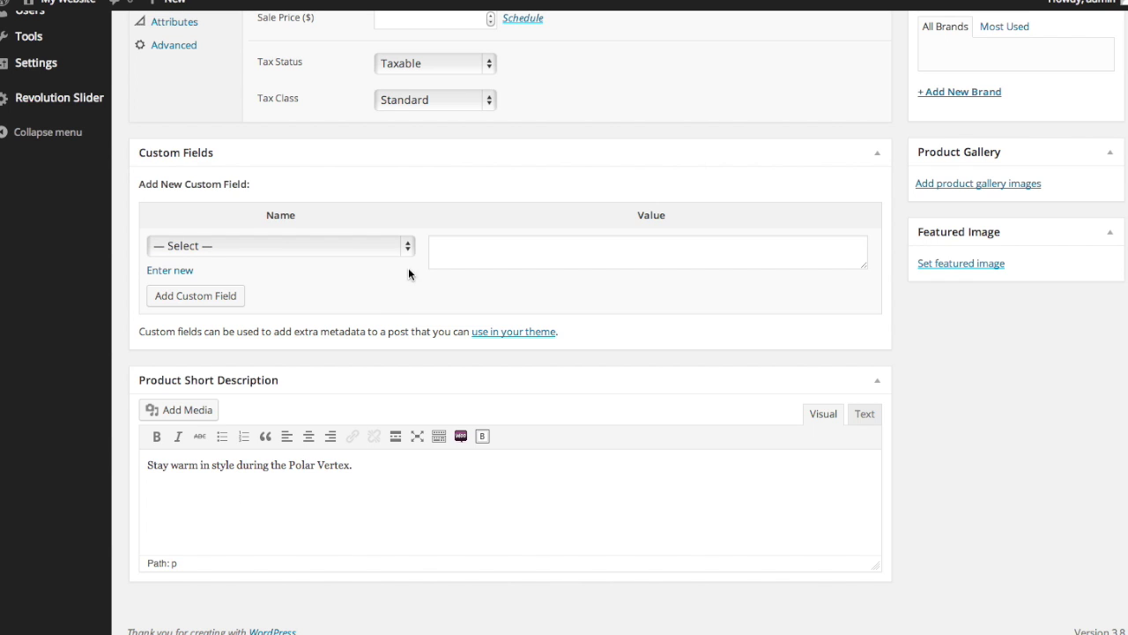
# Compare the main product description area with the short description and look over the product data section between them.
pyautogui.scroll(5, 666, 313)
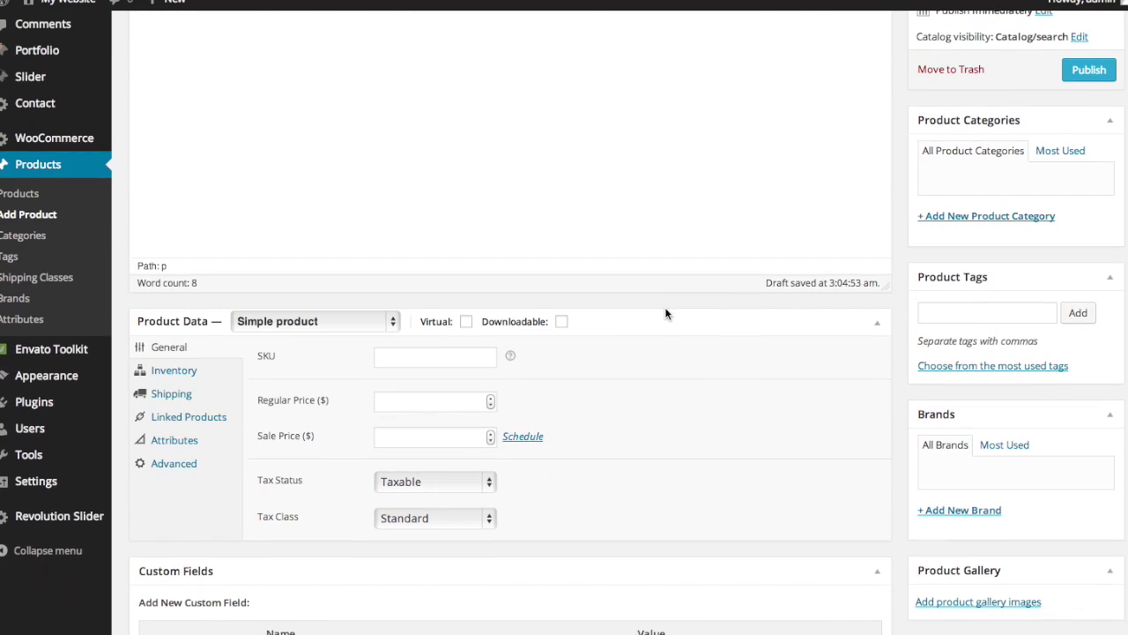
pyautogui.scroll(2, 665, 311)
pyautogui.scroll(-2, 664, 311)
pyautogui.scroll(-1, 523, 298)
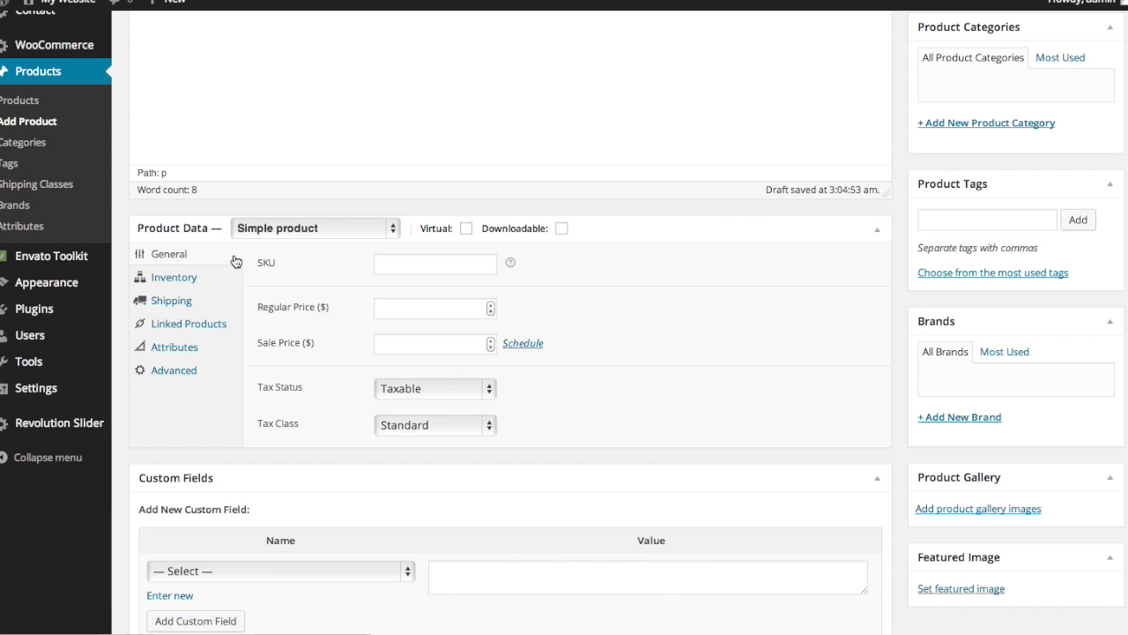
pyautogui.scroll(3, 234, 257)
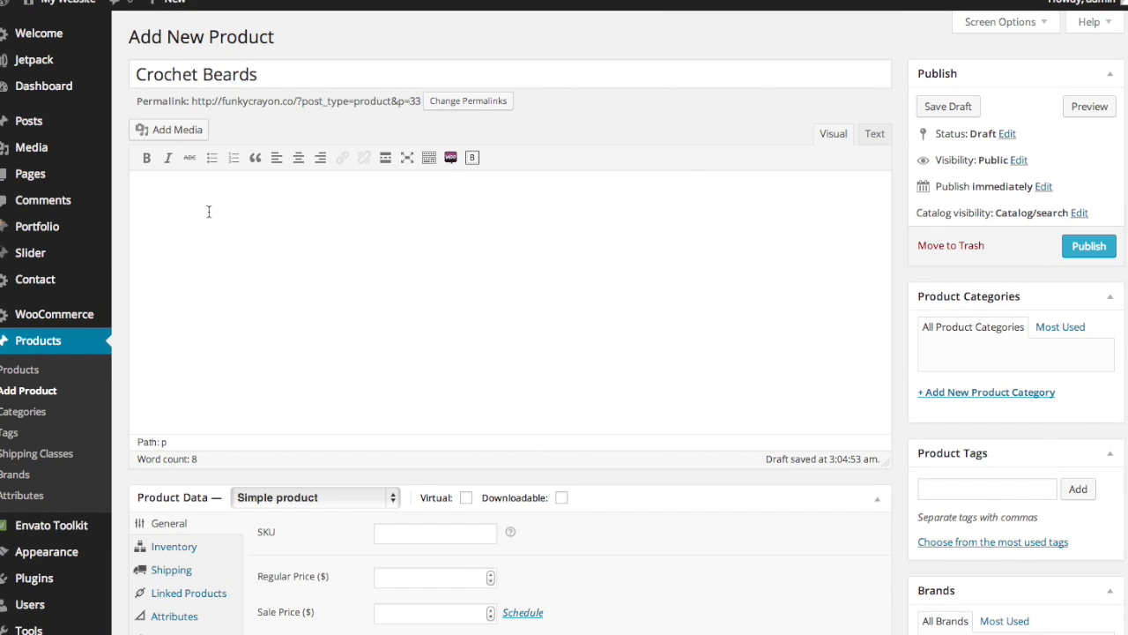
pyautogui.scroll(-6, 248, 259)
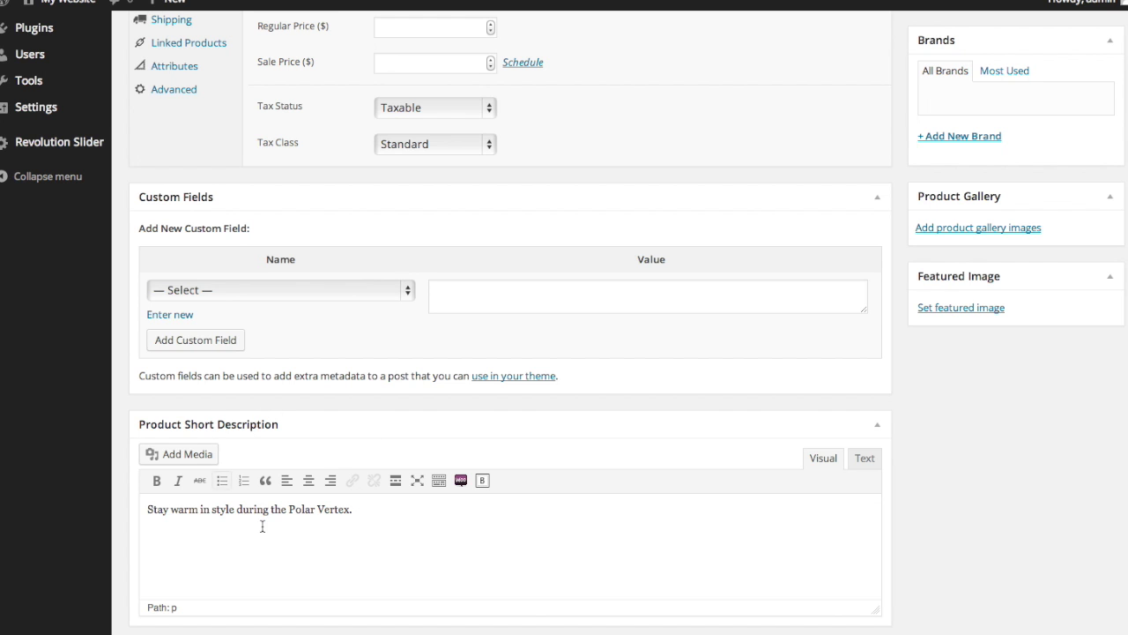
pyautogui.scroll(7, 206, 465)
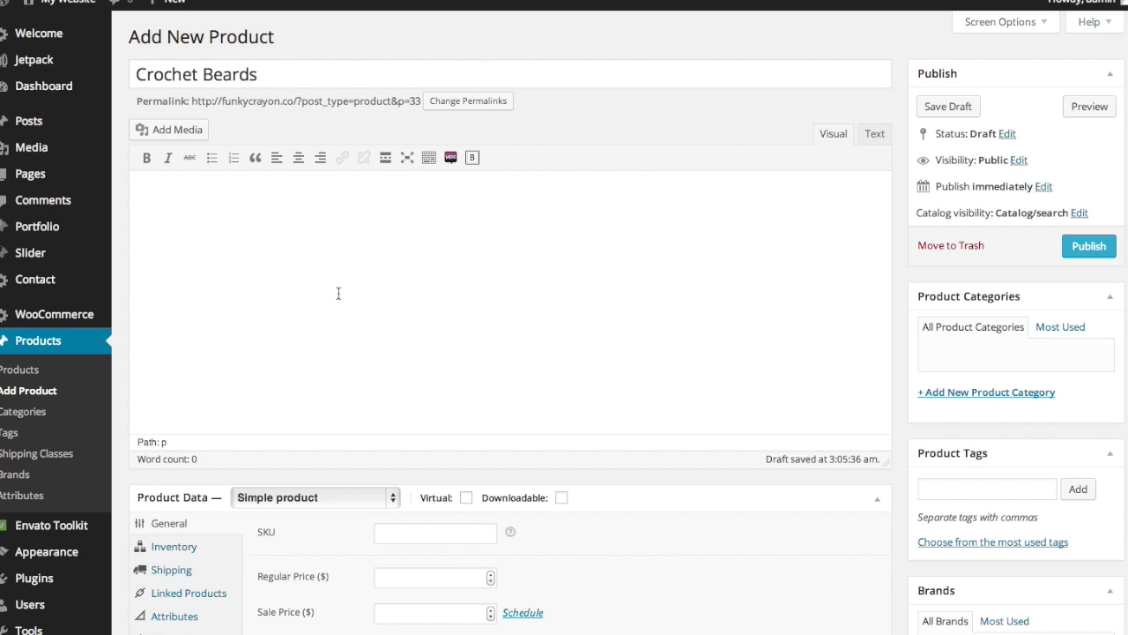
pyautogui.scroll(-8, 338, 293)
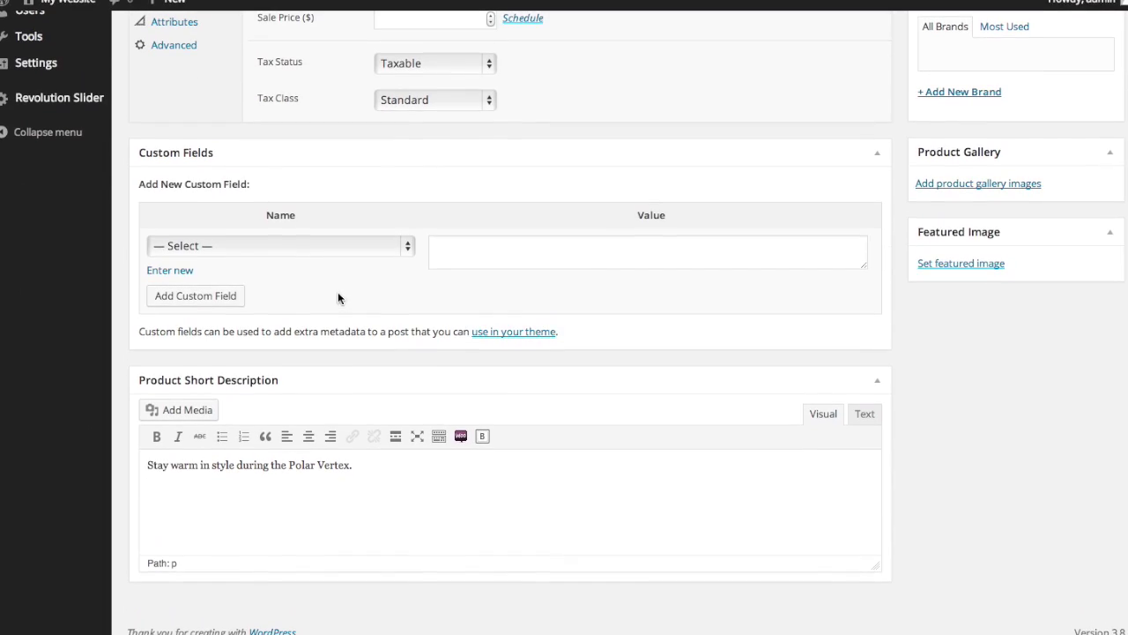
pyautogui.scroll(8, 338, 296)
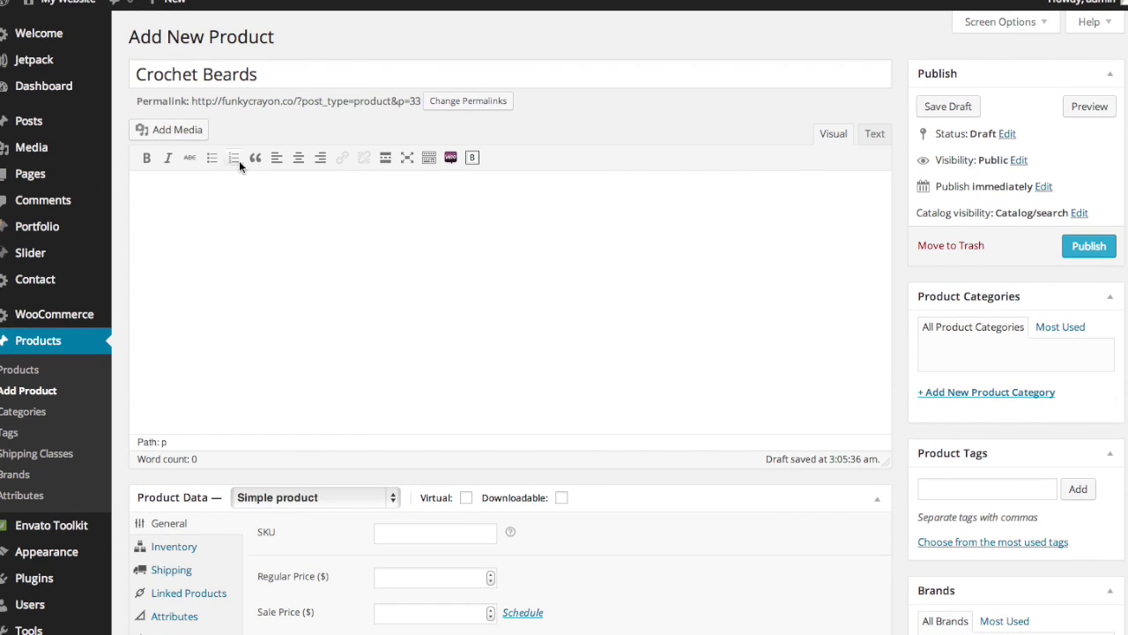
# Set the product type in the product data to Variable product.
pyautogui.scroll(-4, 262, 231)
pyautogui.scroll(-2, 263, 227)
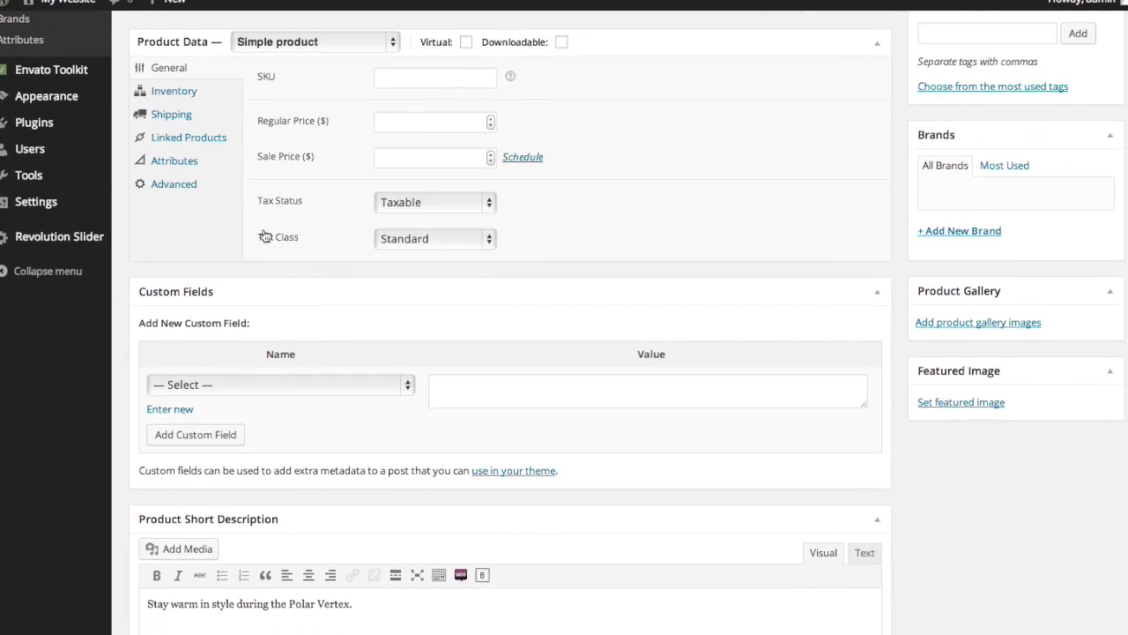
pyautogui.scroll(1, 268, 176)
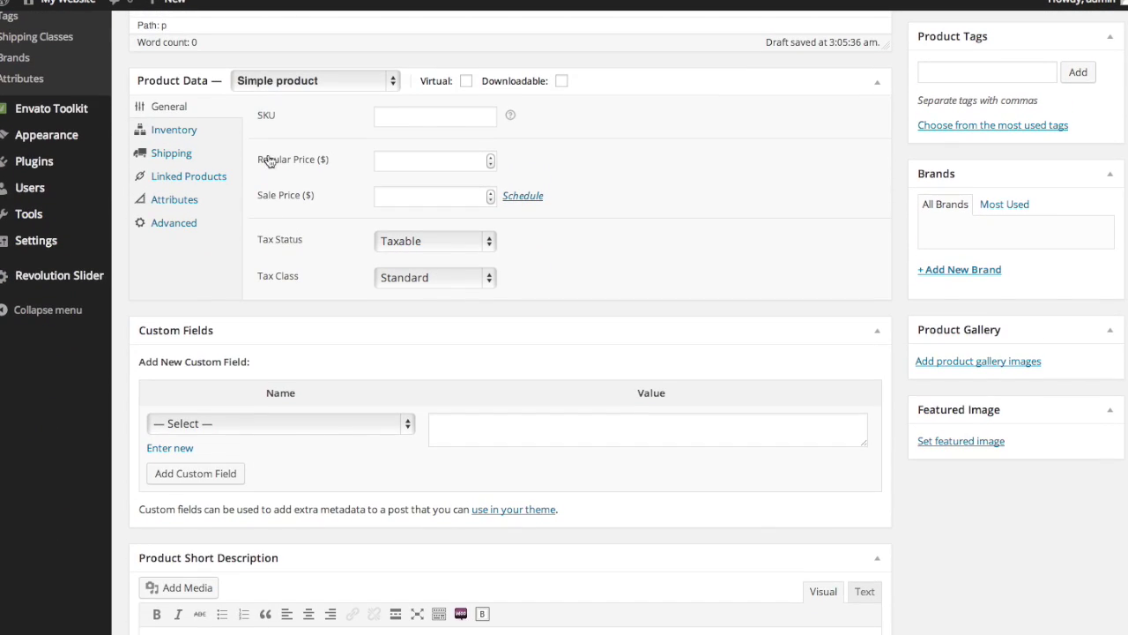
pyautogui.click(325, 81)
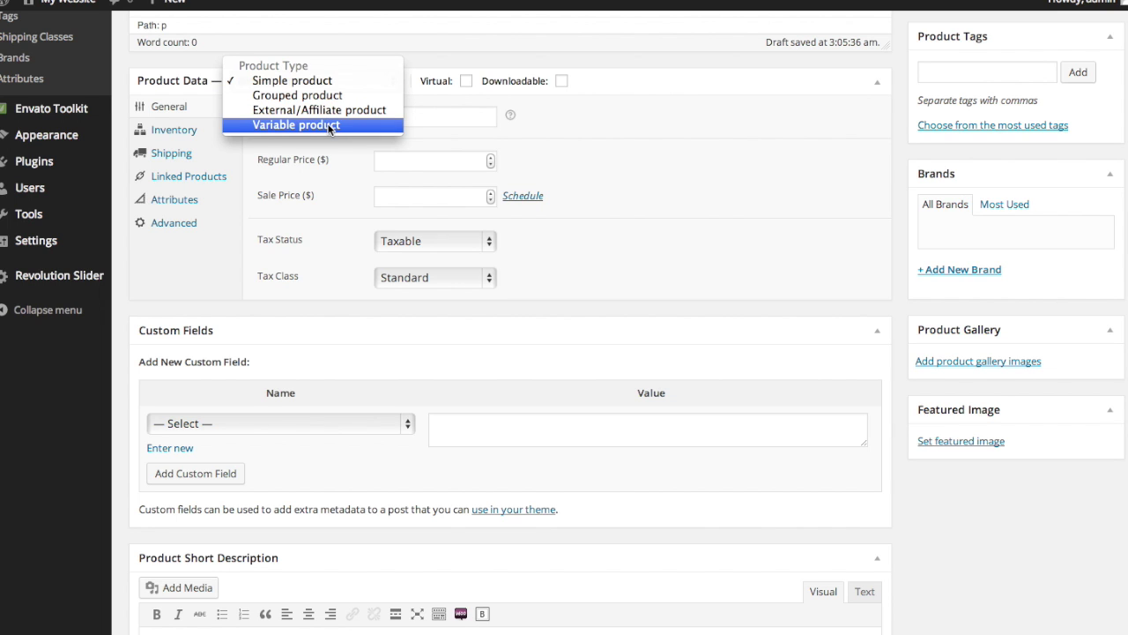
pyautogui.click(329, 125)
pyautogui.scroll(1, 328, 129)
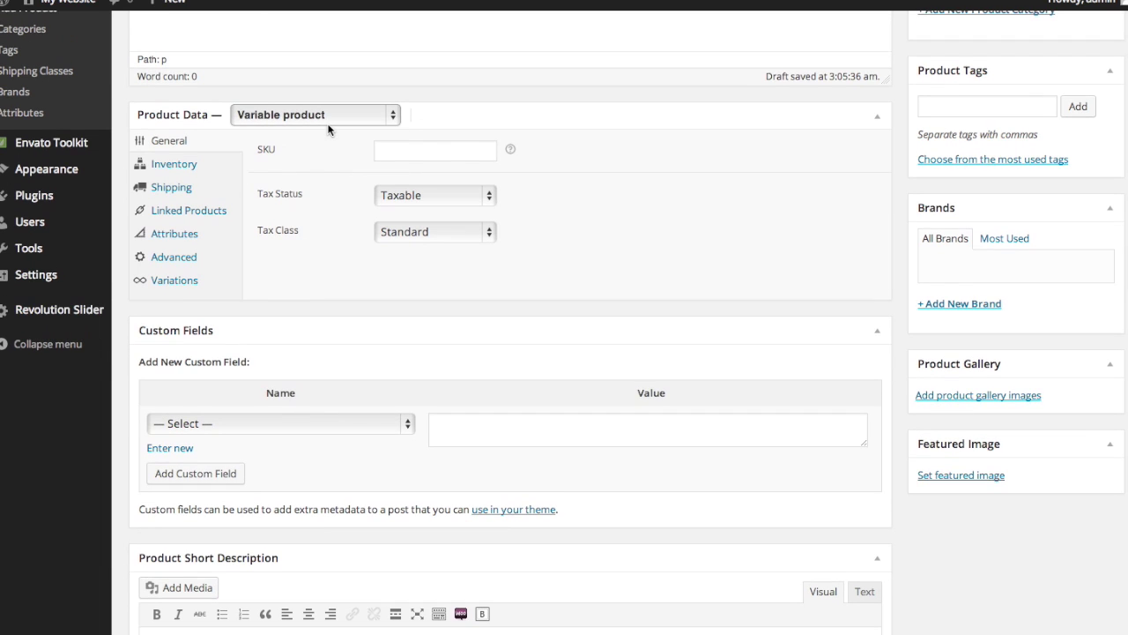
# Add the Color attribute to the product with the values Black and Brown.
pyautogui.click(176, 238)
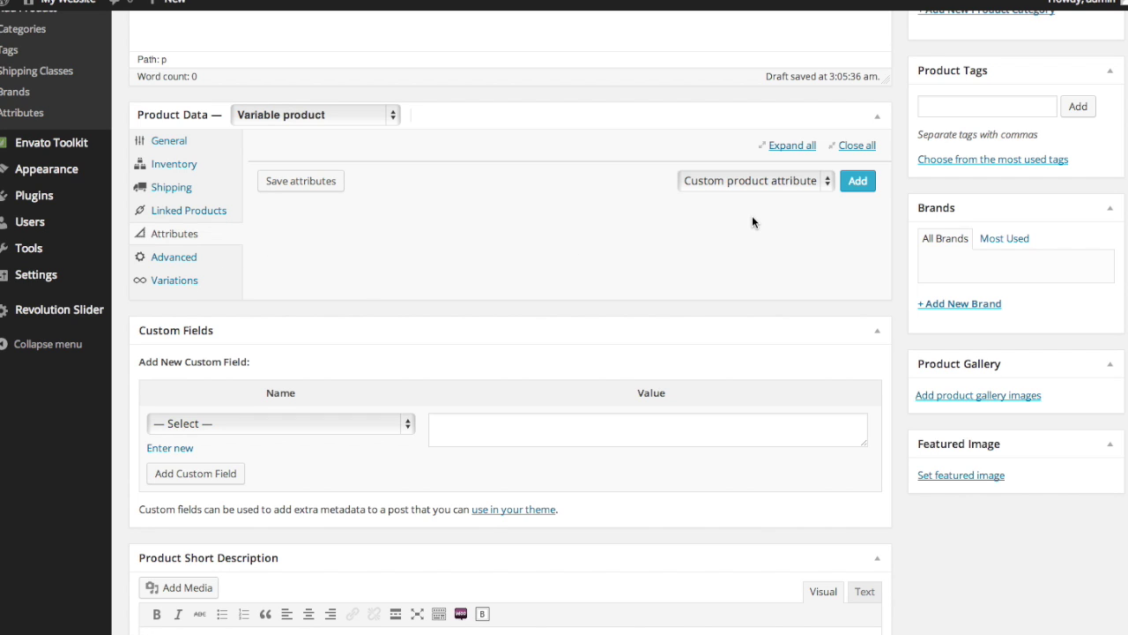
pyautogui.click(823, 181)
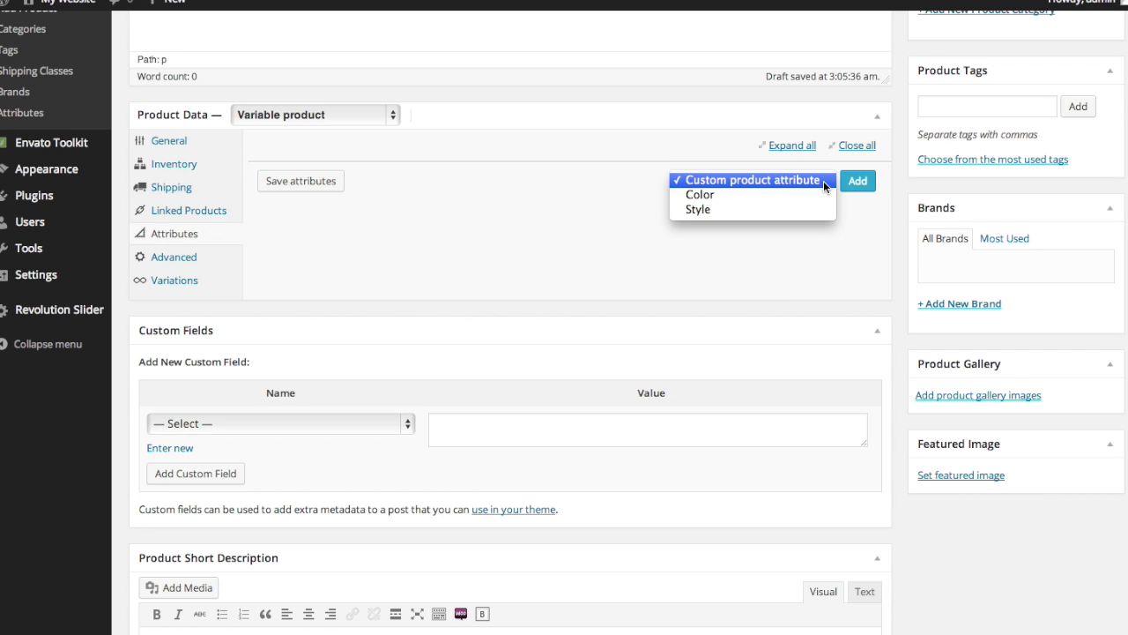
pyautogui.click(823, 194)
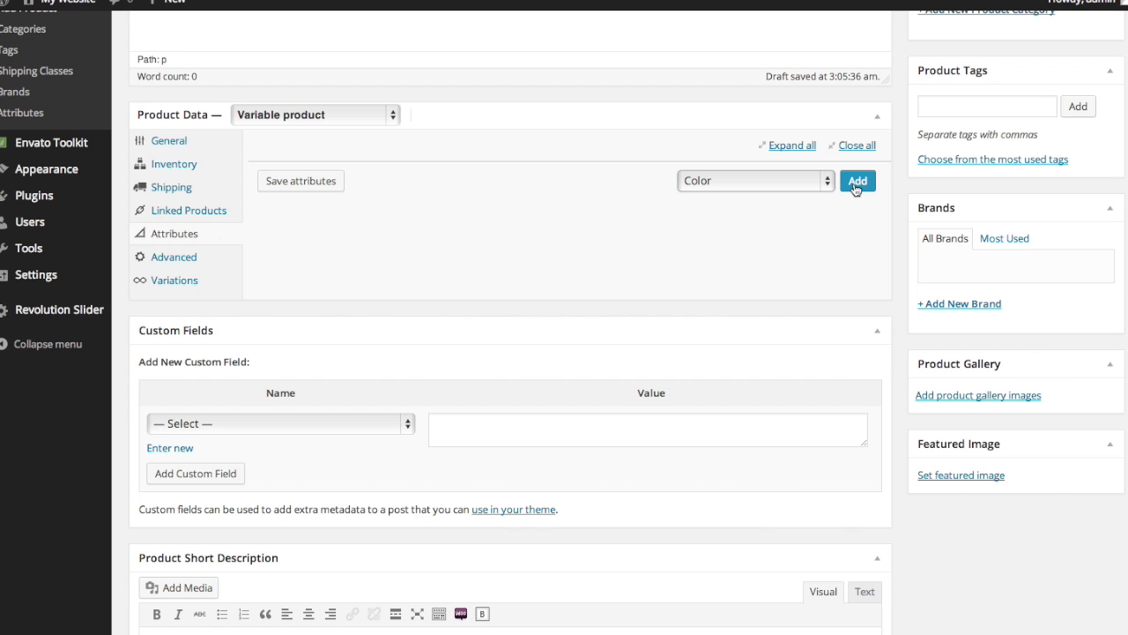
pyautogui.click(856, 183)
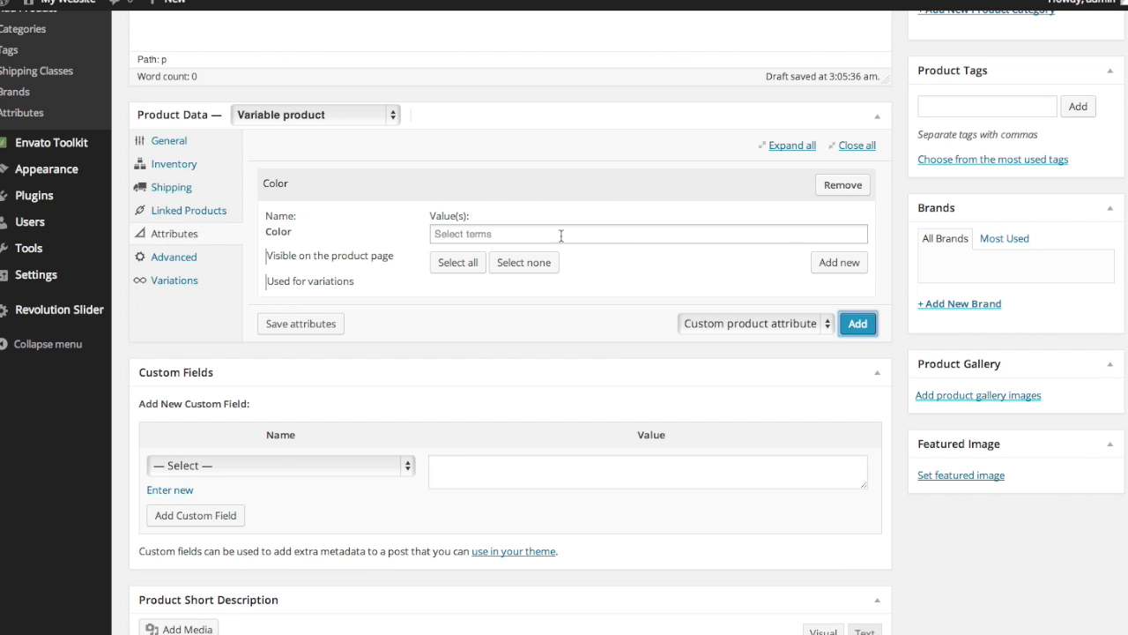
pyautogui.click(471, 231)
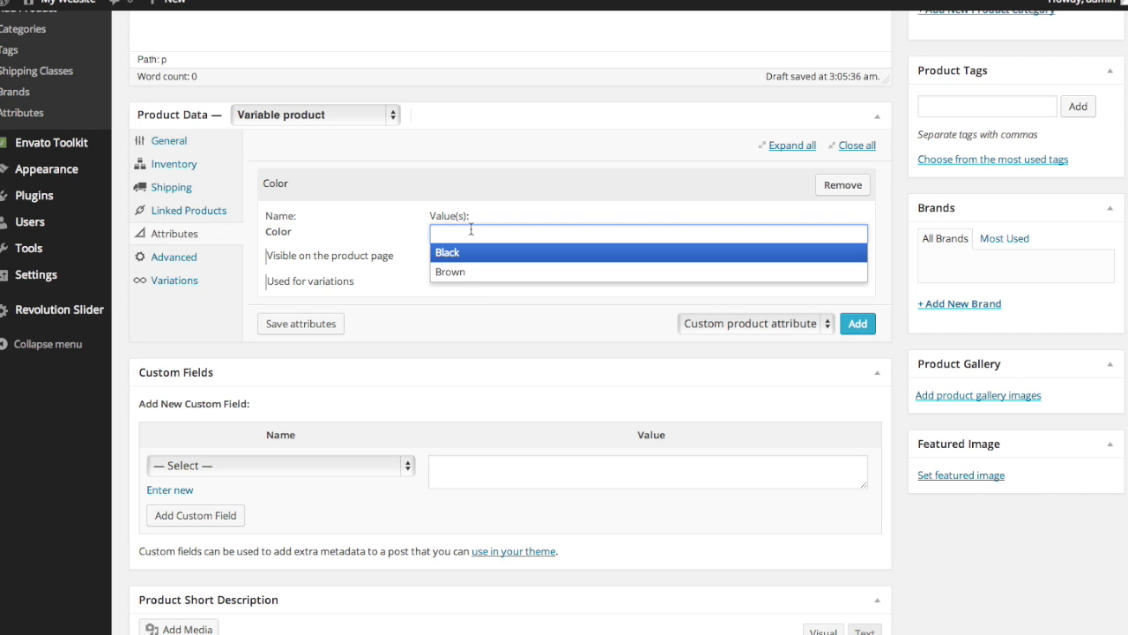
pyautogui.click(458, 253)
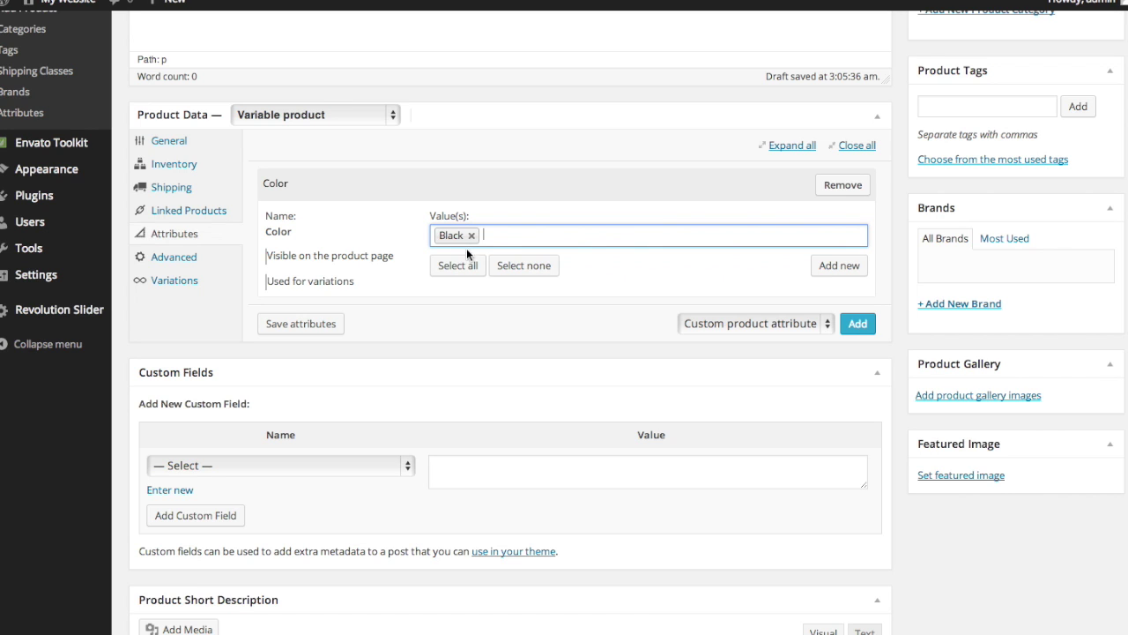
pyautogui.click(506, 236)
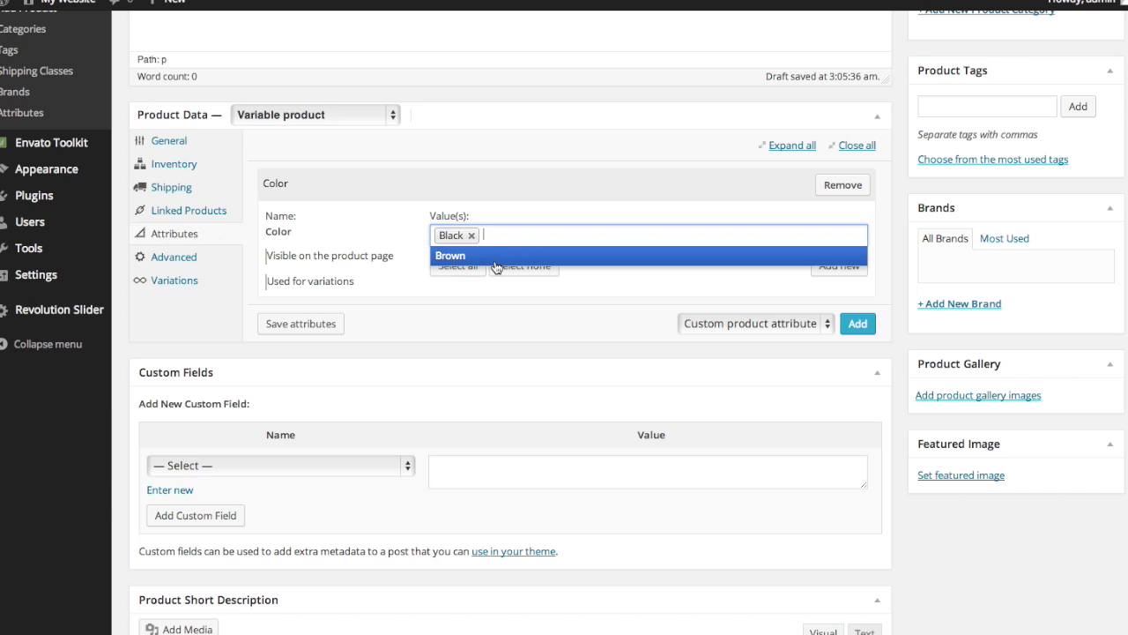
pyautogui.click(496, 255)
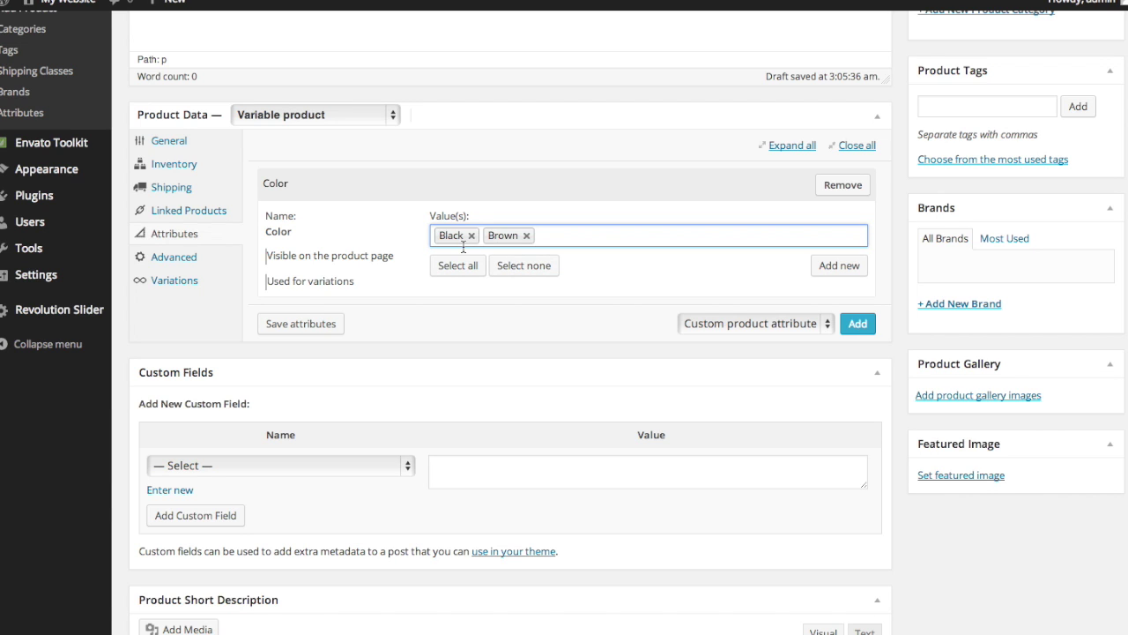
# Add the Style attribute to the product with the values Curly and Non-Curly.
pyautogui.click(803, 319)
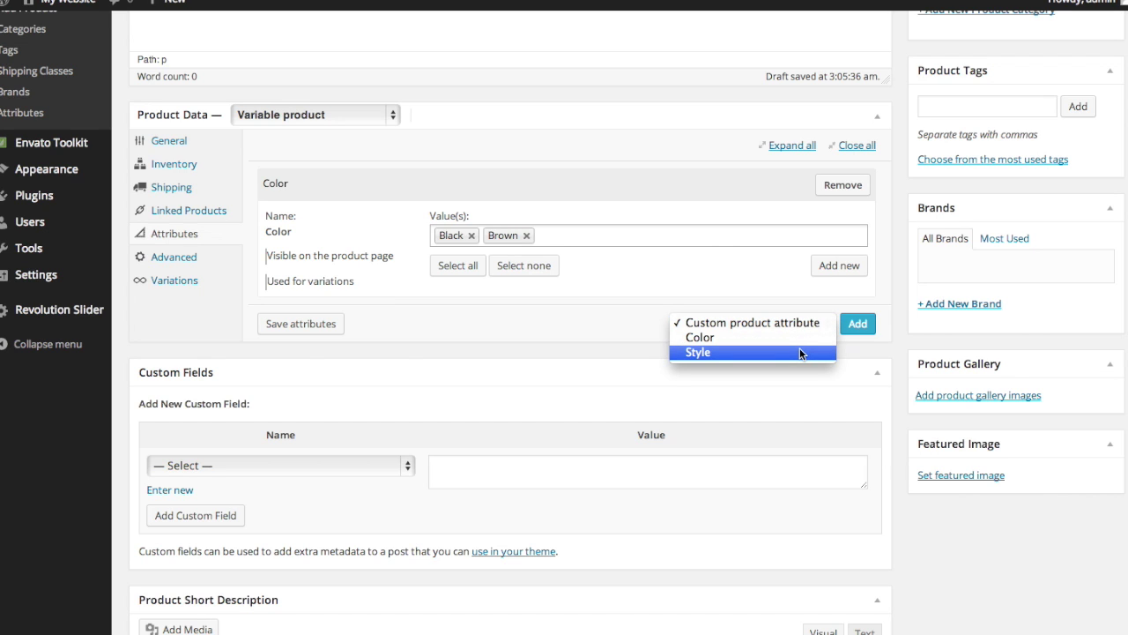
pyautogui.click(799, 352)
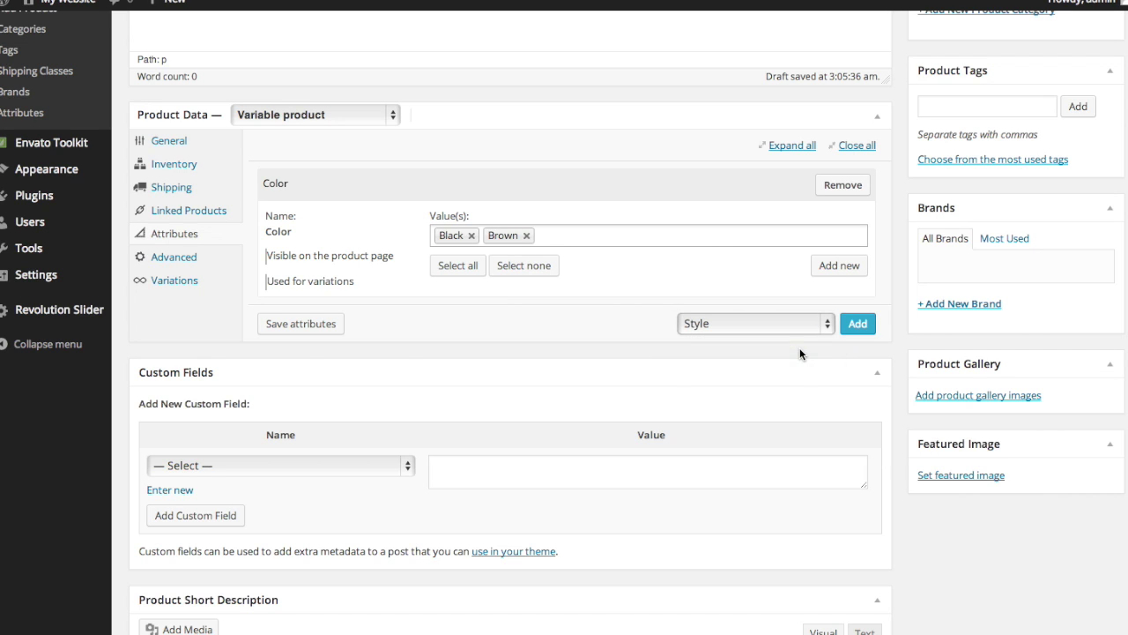
pyautogui.click(857, 324)
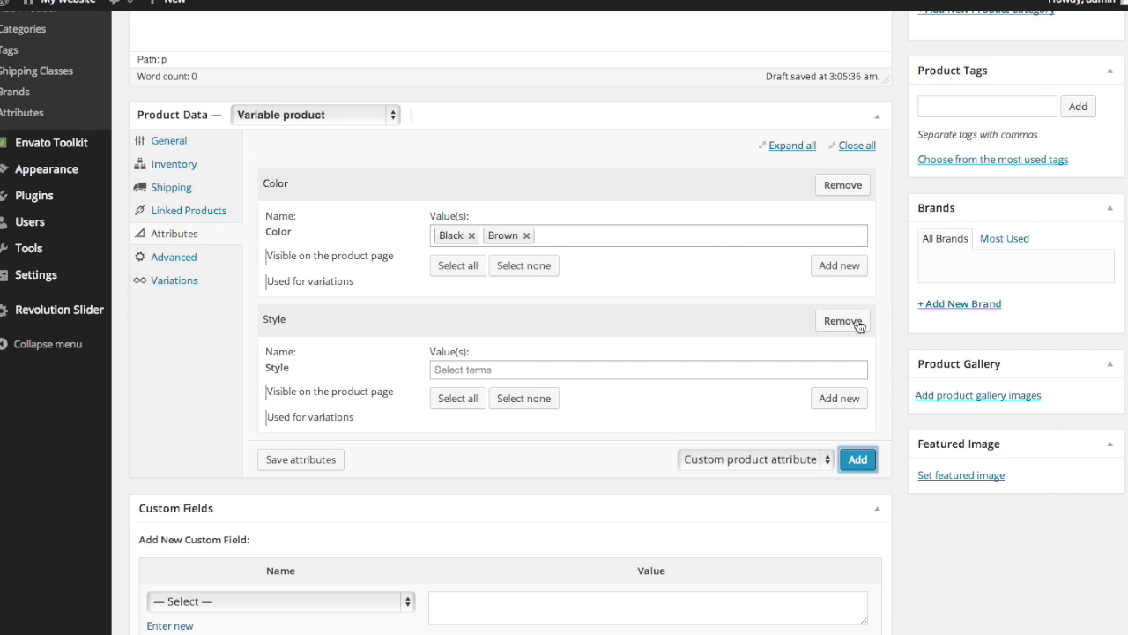
pyautogui.click(632, 369)
pyautogui.click(632, 389)
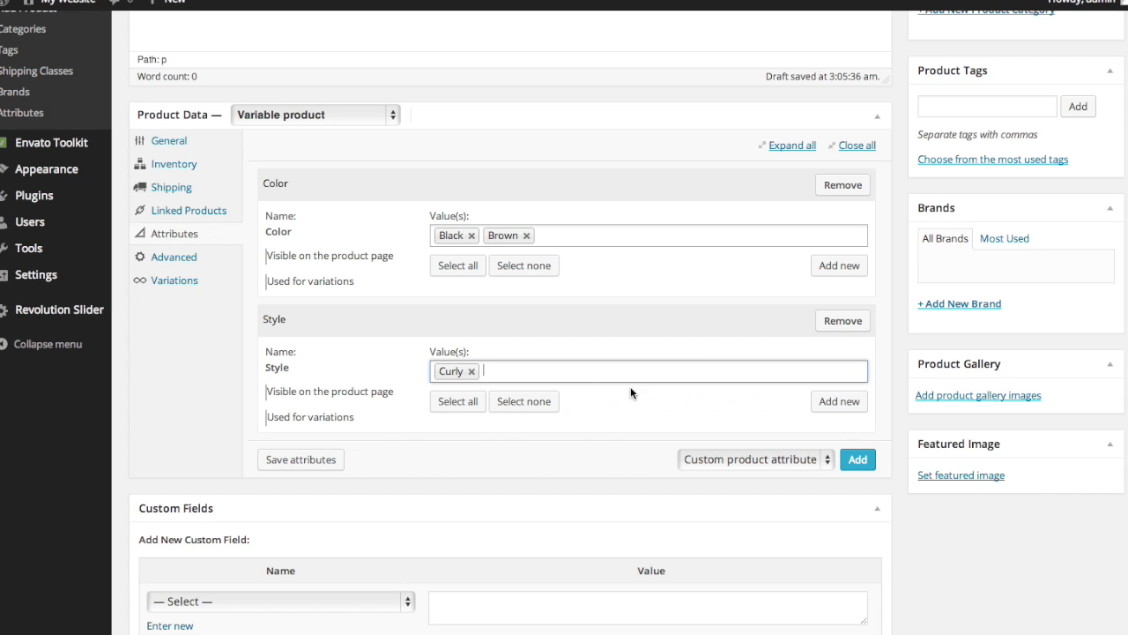
pyautogui.click(593, 370)
pyautogui.click(591, 393)
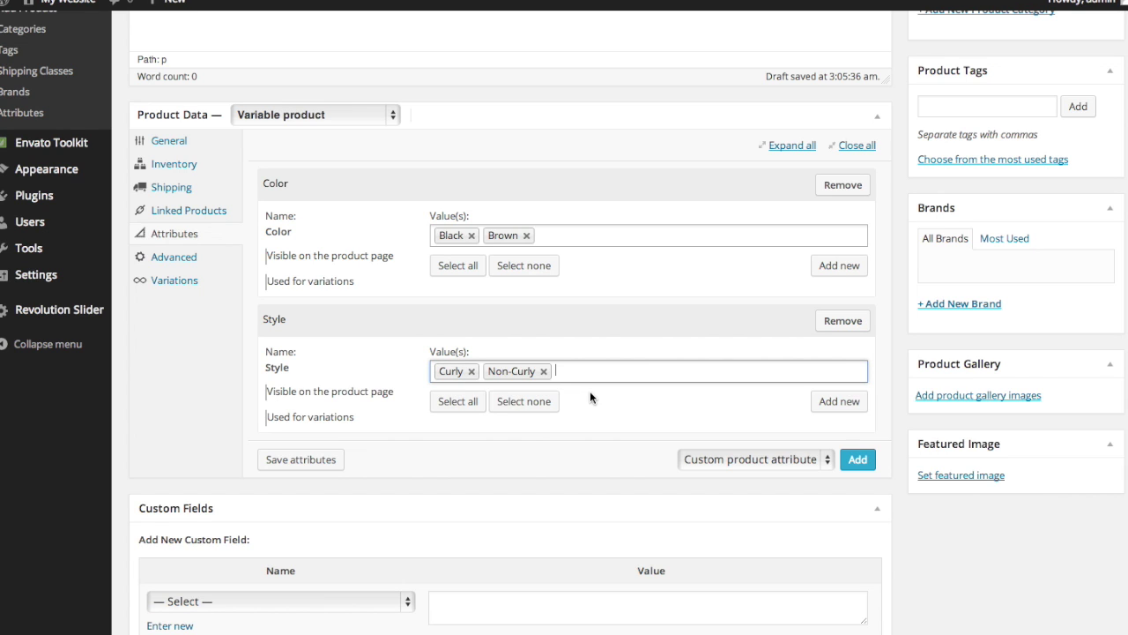
# Make the Color and Style attributes visible on the product page and used for variations, and save the attributes.
pyautogui.scroll(1, 581, 386)
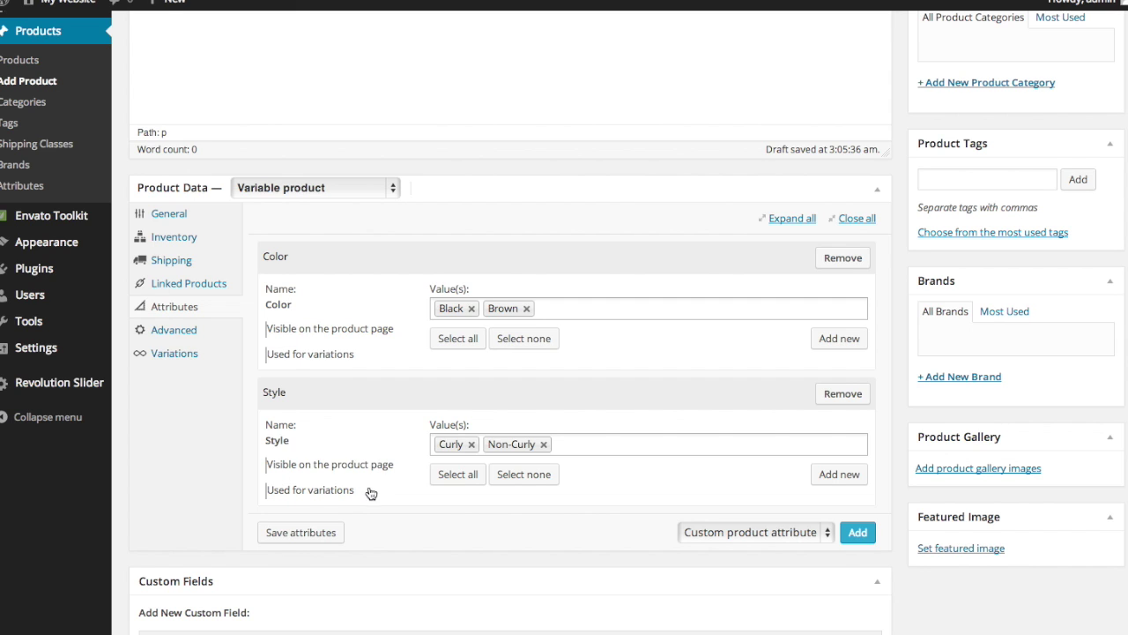
pyautogui.click(271, 332)
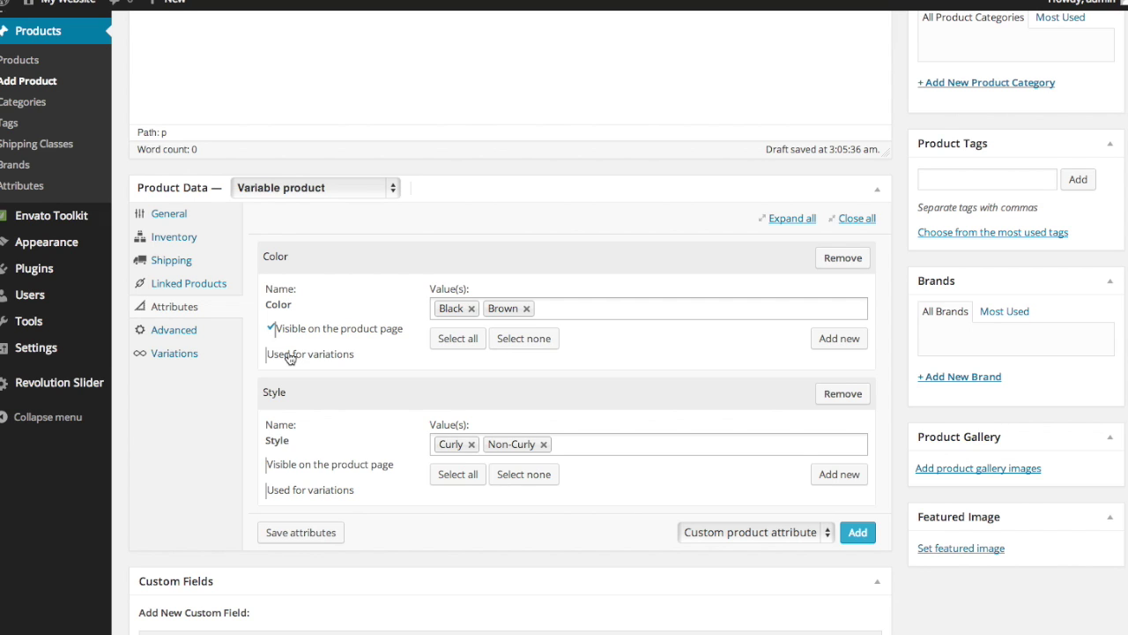
pyautogui.click(289, 356)
pyautogui.click(294, 465)
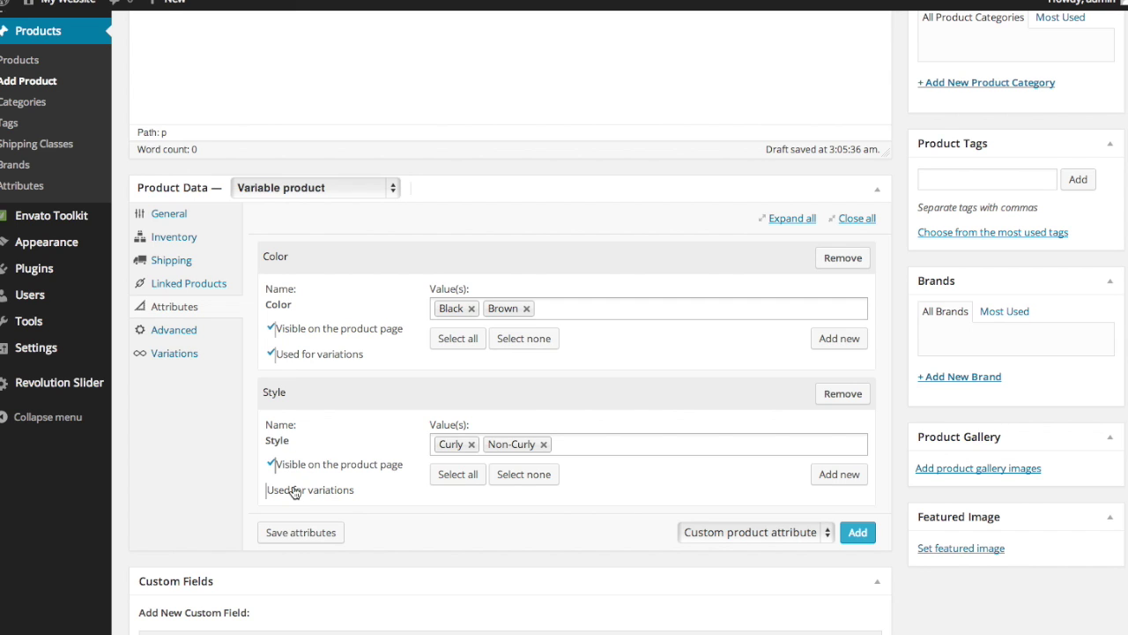
pyautogui.click(295, 492)
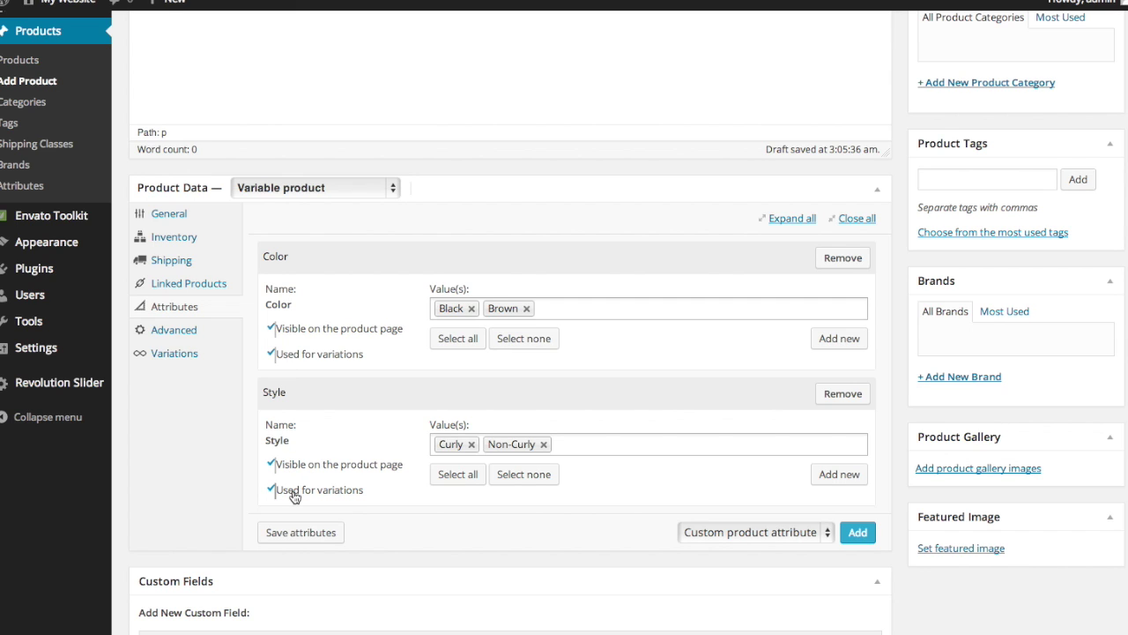
pyautogui.click(299, 530)
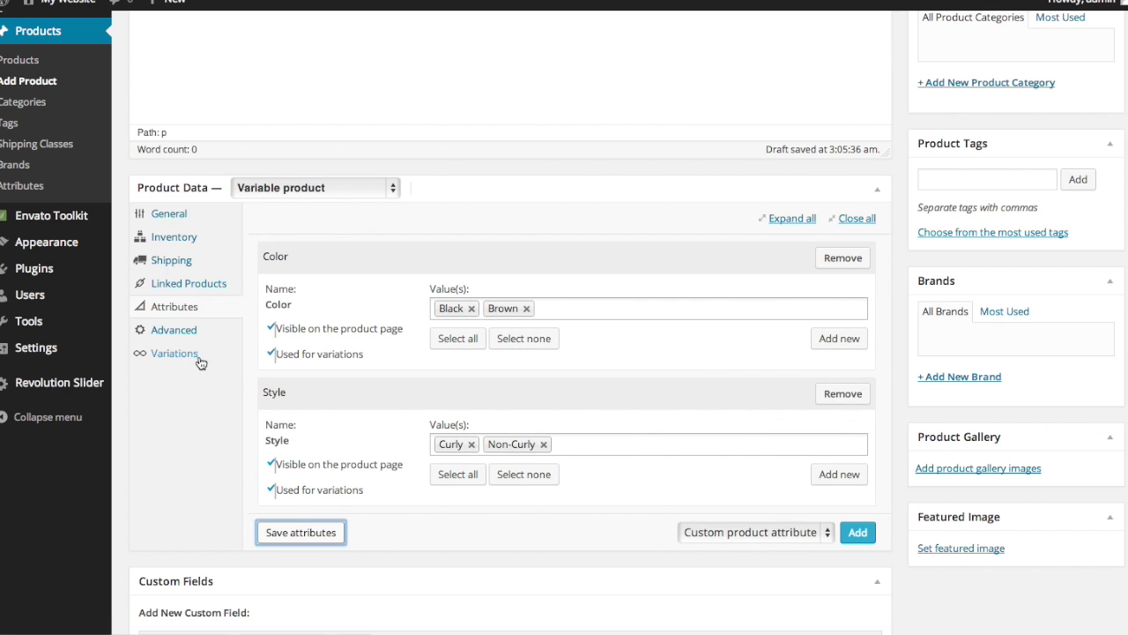
# Remove all four existing variations set to any color and any style, confirming each removal.
pyautogui.click(173, 354)
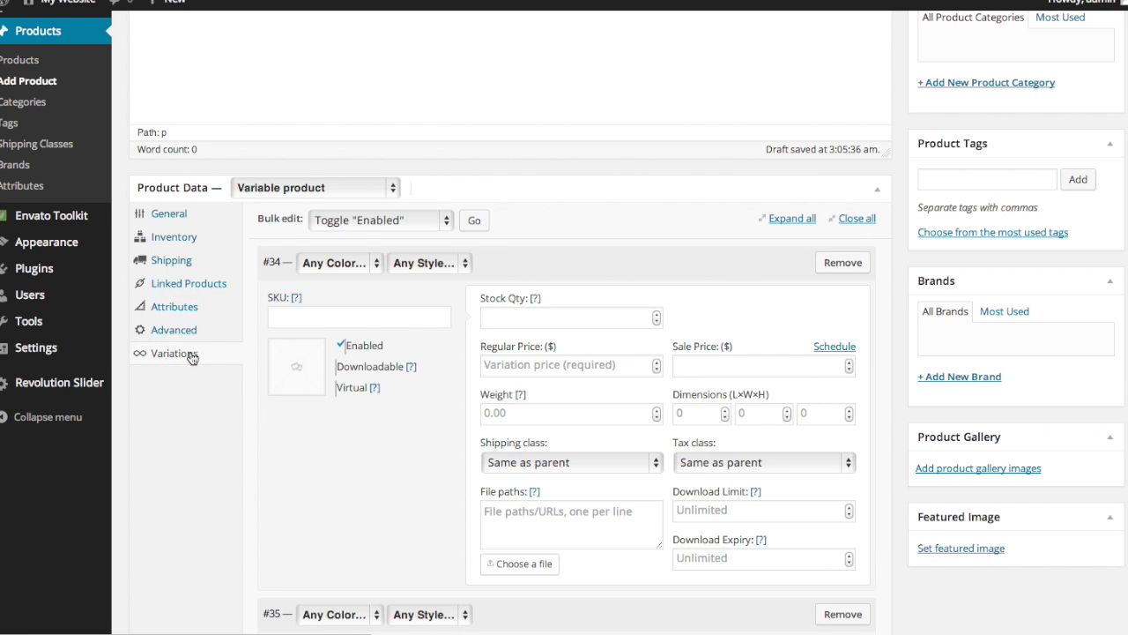
pyautogui.click(853, 262)
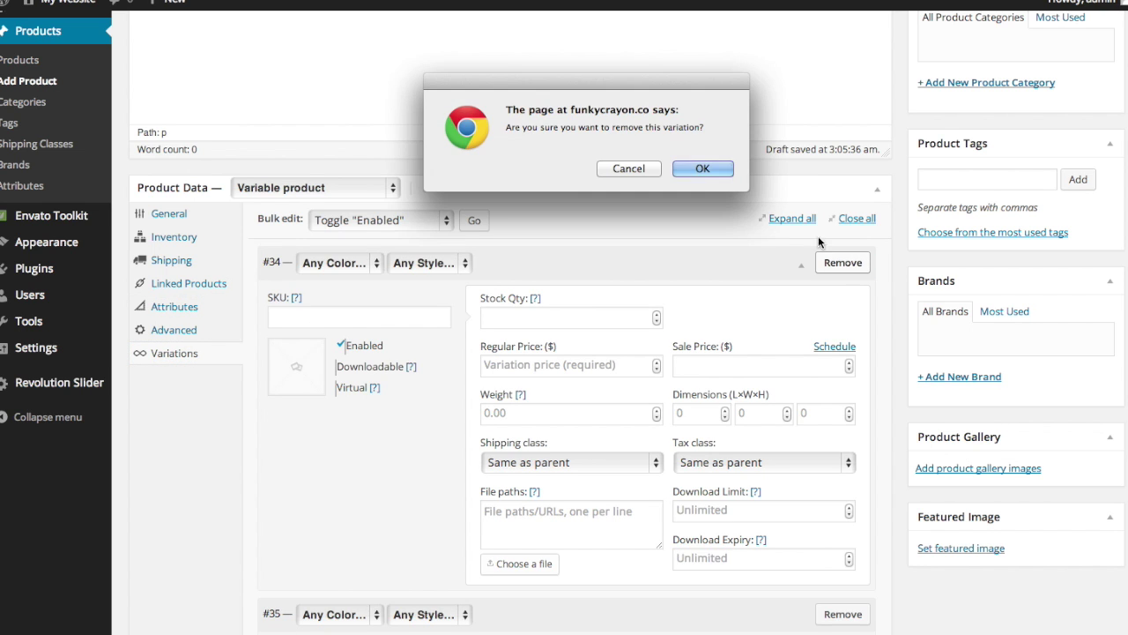
pyautogui.click(725, 168)
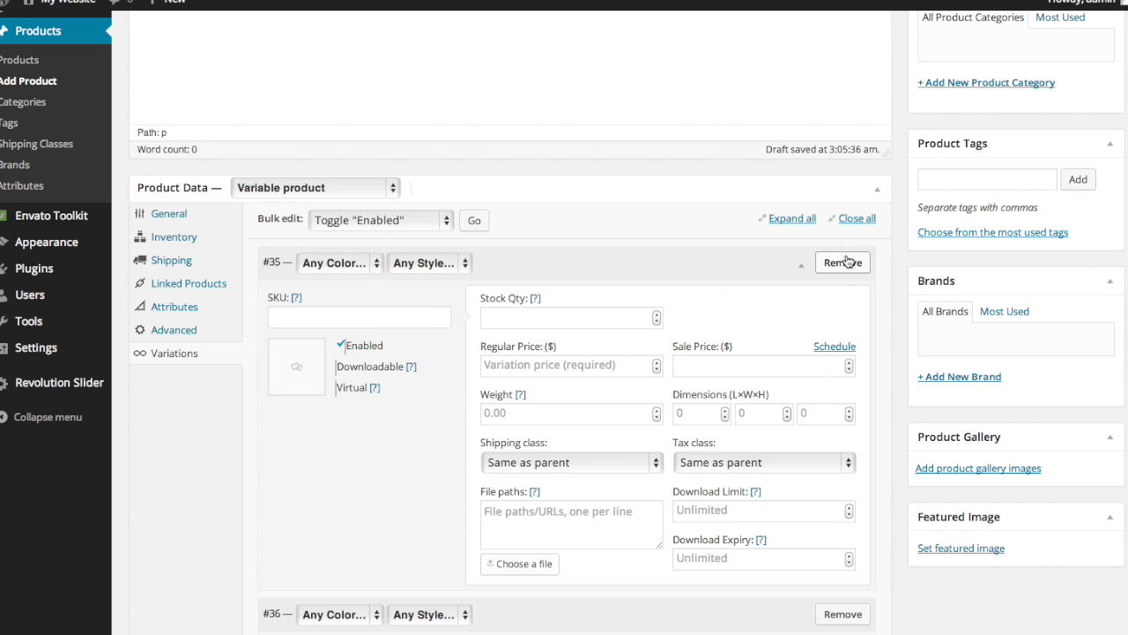
pyautogui.click(846, 262)
pyautogui.click(705, 169)
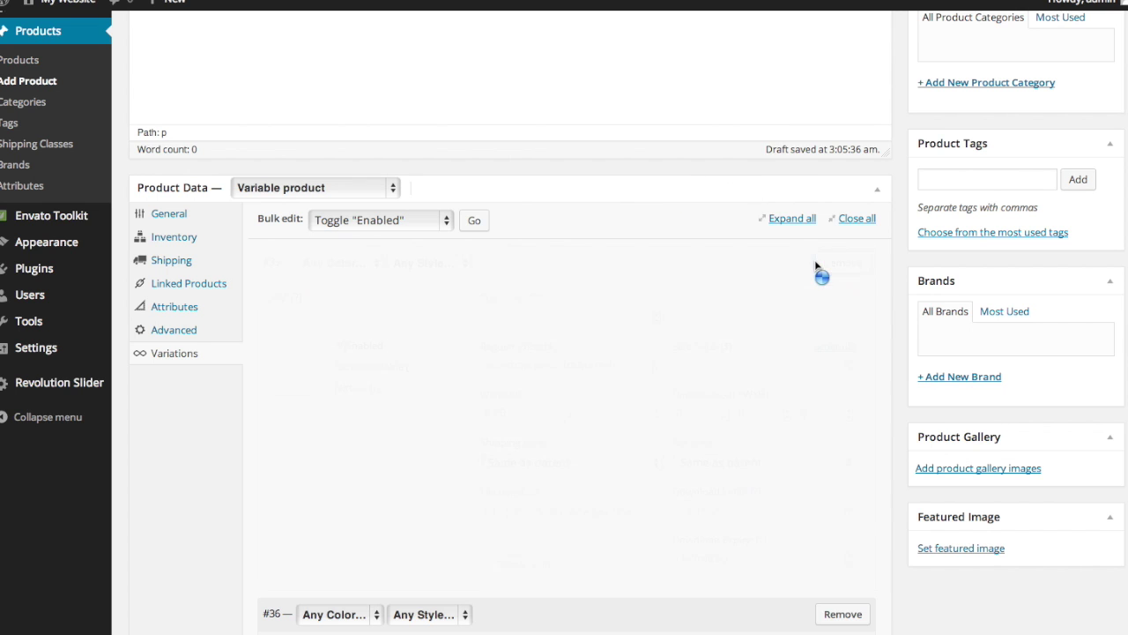
pyautogui.click(852, 262)
pyautogui.click(718, 165)
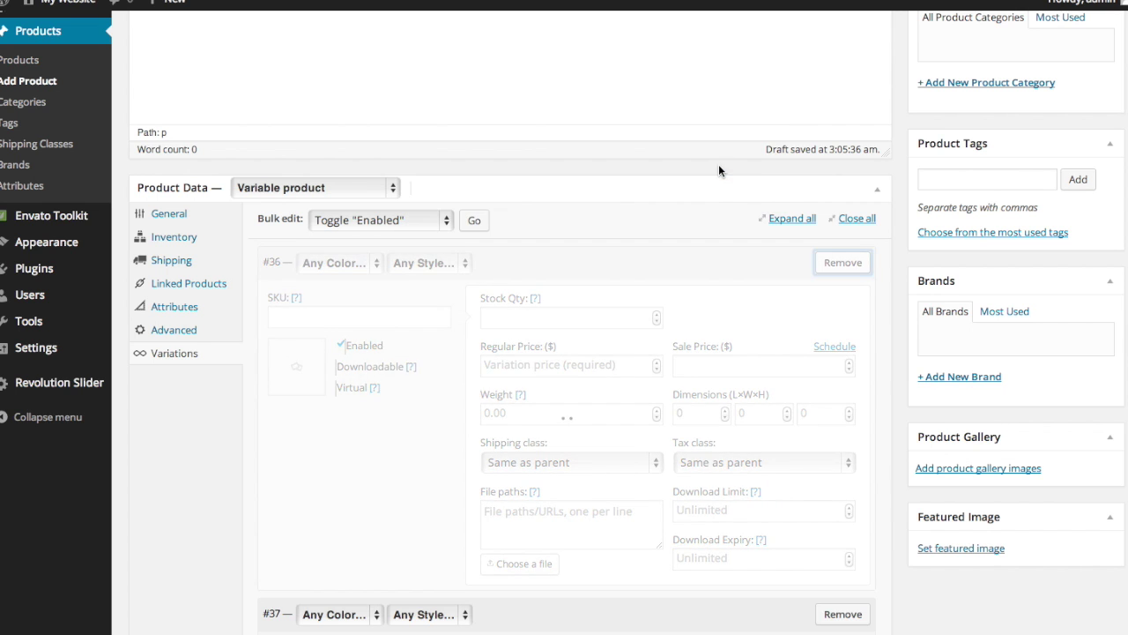
pyautogui.click(847, 261)
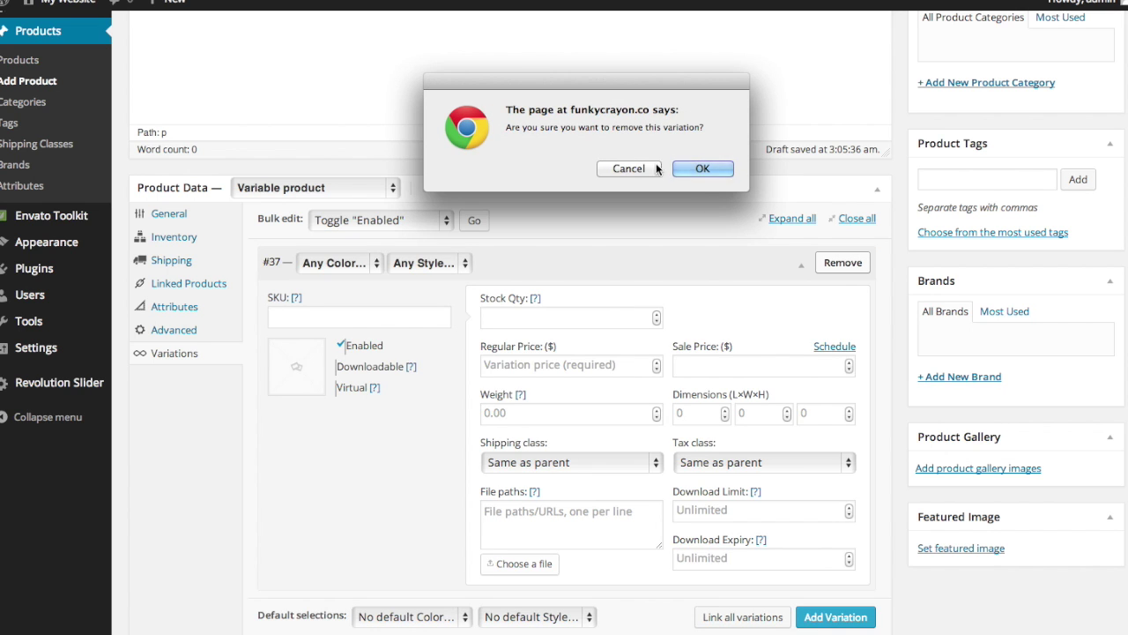
pyautogui.click(712, 170)
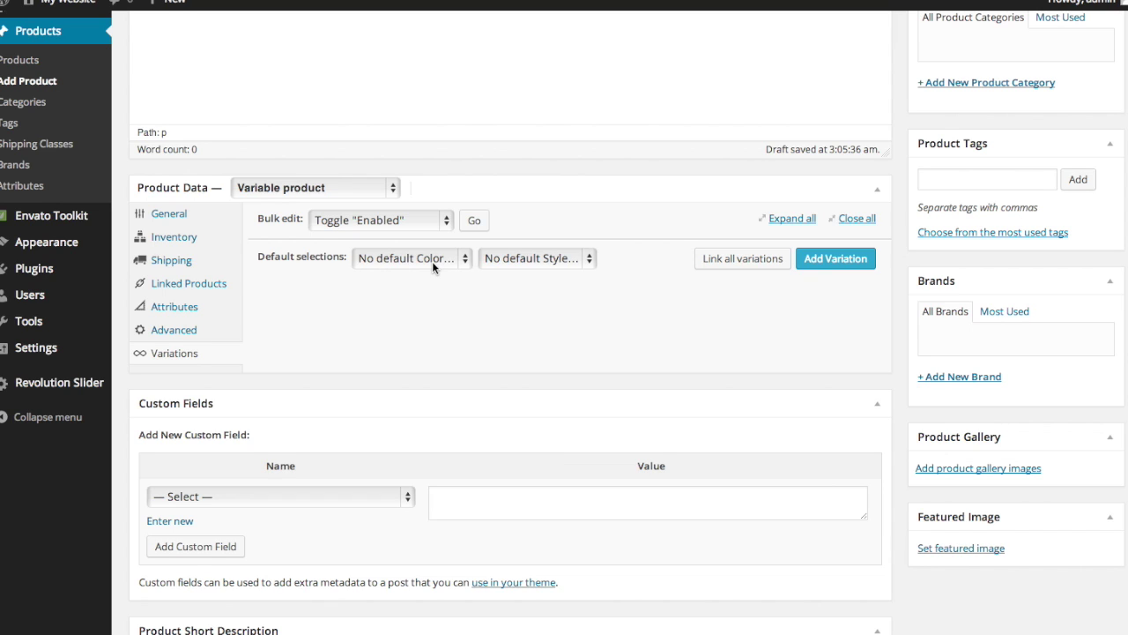
# Set the product's default variation selections to Black for color and Non-Curly for style.
pyautogui.click(432, 261)
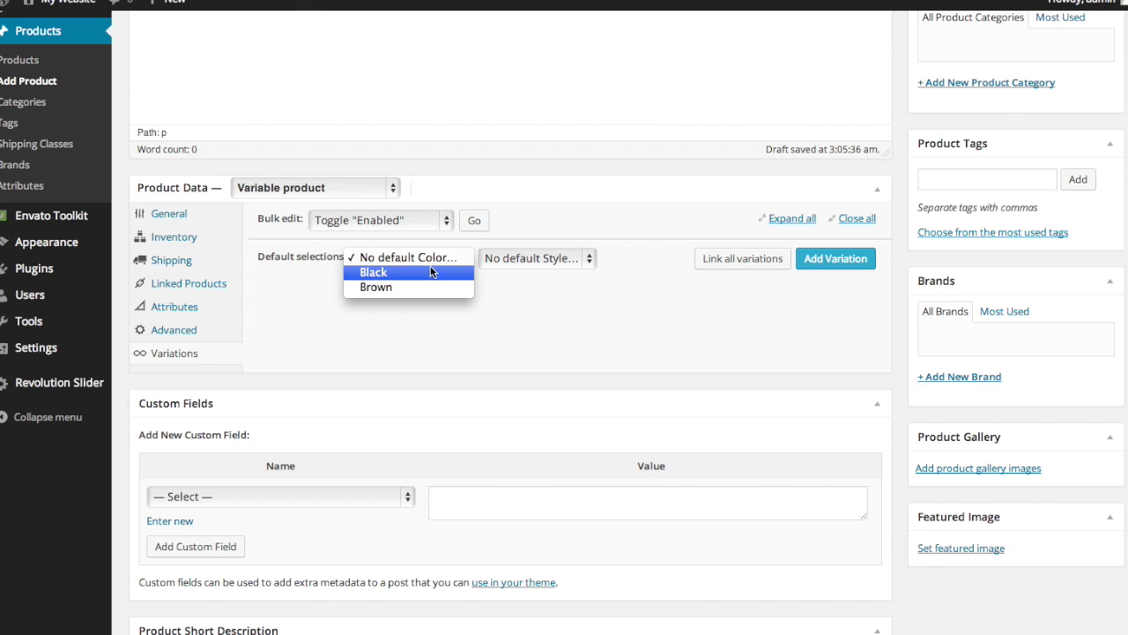
pyautogui.click(429, 274)
pyautogui.click(542, 258)
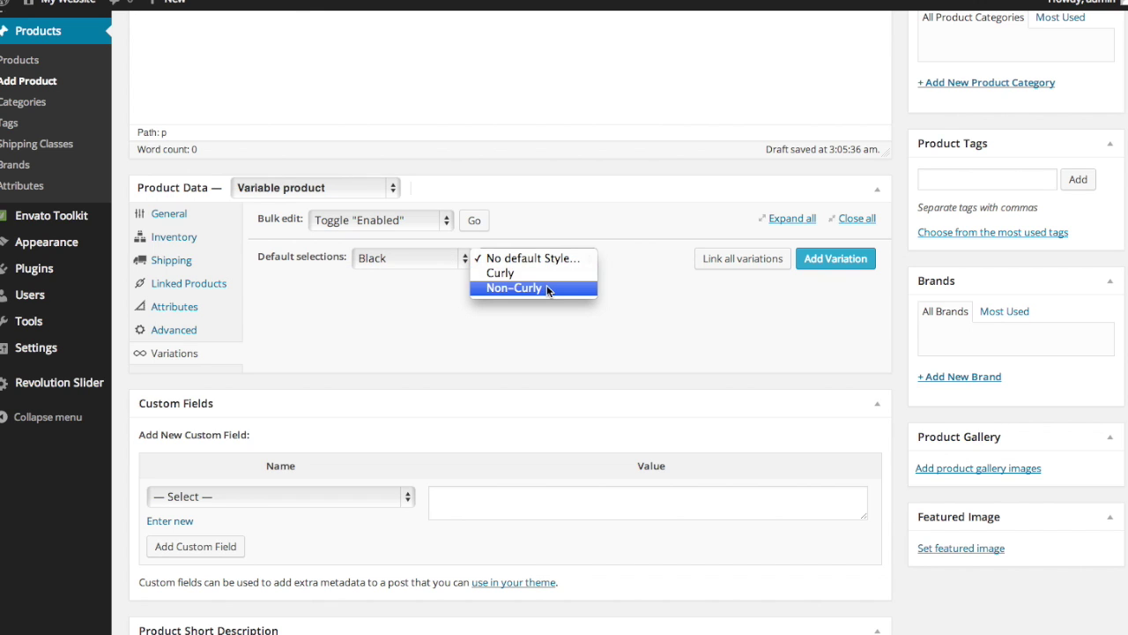
pyautogui.click(546, 286)
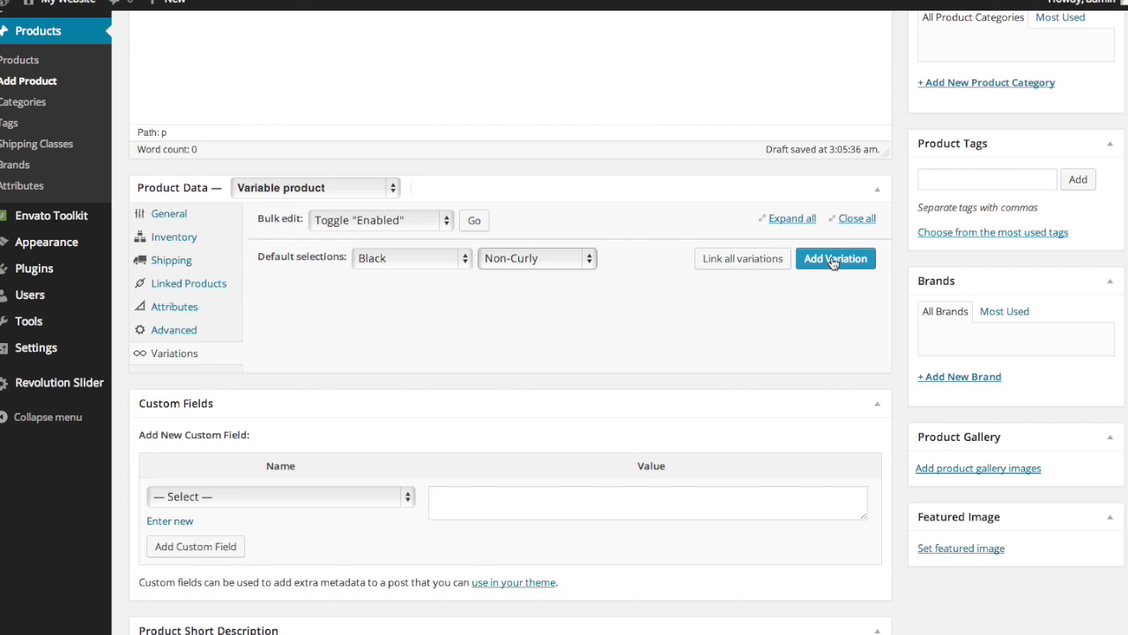
# Link all variations to generate one for every combination of the Color and Style values.
pyautogui.click(763, 267)
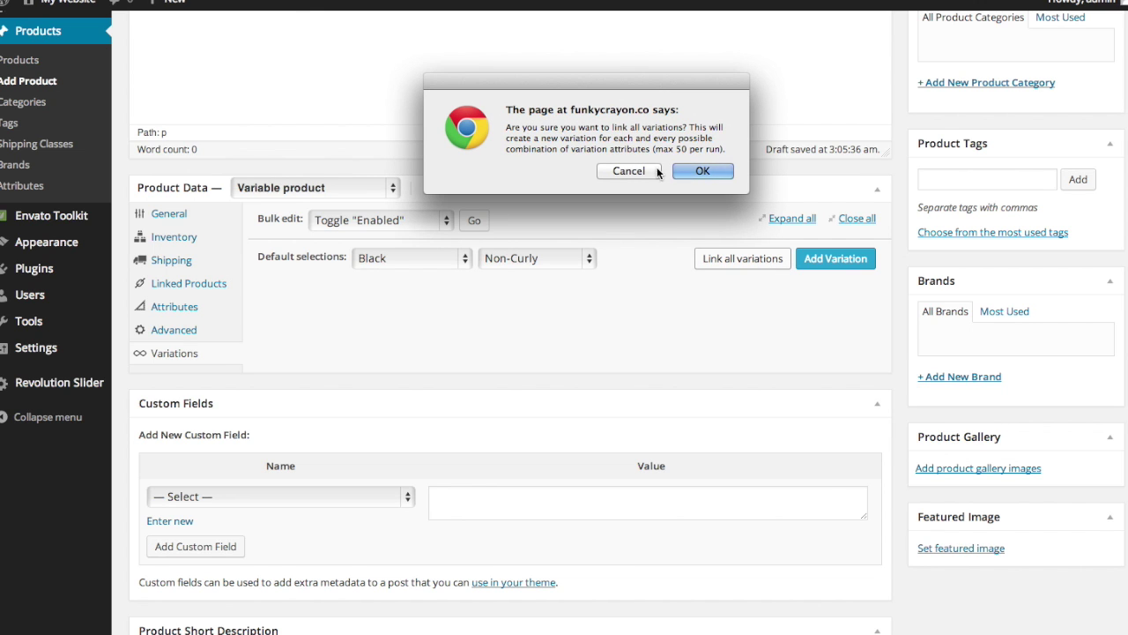
pyautogui.click(686, 169)
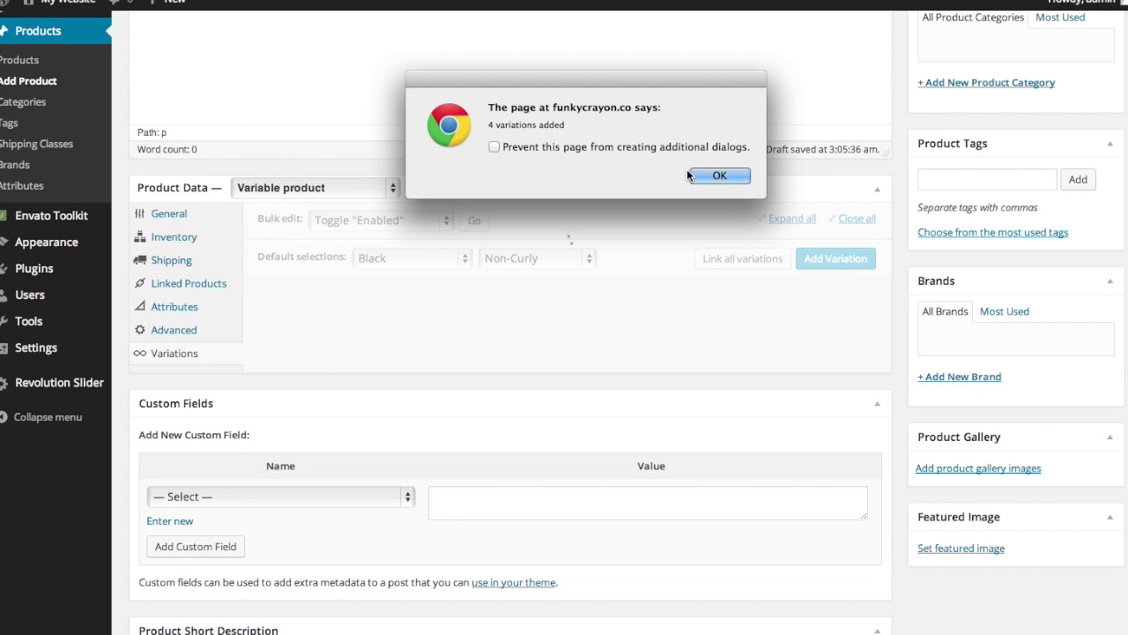
pyautogui.click(701, 176)
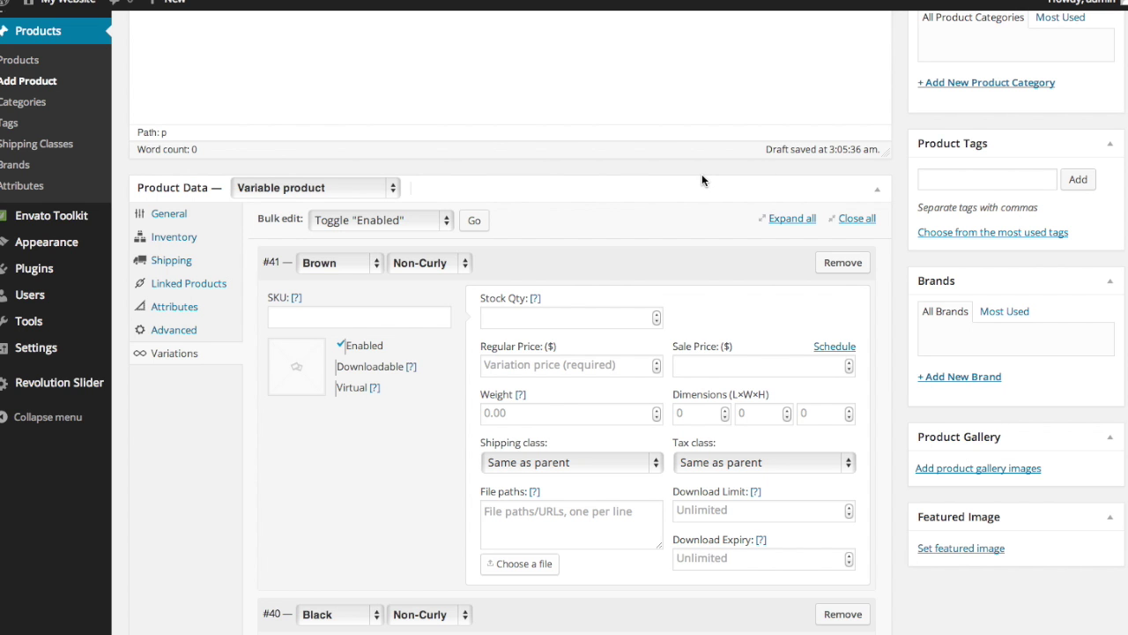
# Look through the linked variations and check the color and style combination assigned to each one.
pyautogui.scroll(-1, 691, 317)
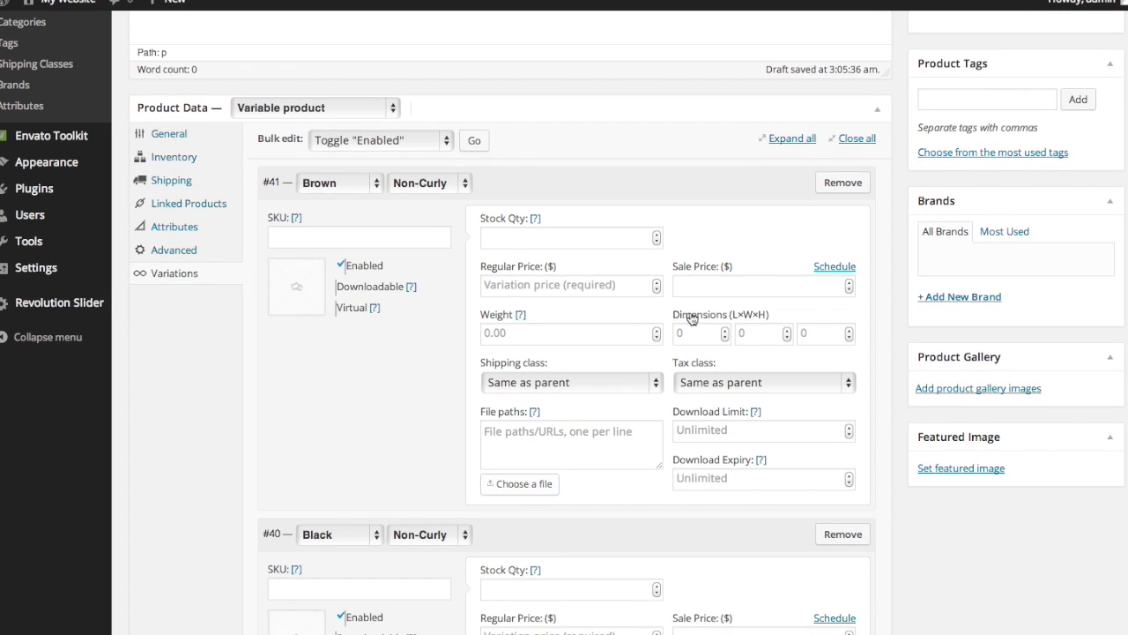
pyautogui.scroll(-1, 692, 319)
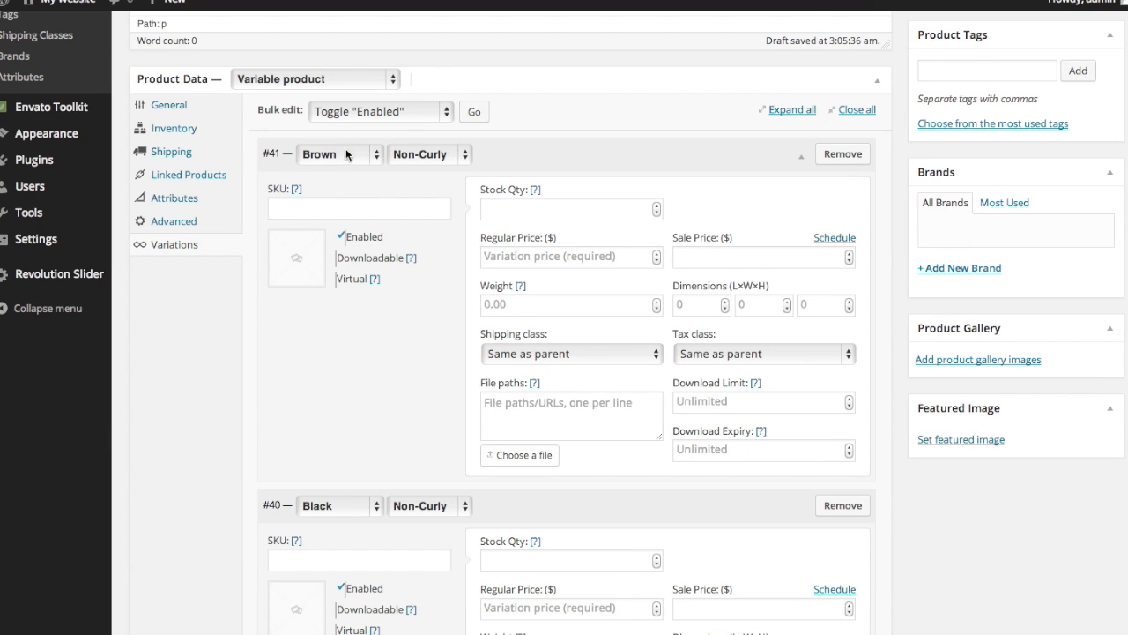
pyautogui.scroll(-5, 424, 155)
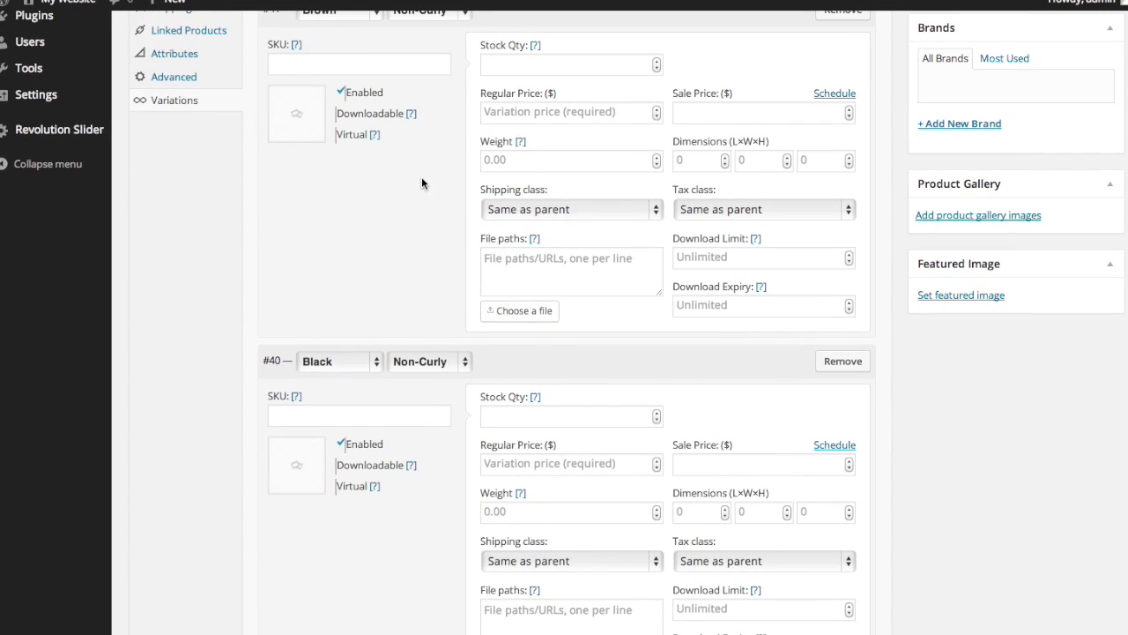
pyautogui.scroll(-3, 422, 279)
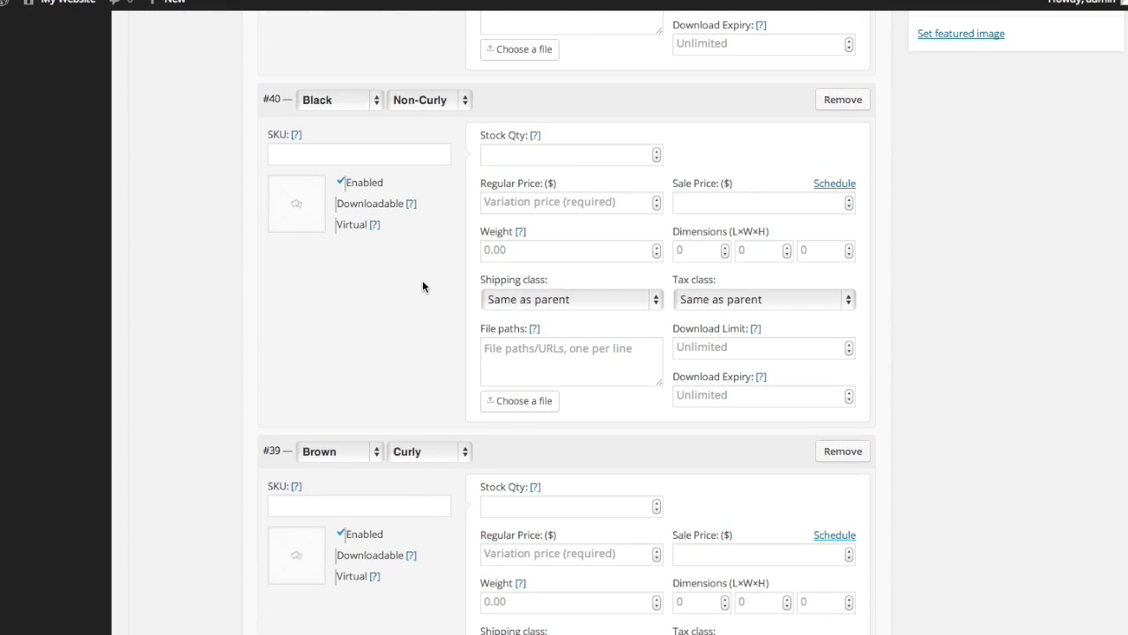
pyautogui.scroll(-8, 432, 451)
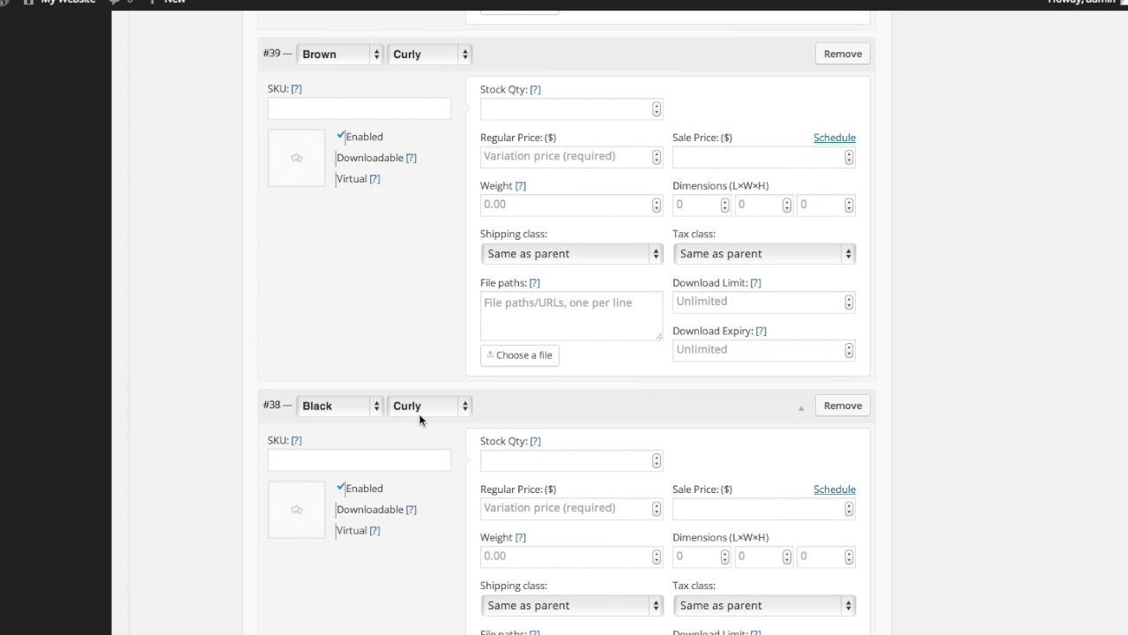
pyautogui.scroll(10, 376, 335)
pyautogui.scroll(5, 377, 335)
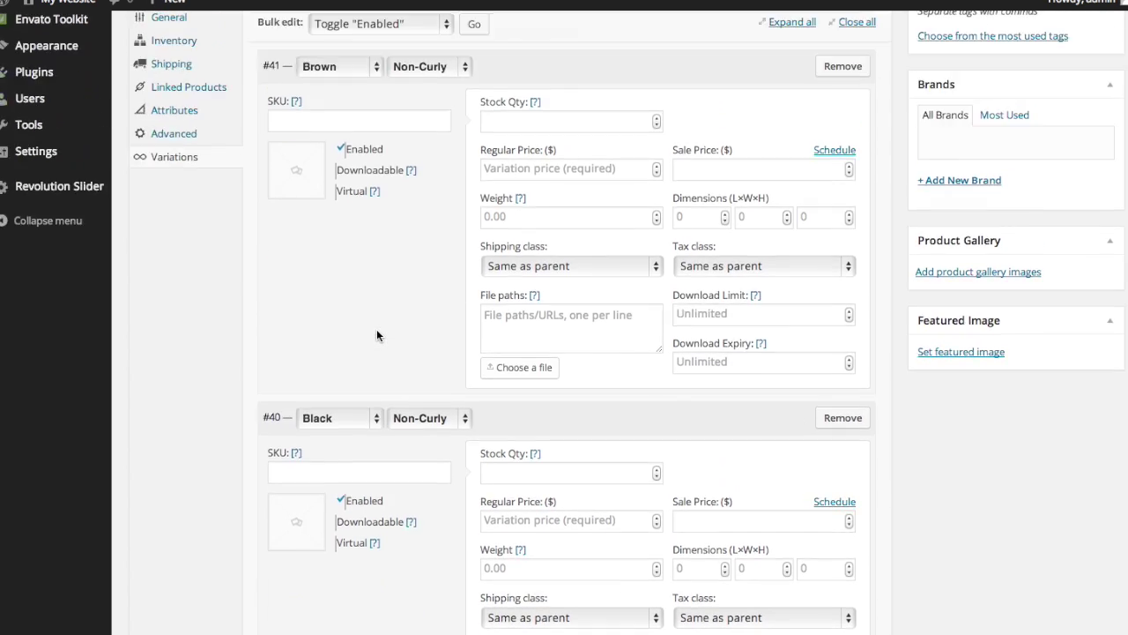
pyautogui.scroll(-1, 377, 336)
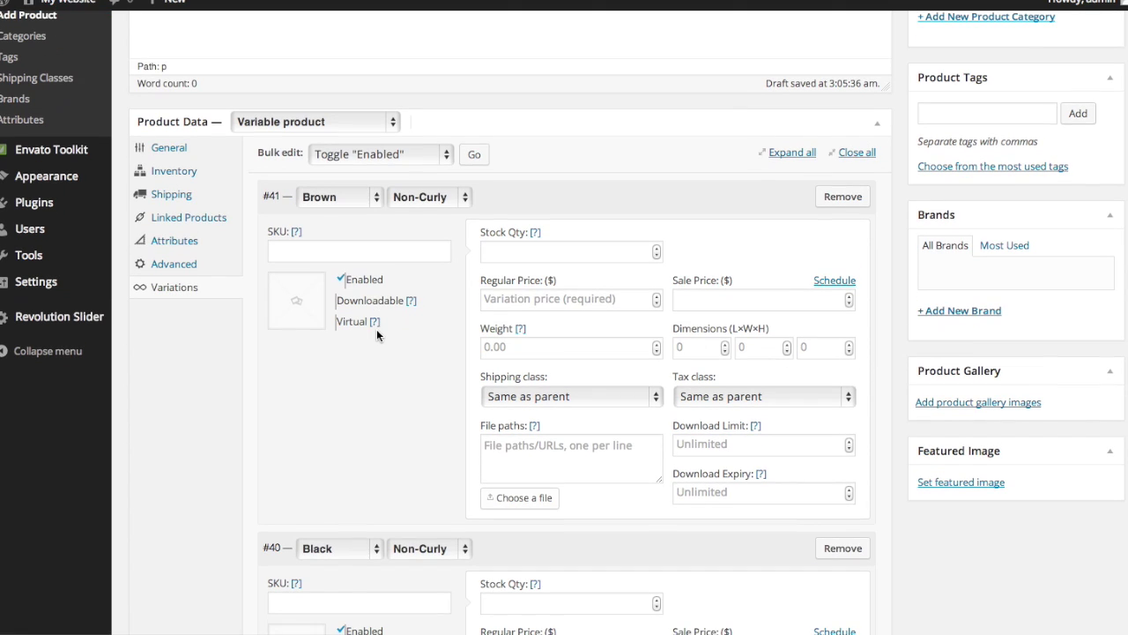
# Bulk edit the prices of all variations to a regular price of 15 and check each variation's price.
pyautogui.click(526, 301)
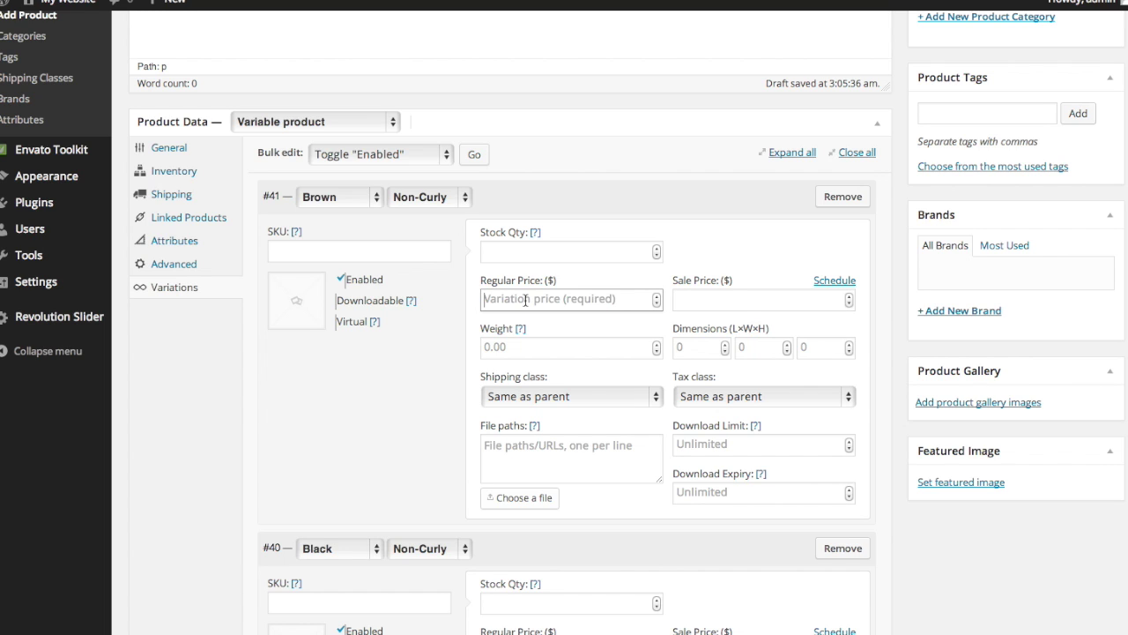
pyautogui.click(420, 344)
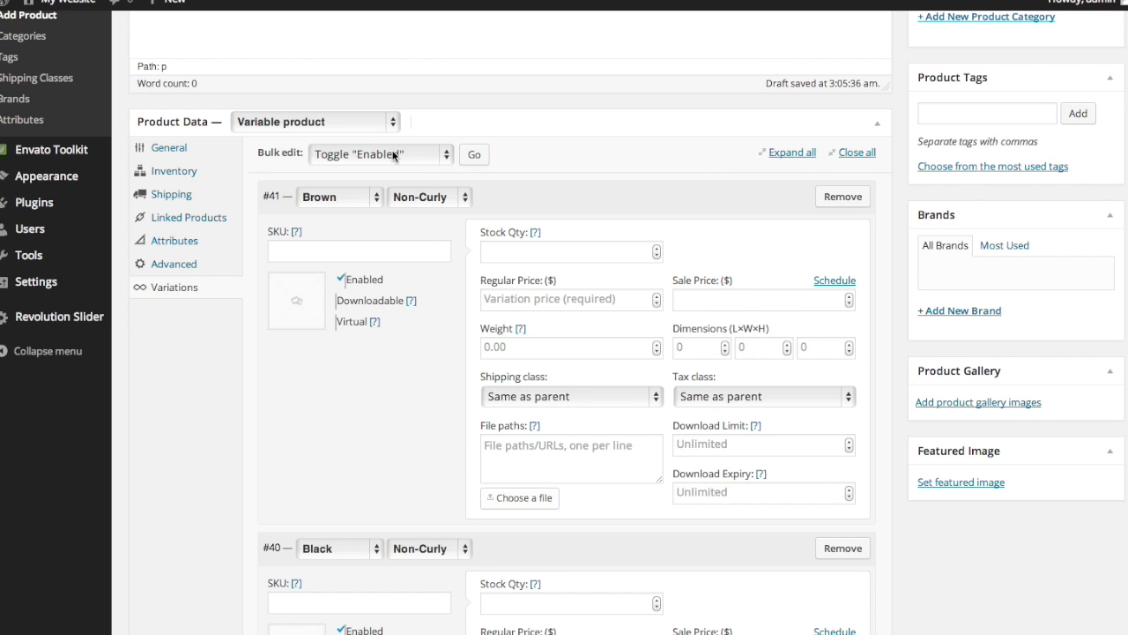
pyautogui.click(447, 159)
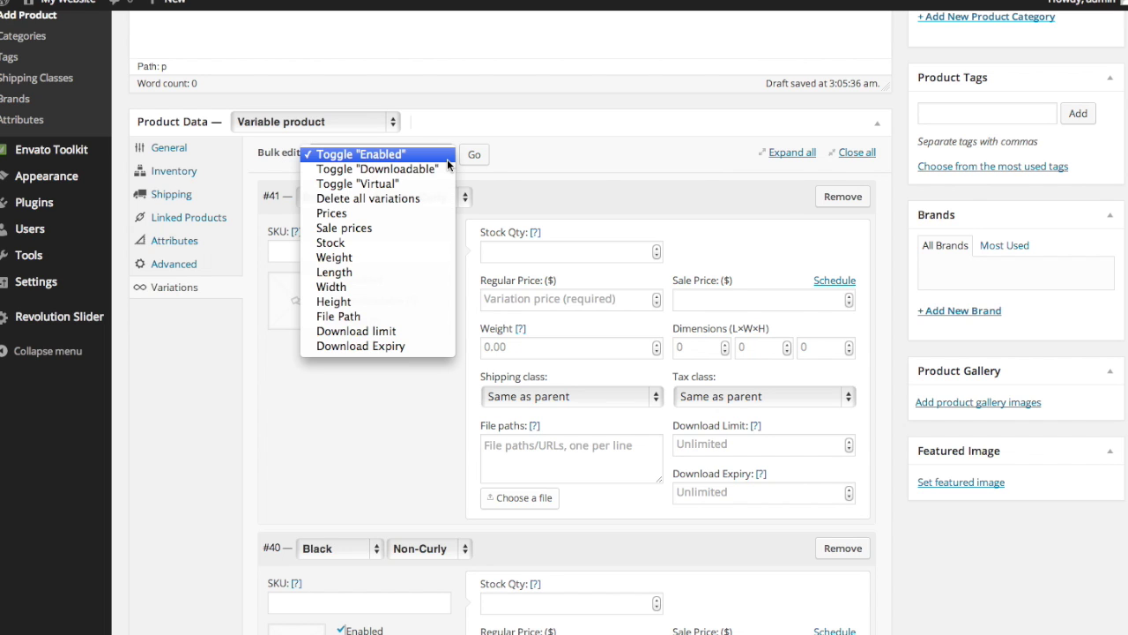
pyautogui.click(416, 213)
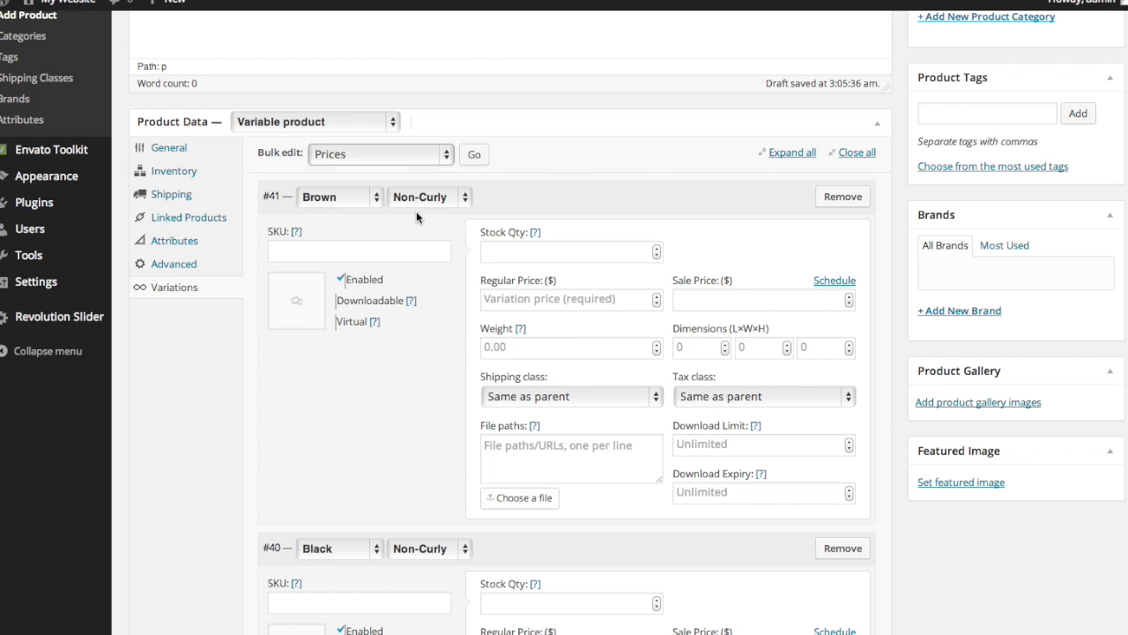
pyautogui.click(468, 156)
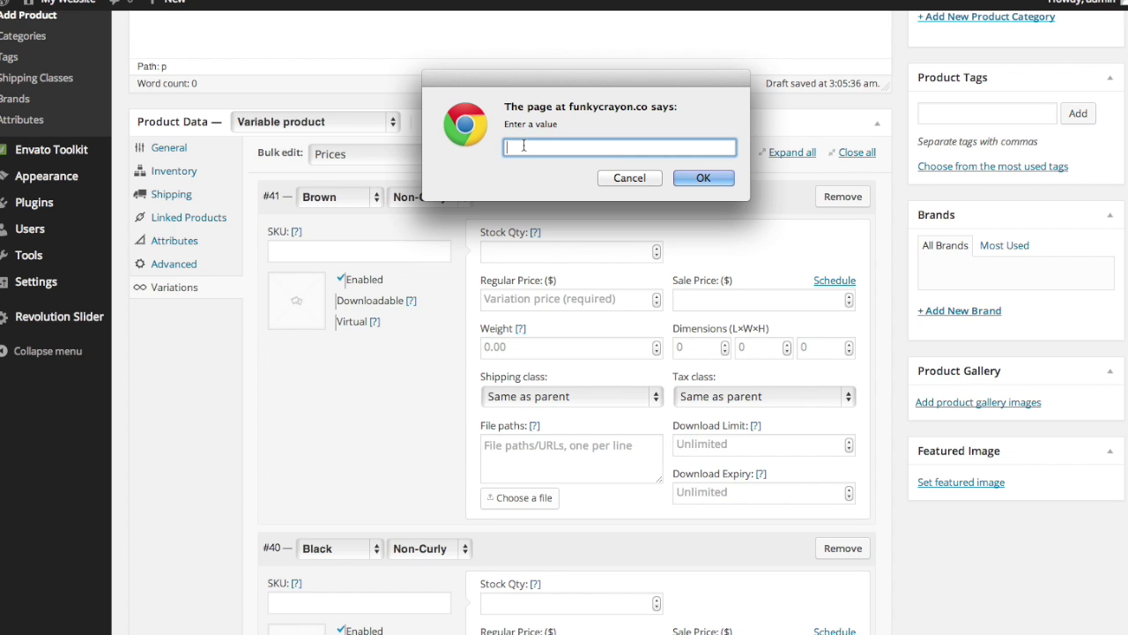
pyautogui.write('15')
pyautogui.click(687, 180)
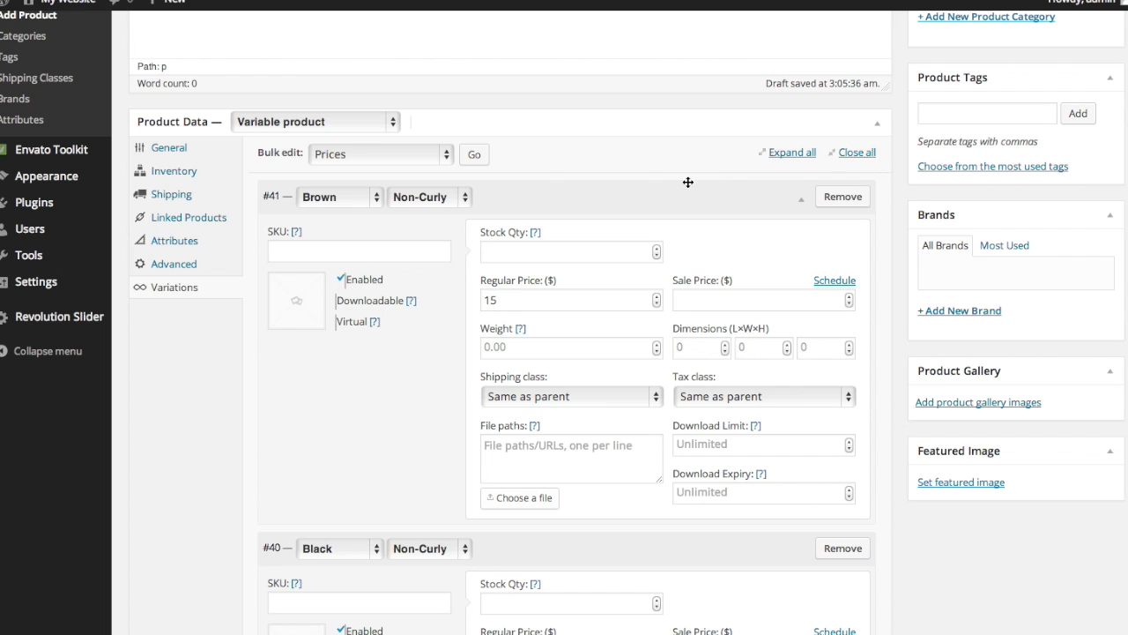
pyautogui.scroll(-1, 520, 297)
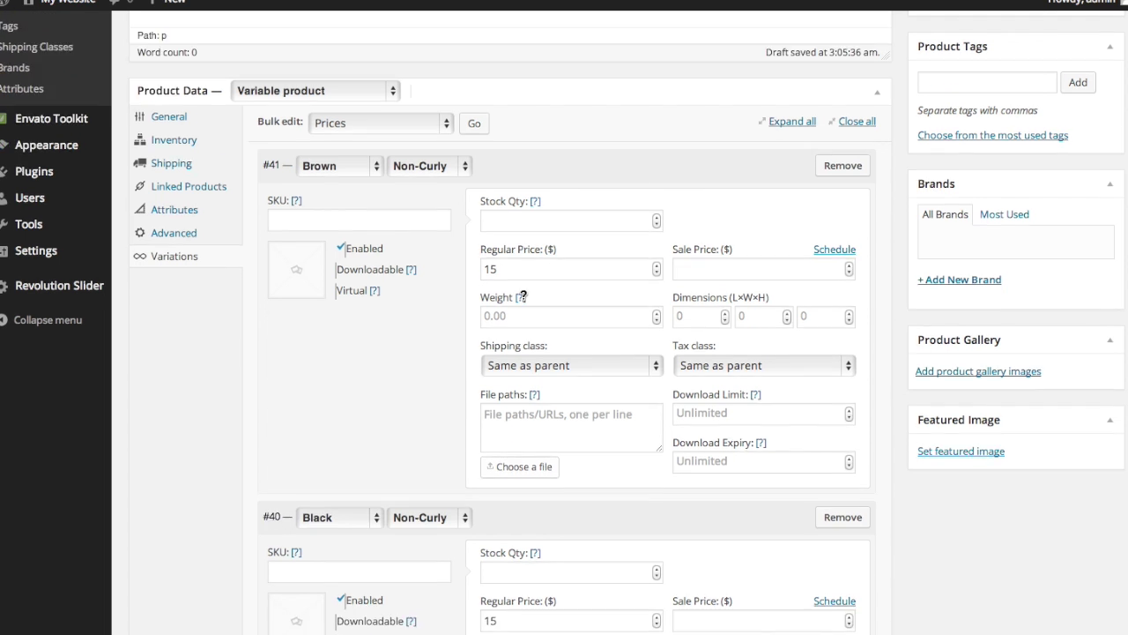
pyautogui.scroll(-10, 520, 297)
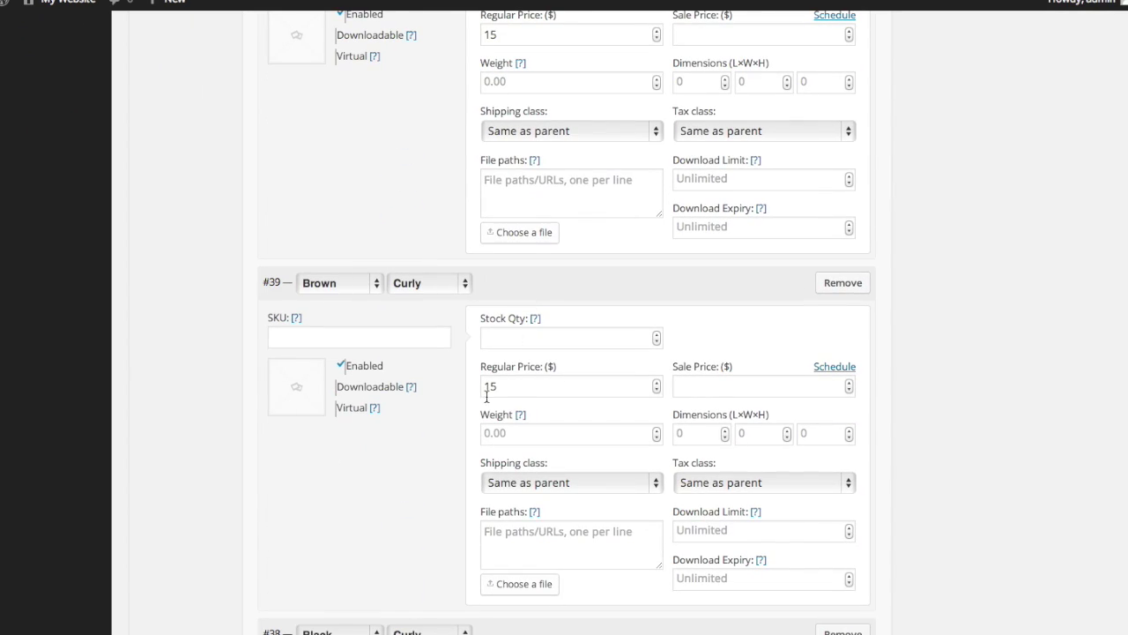
pyautogui.scroll(-5, 489, 396)
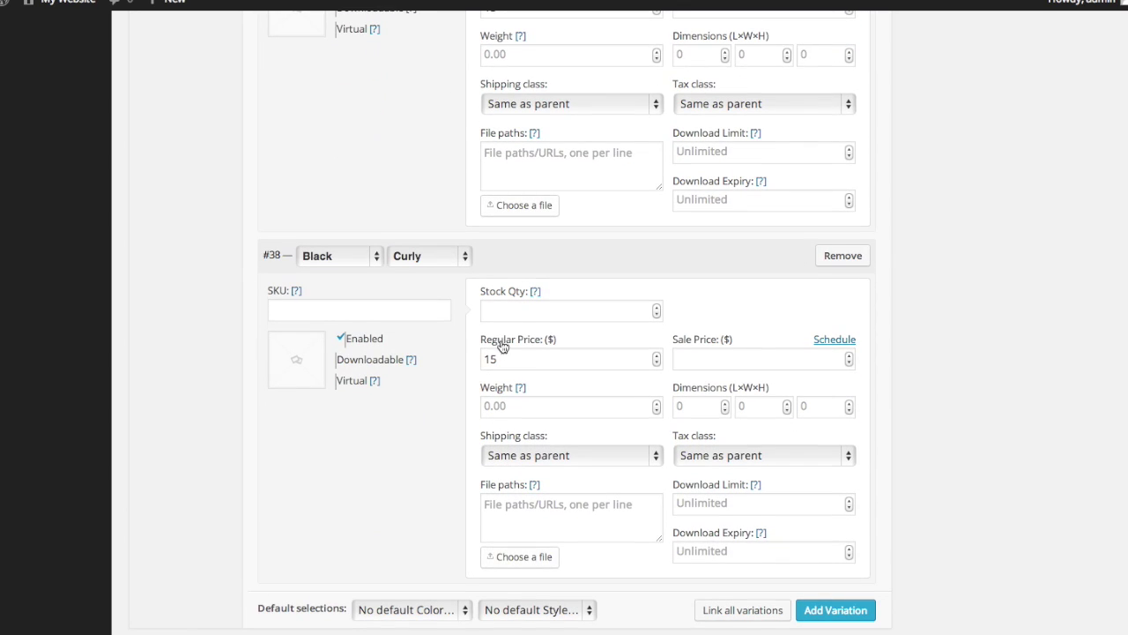
pyautogui.scroll(10, 507, 360)
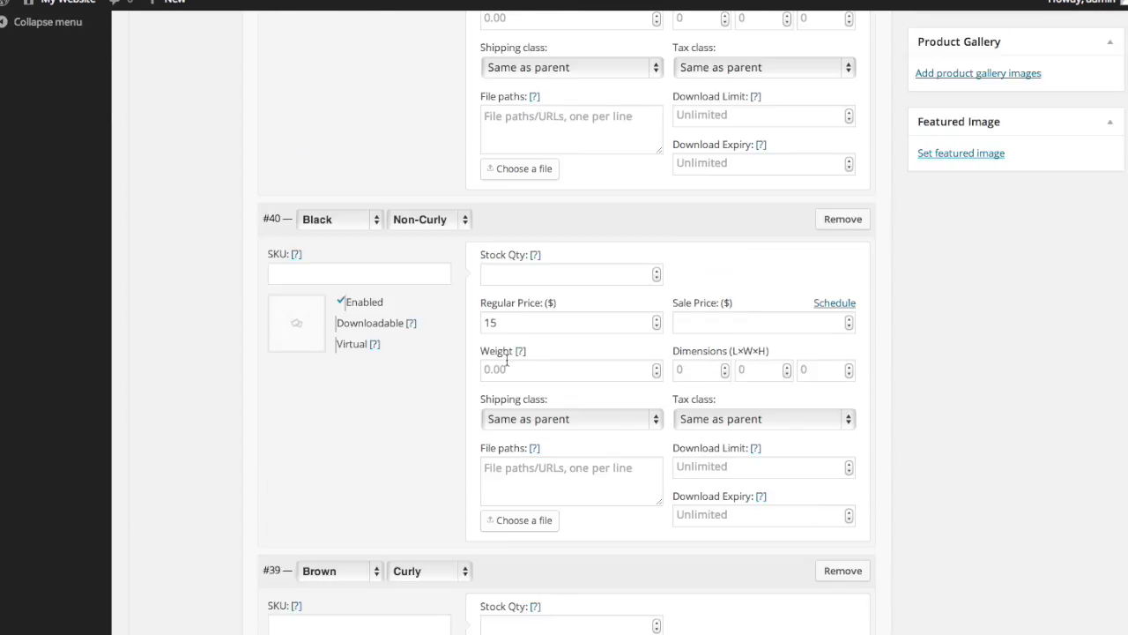
# Assign the brown-no-curl.jpg image from the media library to the Brown, Non-Curly variation.
pyautogui.scroll(5, 507, 360)
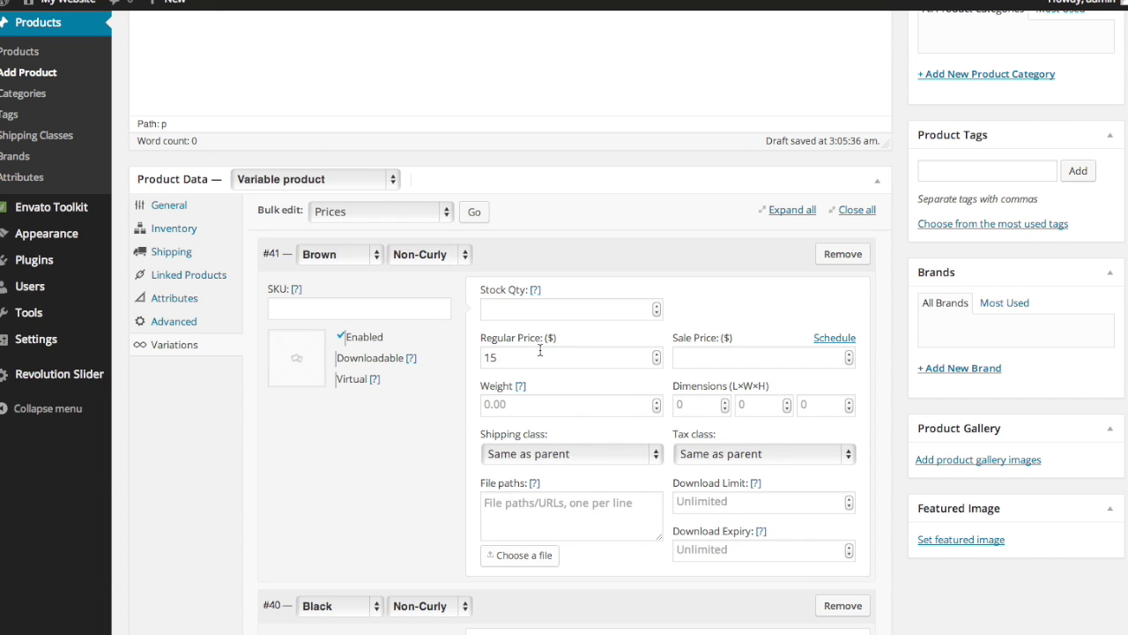
pyautogui.scroll(-1, 513, 359)
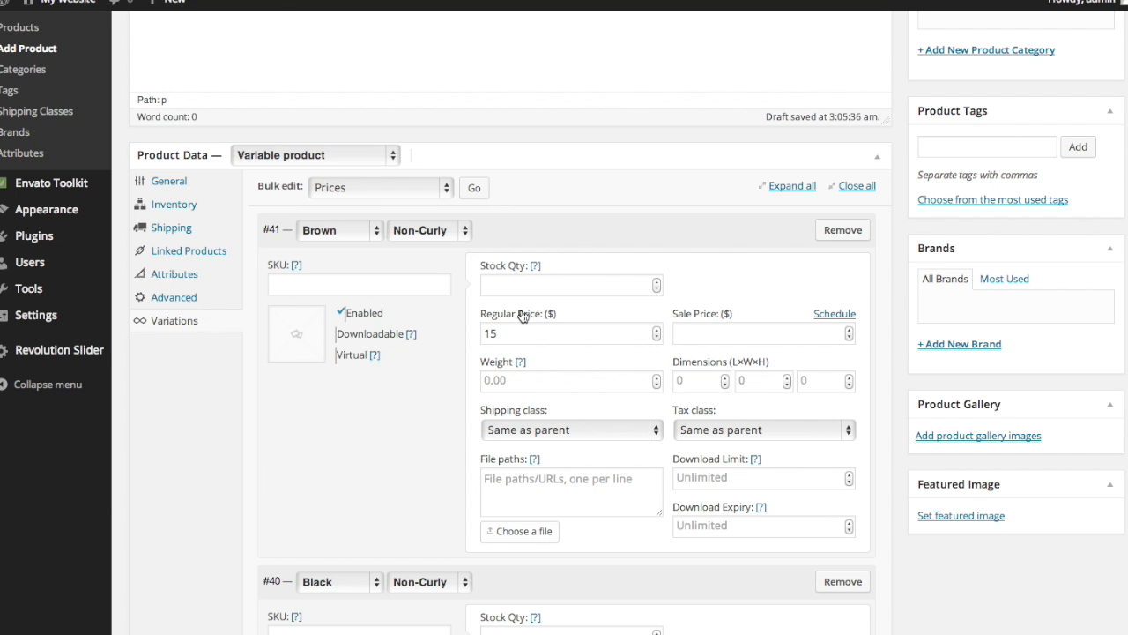
pyautogui.scroll(-1, 522, 316)
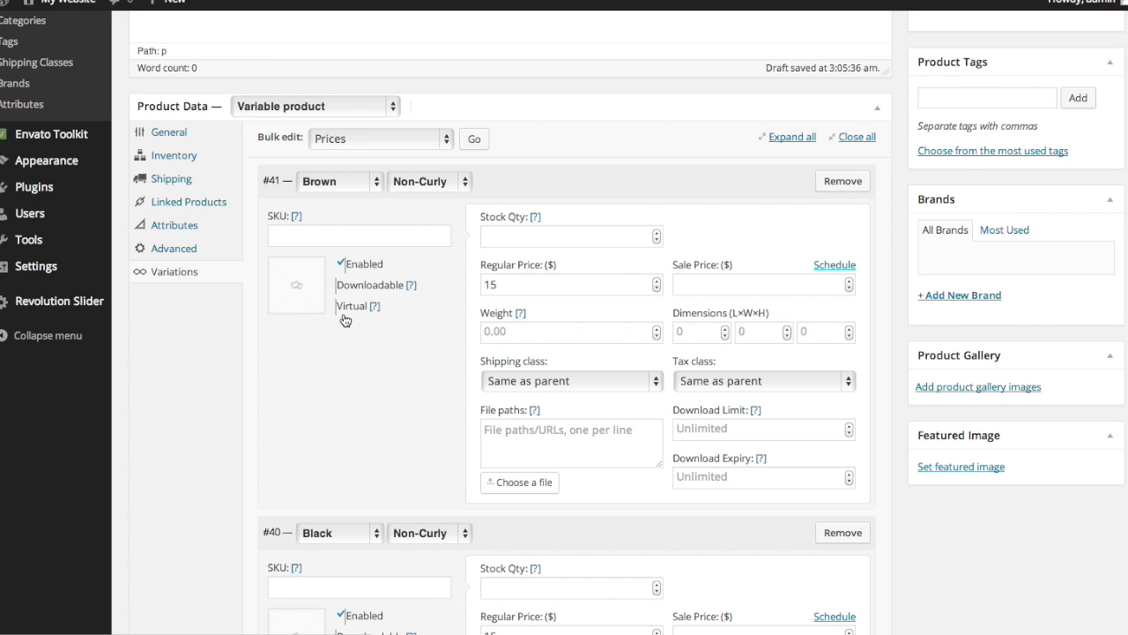
pyautogui.click(298, 290)
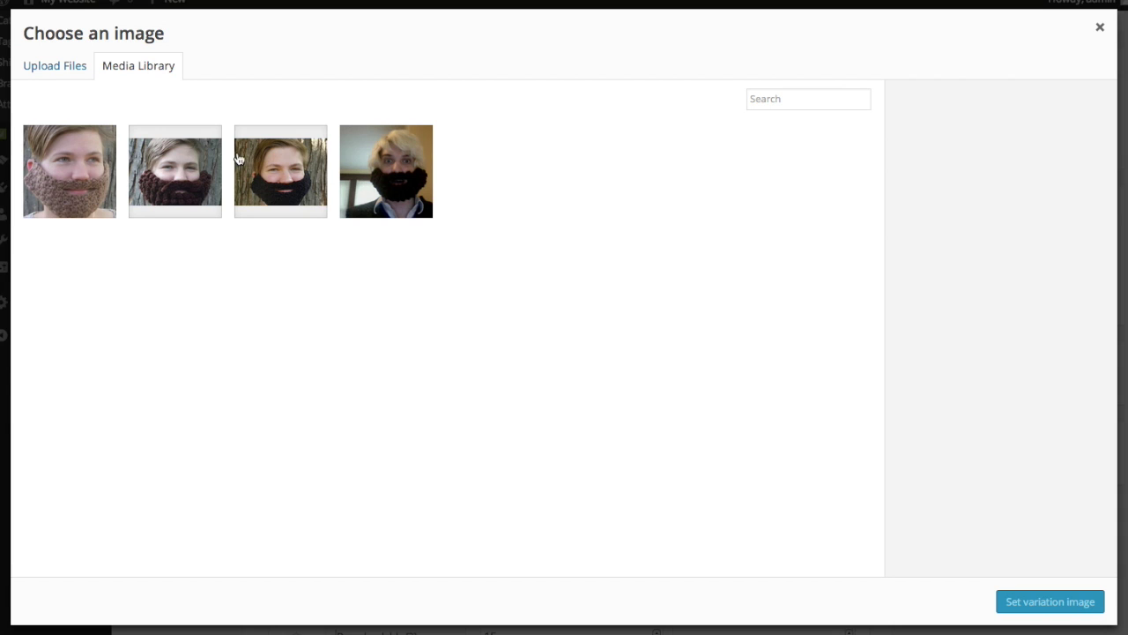
pyautogui.click(72, 162)
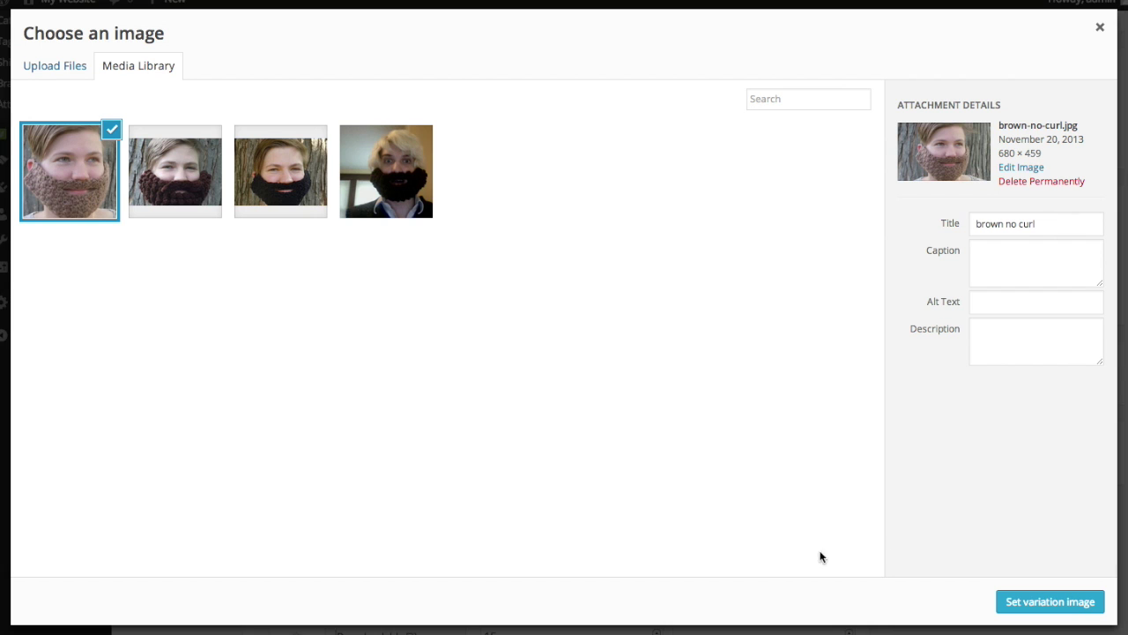
pyautogui.click(1065, 602)
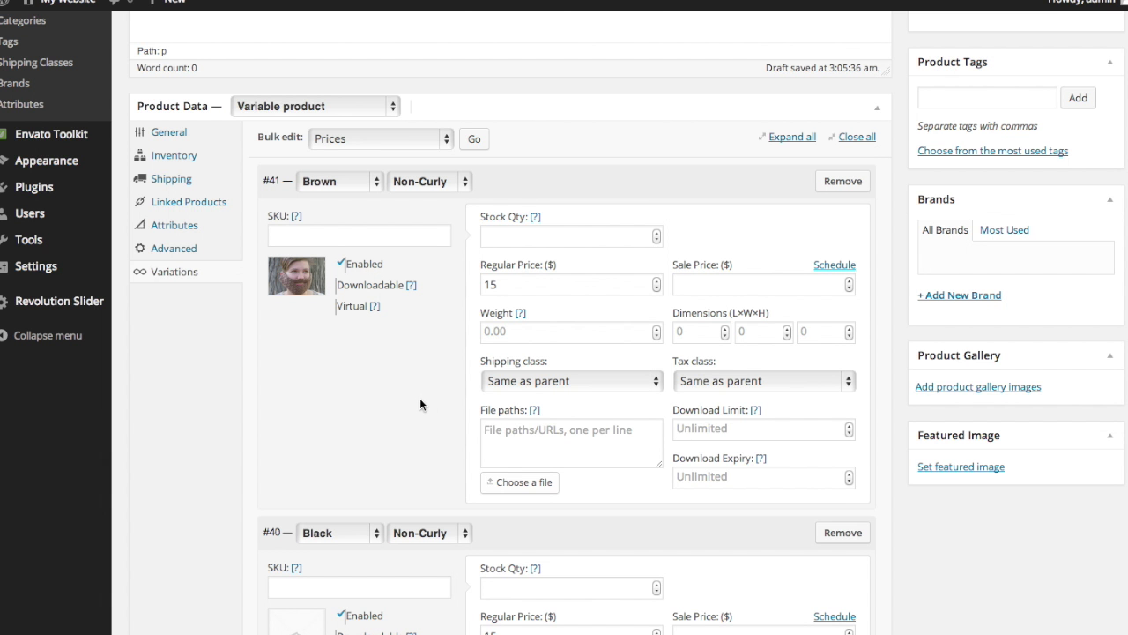
# Assign the smooth black beard photo from the media library to the Black, Non-Curly variation.
pyautogui.scroll(-4, 420, 405)
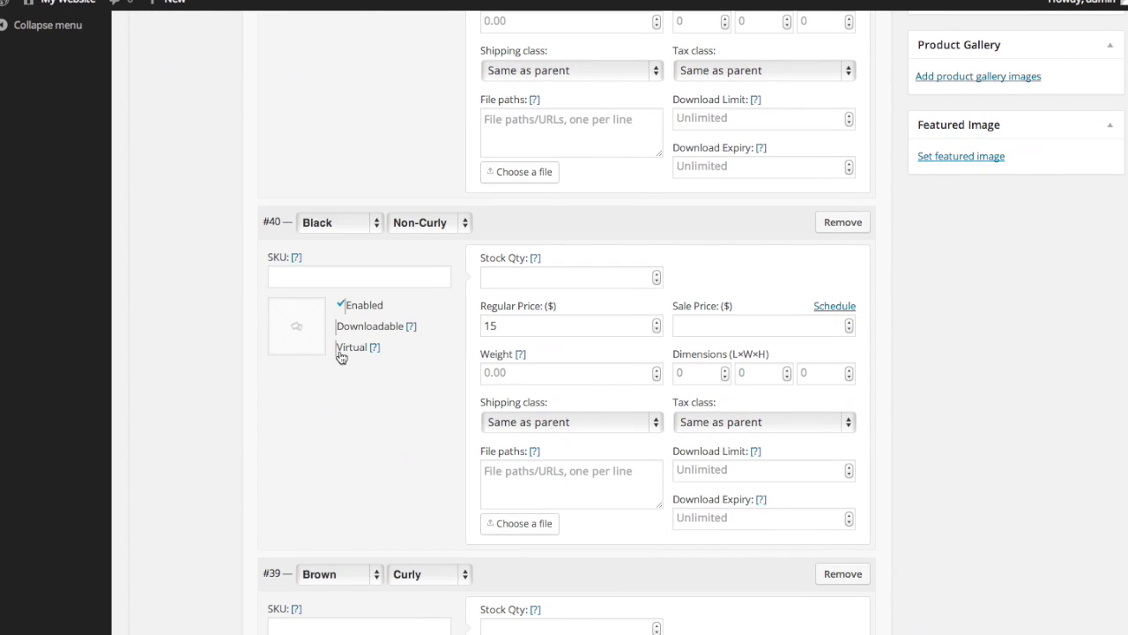
pyautogui.click(296, 330)
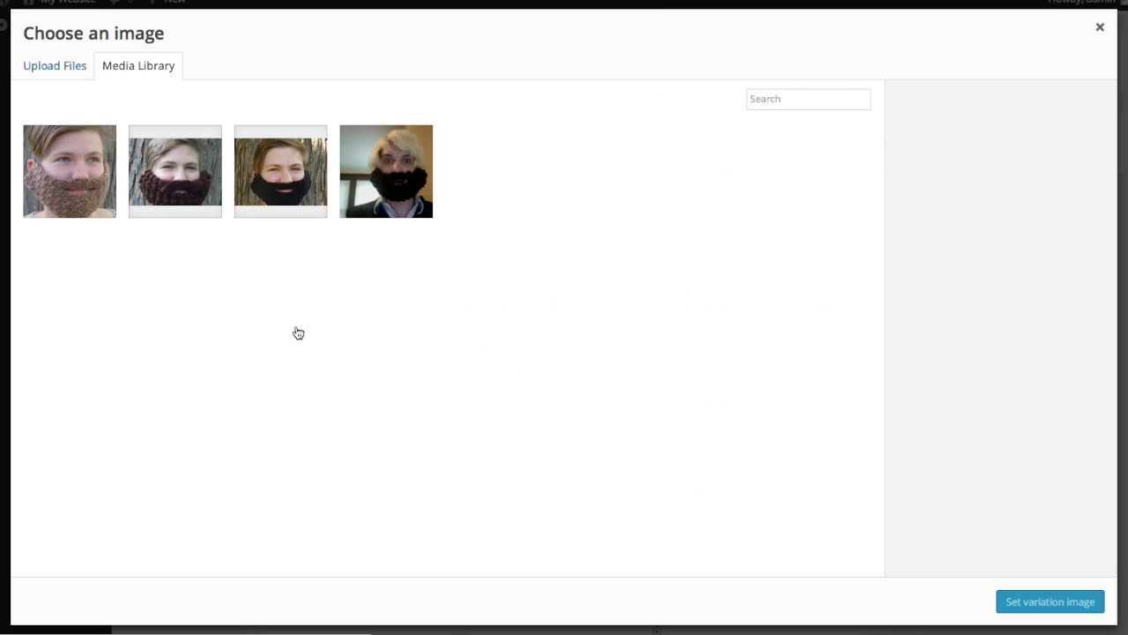
pyautogui.click(284, 195)
pyautogui.click(1036, 600)
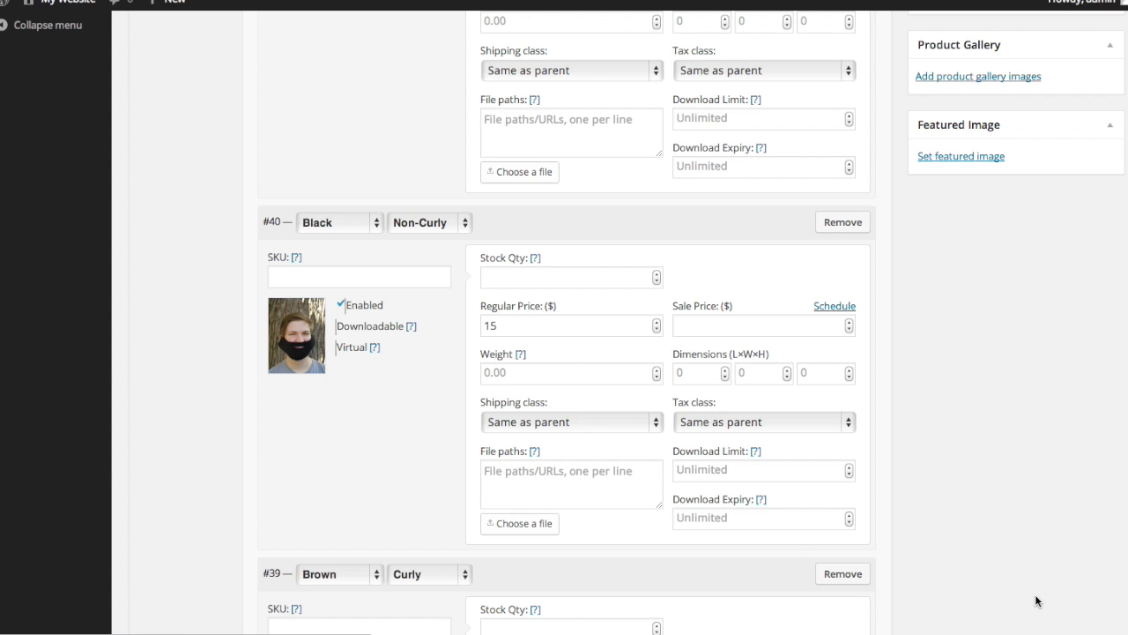
# Assign the brown-curly.jpg image from the media library to the Brown, Curly variation.
pyautogui.scroll(-4, 550, 413)
pyautogui.click(301, 373)
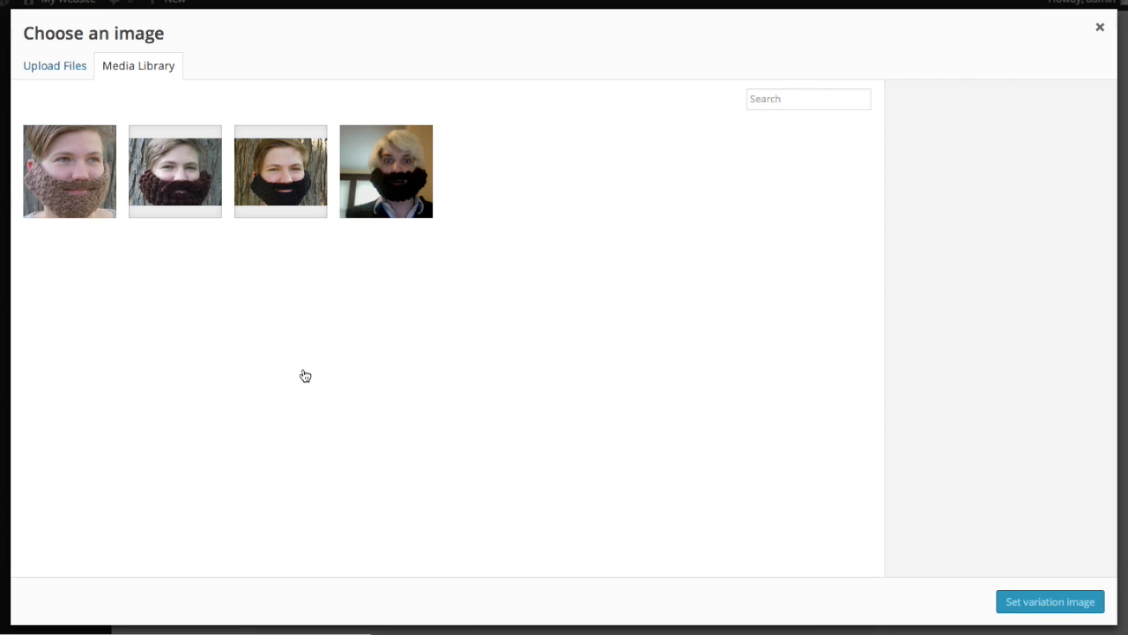
pyautogui.click(203, 204)
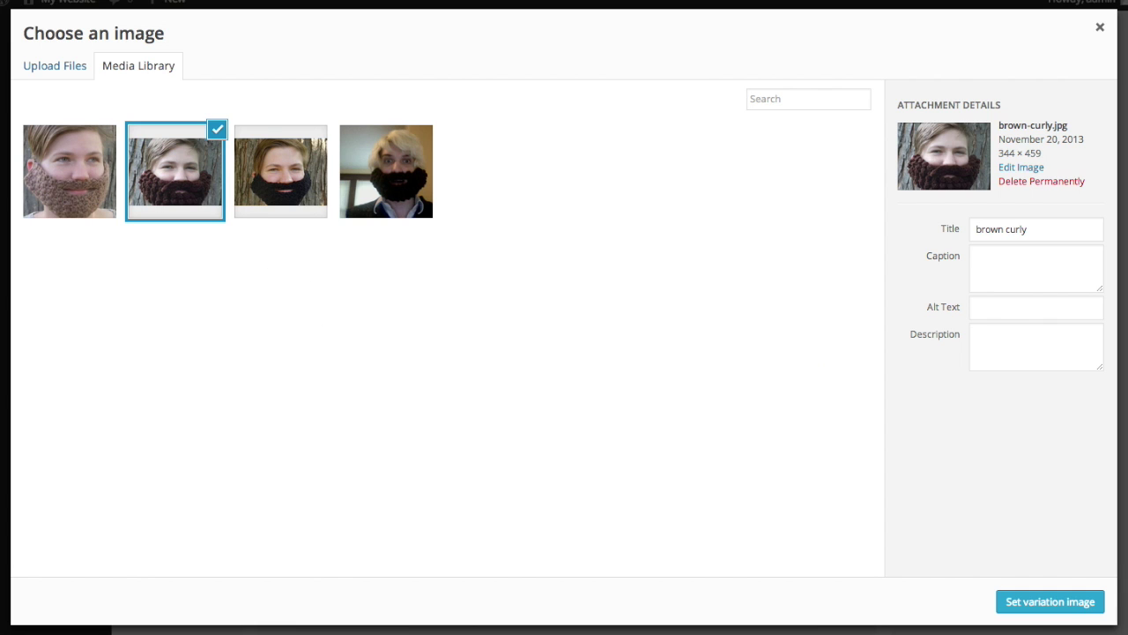
pyautogui.click(1035, 600)
# Assign the black-curly.jpg image from the media library to the Black, Curly variation.
pyautogui.scroll(-5, 406, 426)
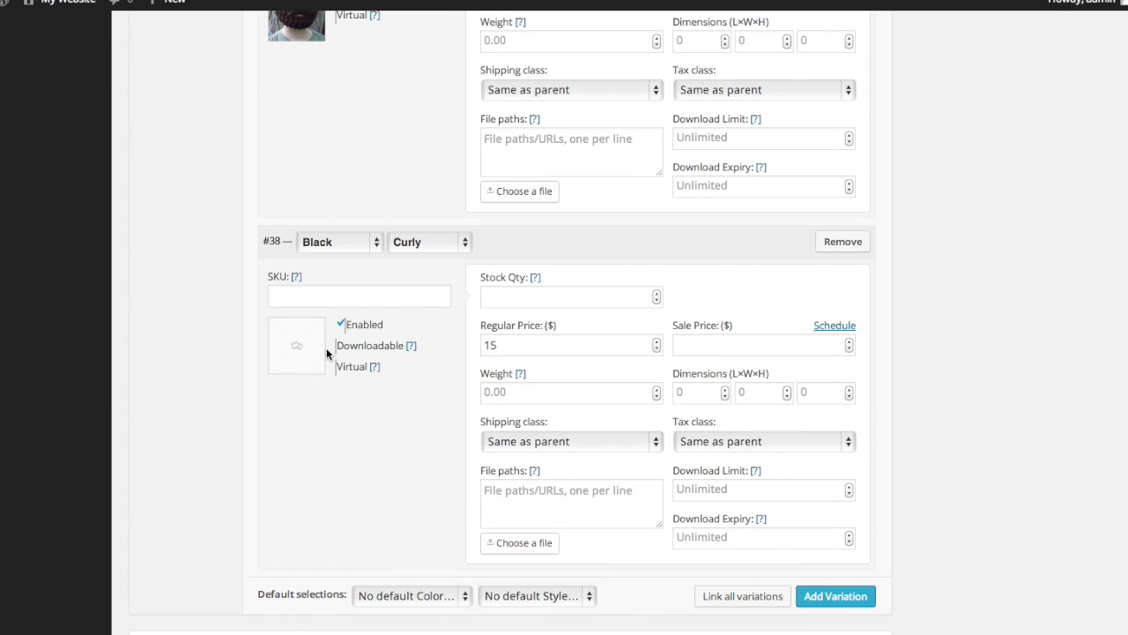
pyautogui.click(300, 349)
pyautogui.click(359, 199)
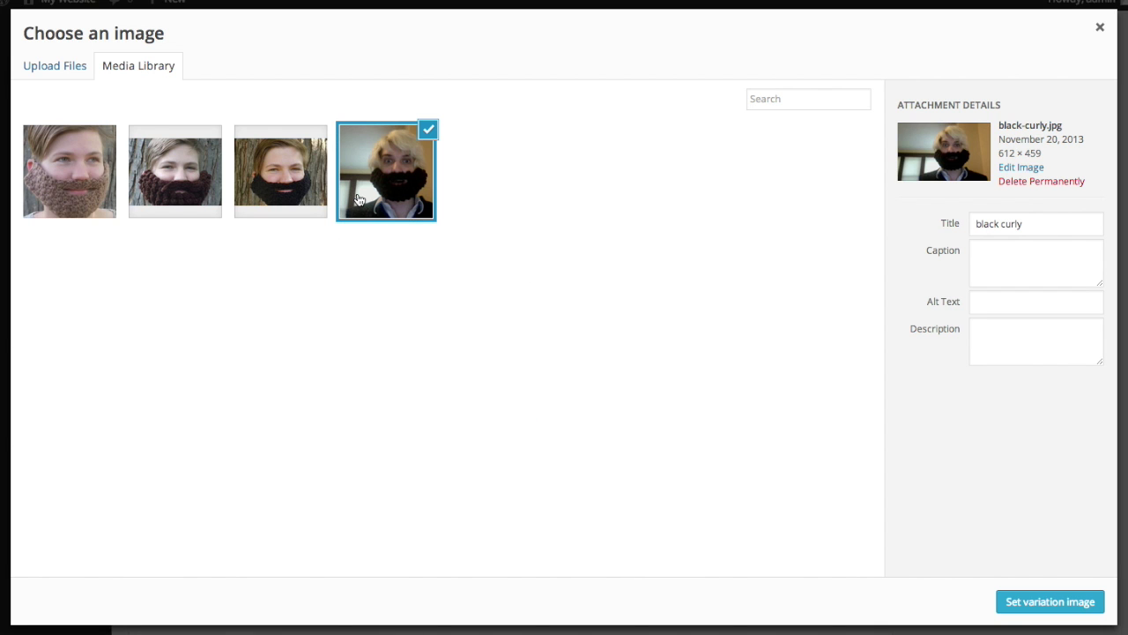
pyautogui.click(1052, 605)
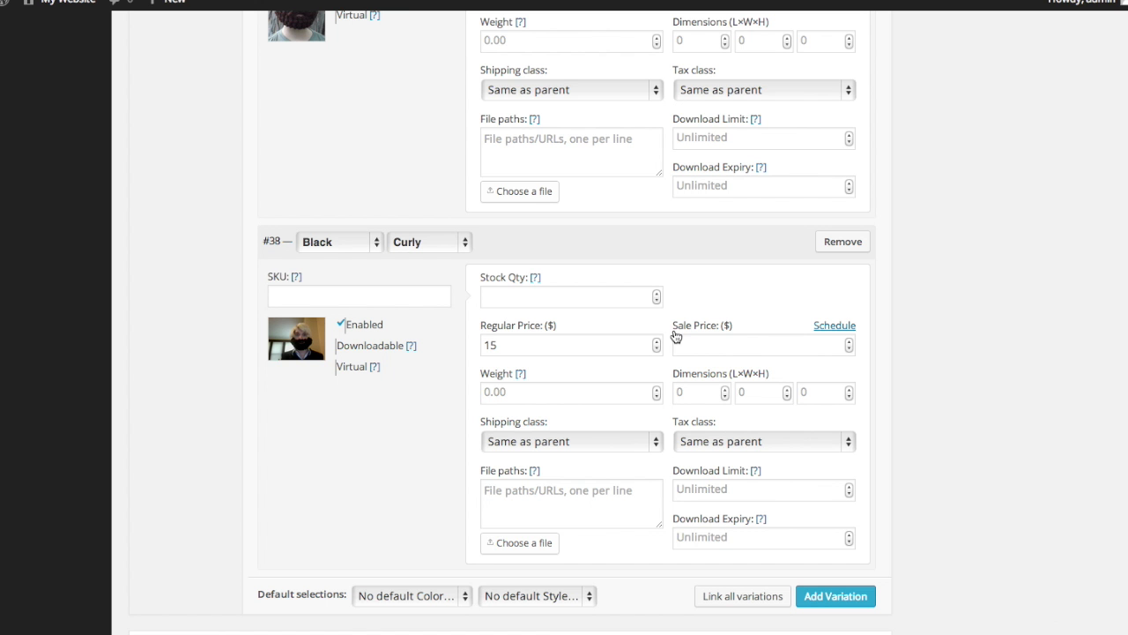
# Look through all the variations and check the image and price assigned to each color and style combination.
pyautogui.scroll(10, 672, 332)
pyautogui.scroll(-10, 673, 329)
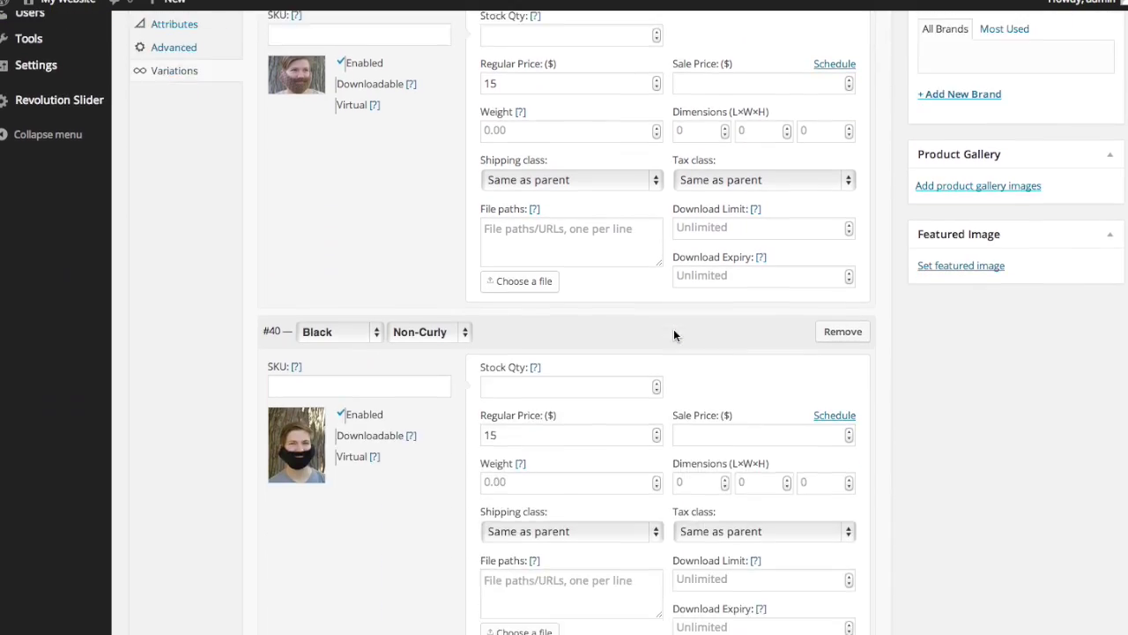
pyautogui.scroll(-1, 674, 329)
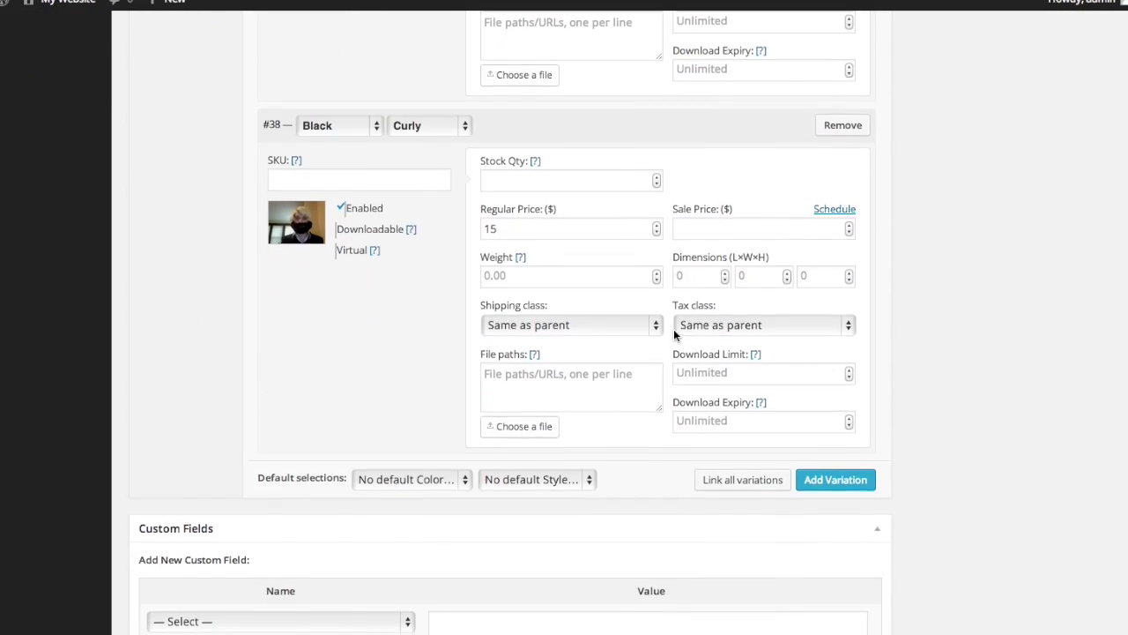
pyautogui.scroll(7, 674, 329)
pyautogui.scroll(5, 681, 349)
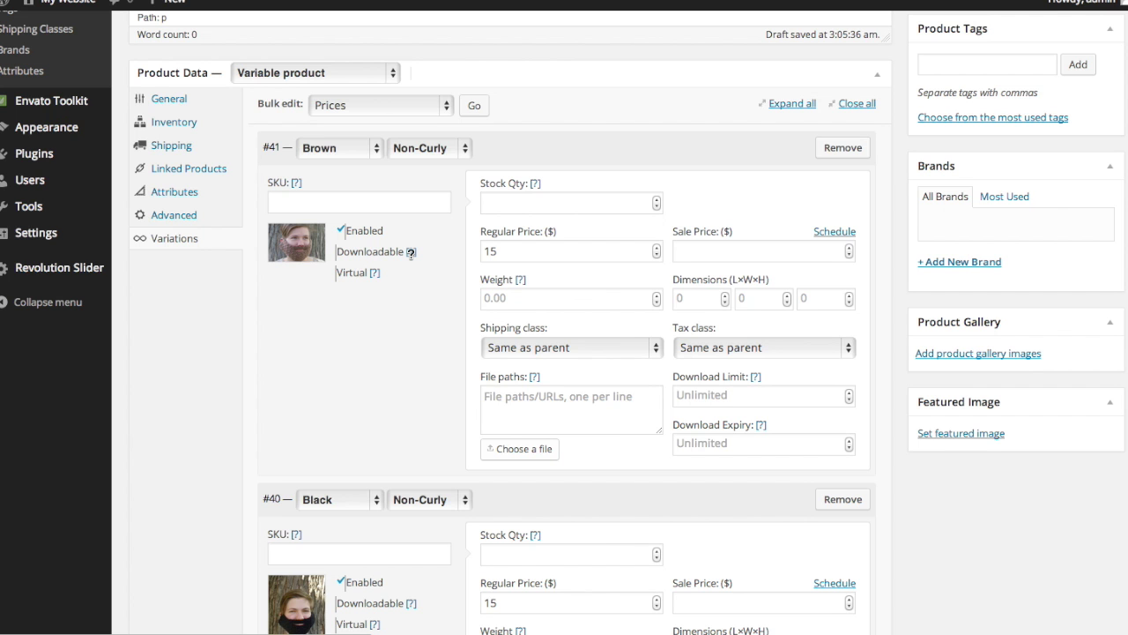
pyautogui.scroll(-12, 410, 253)
pyautogui.scroll(2, 411, 256)
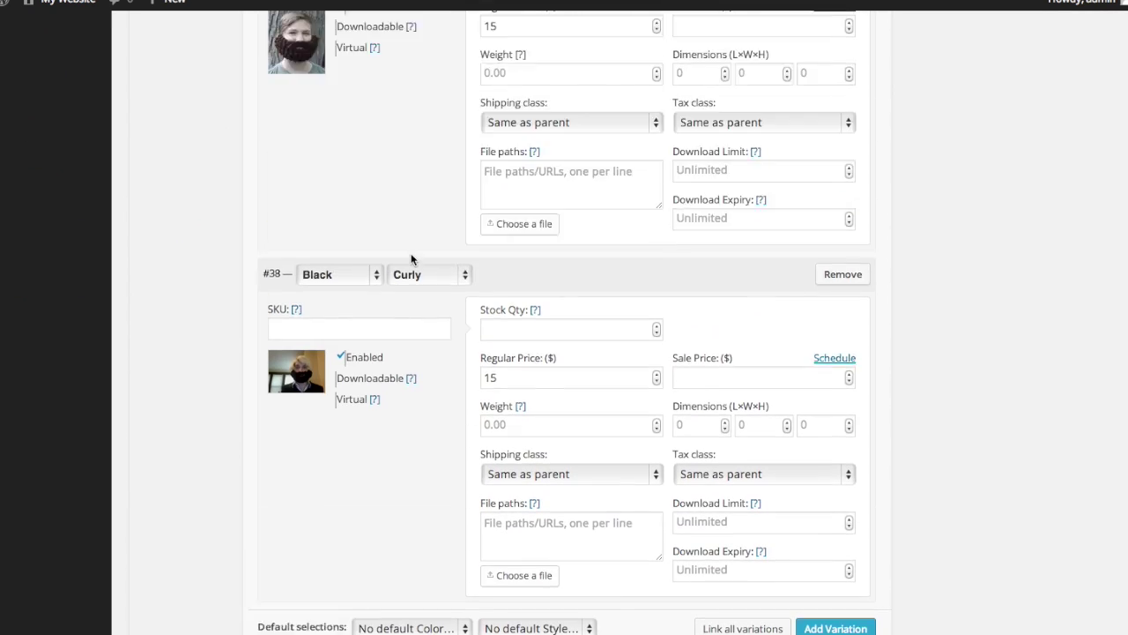
pyautogui.scroll(10, 410, 253)
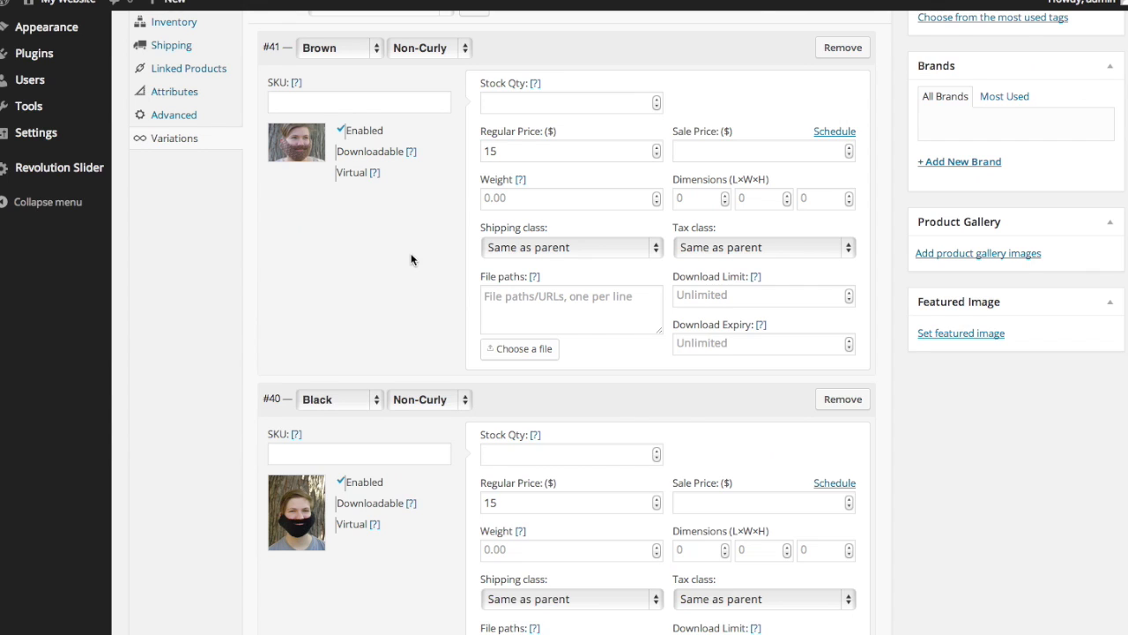
pyautogui.scroll(3, 410, 253)
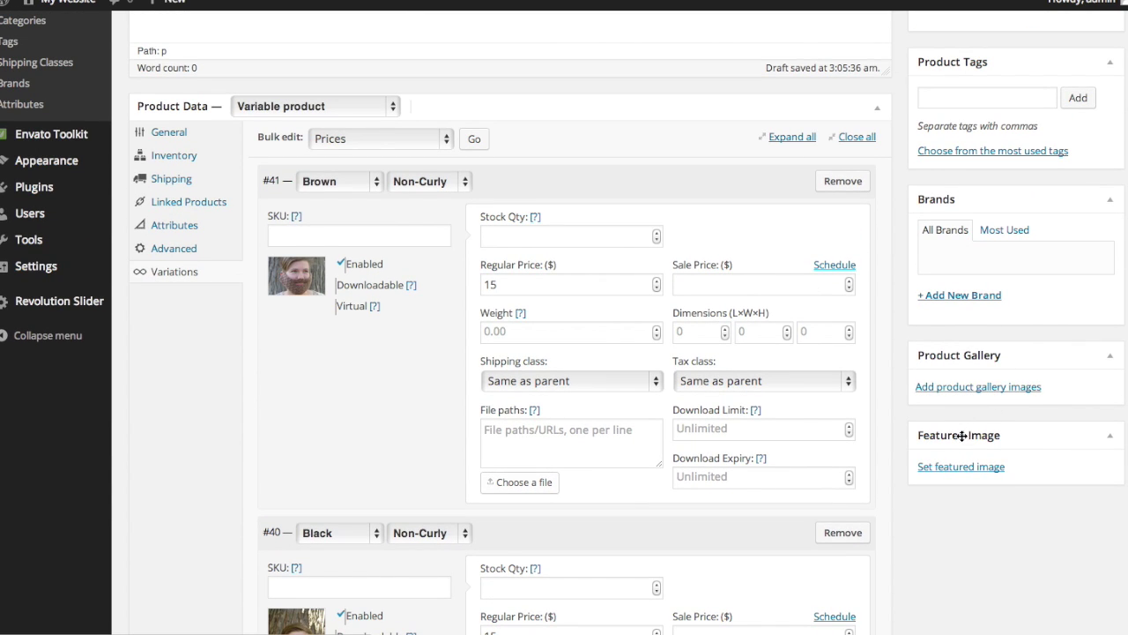
# Set the default selections below the variations to Black for color and Non-Curly for style.
pyautogui.scroll(-10, 966, 470)
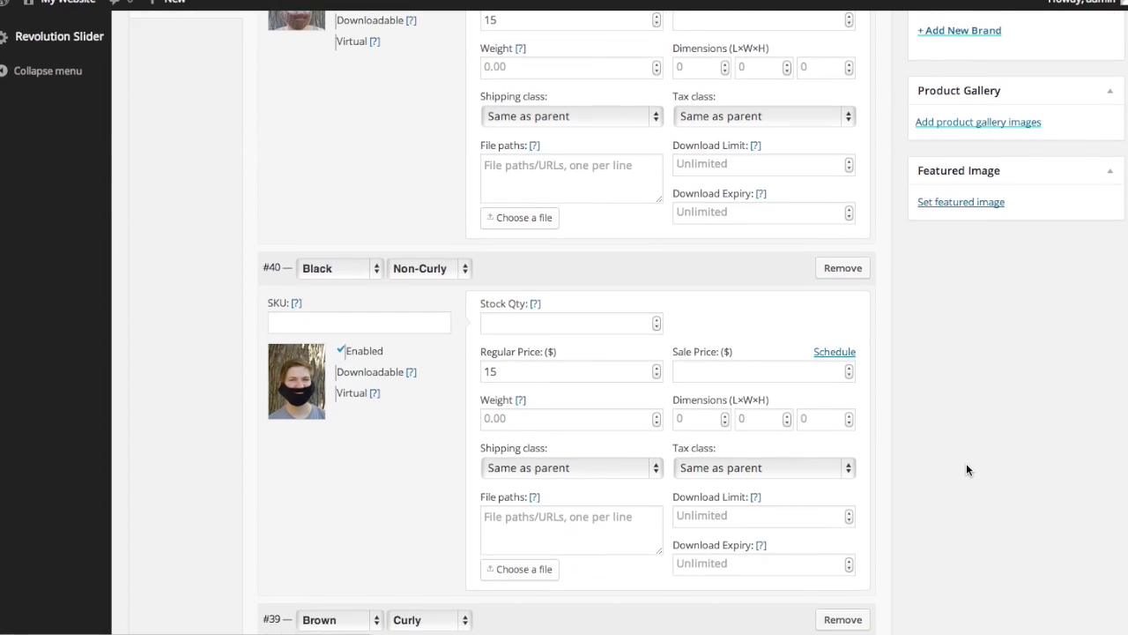
pyautogui.scroll(-3, 967, 470)
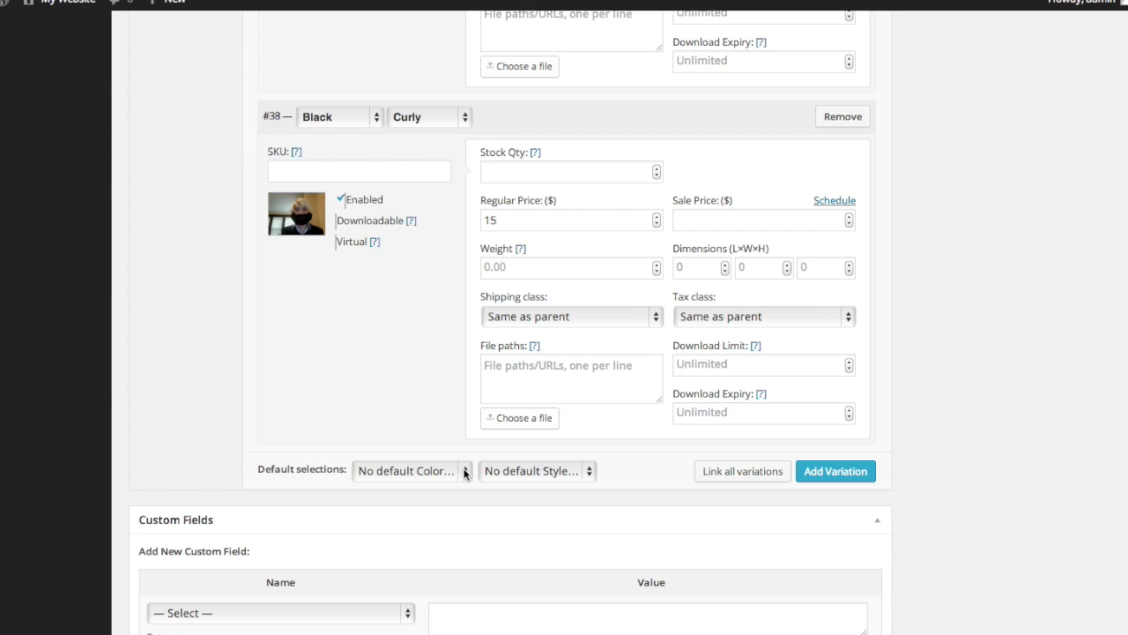
pyautogui.scroll(15, 465, 473)
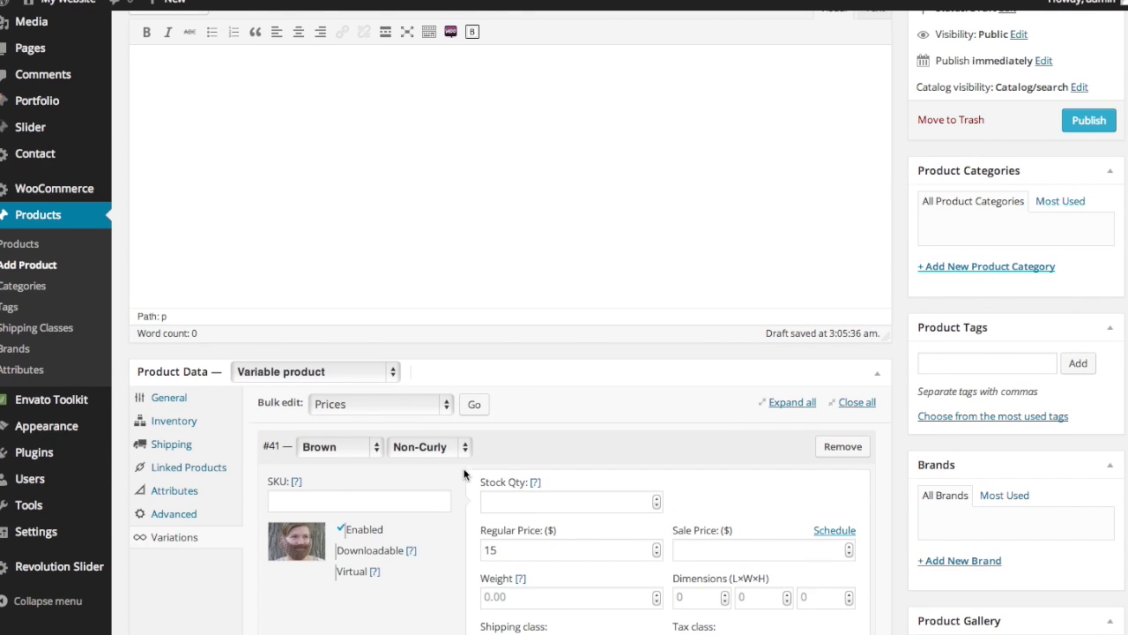
pyautogui.scroll(-12, 465, 473)
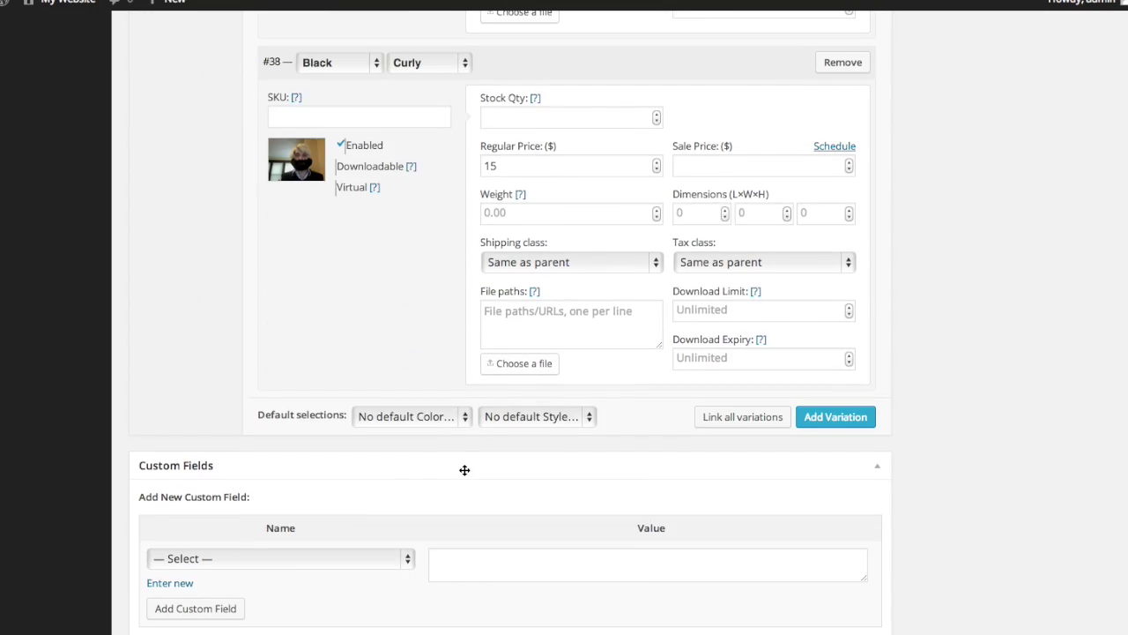
pyautogui.click(448, 416)
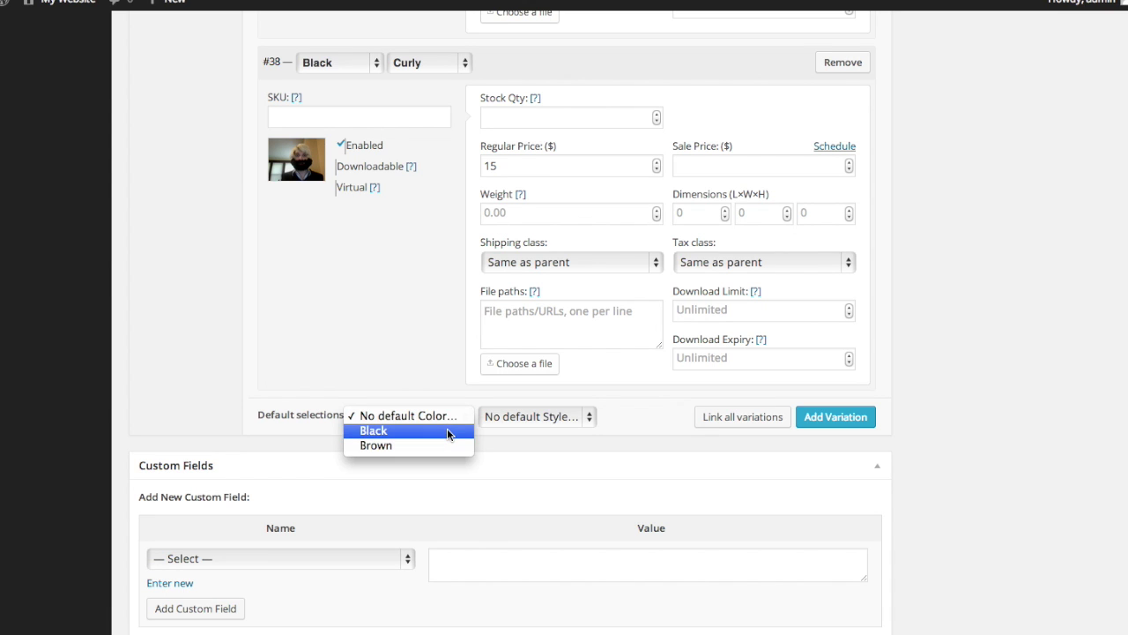
pyautogui.click(447, 430)
pyautogui.click(542, 416)
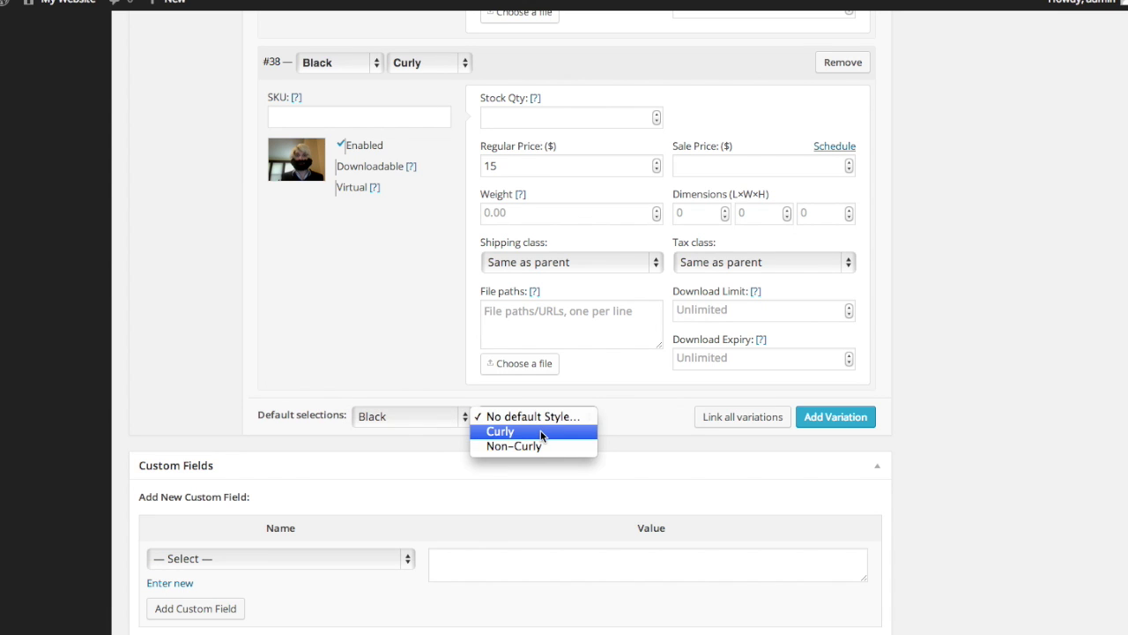
pyautogui.click(542, 446)
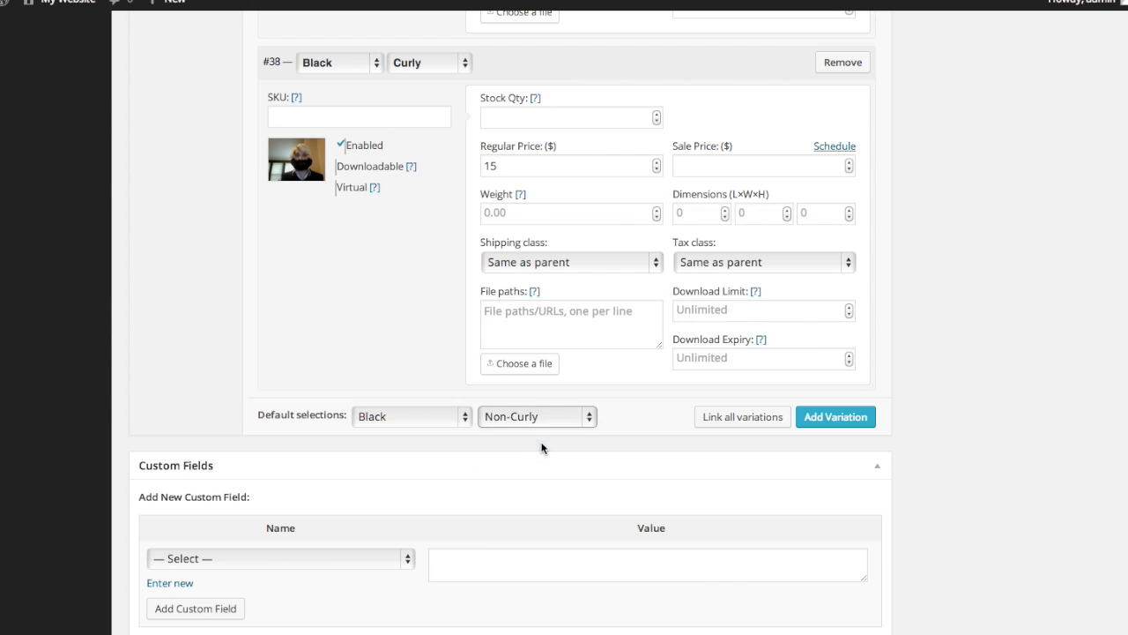
pyautogui.click(762, 419)
# Publish the Crochet Beards product.
pyautogui.scroll(10, 646, 411)
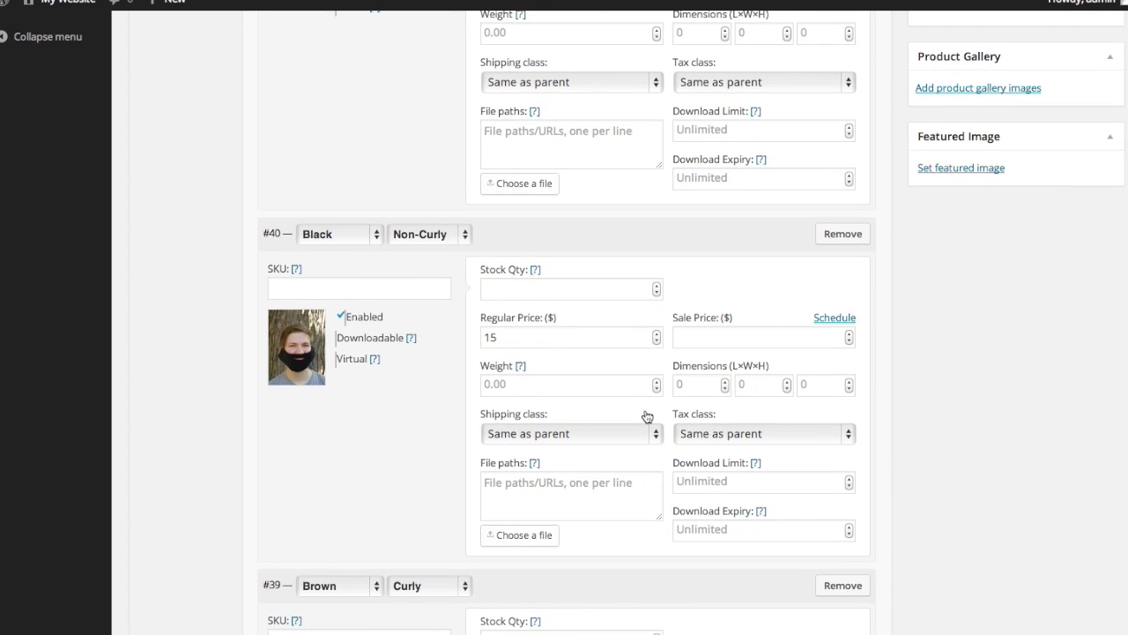
pyautogui.scroll(3, 646, 411)
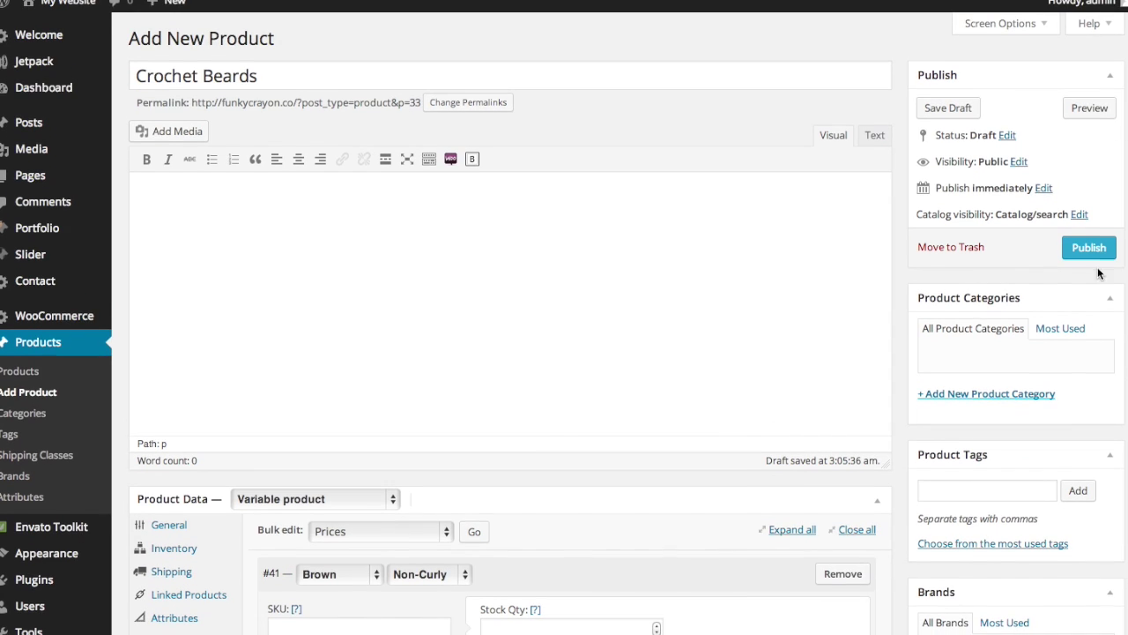
pyautogui.click(1098, 250)
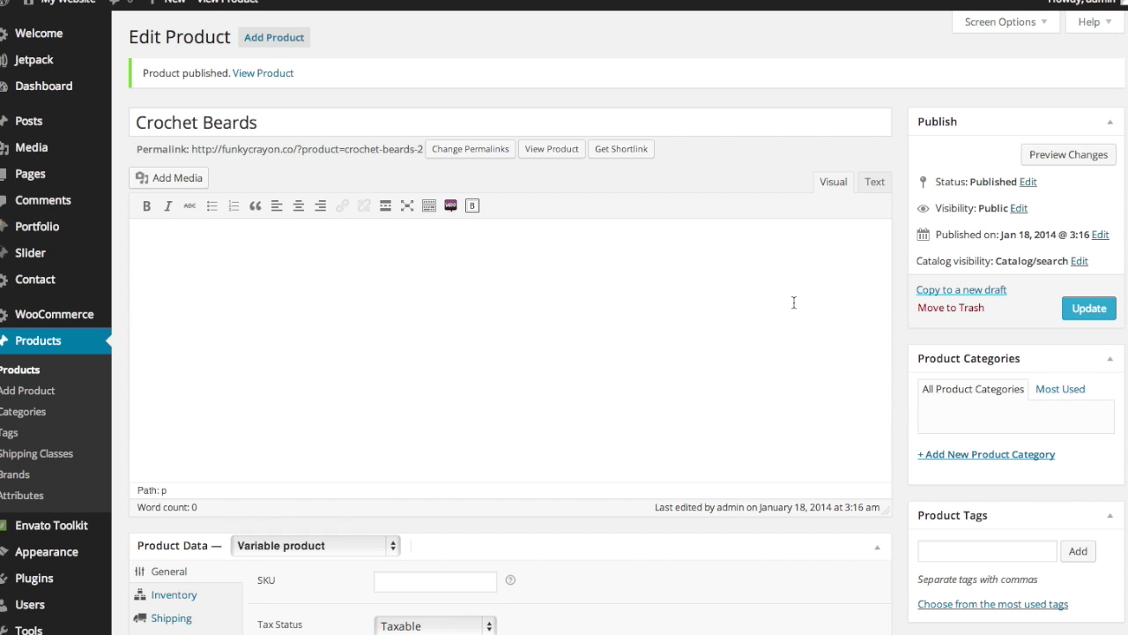
# Add the brown curly, brown no curl and black curly images from the media library to the product gallery.
pyautogui.scroll(-7, 793, 302)
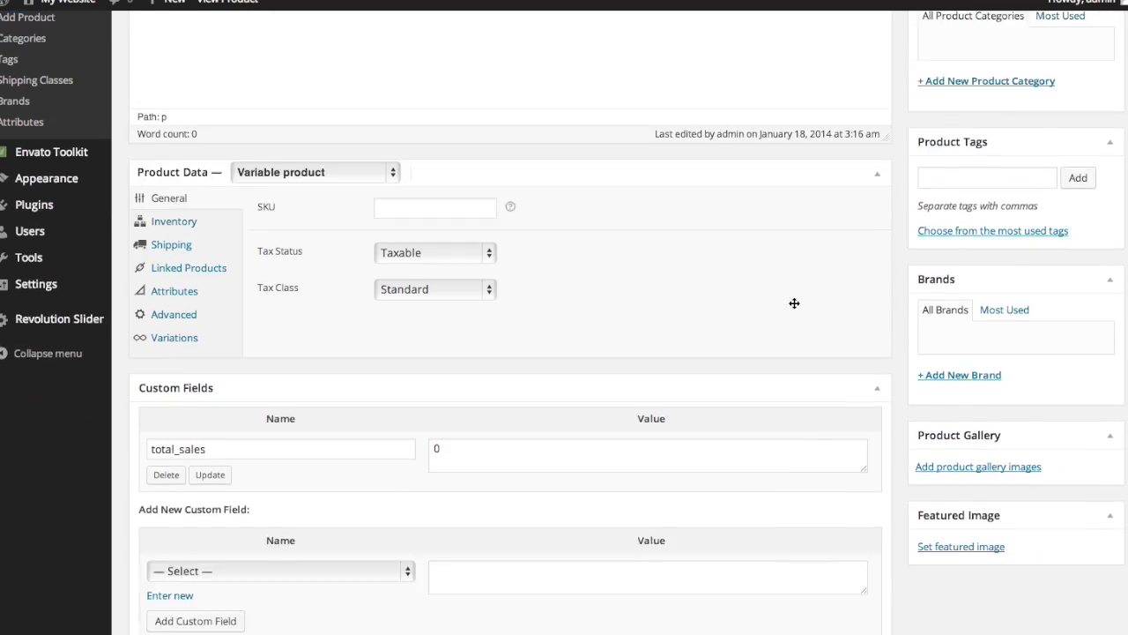
pyautogui.click(968, 254)
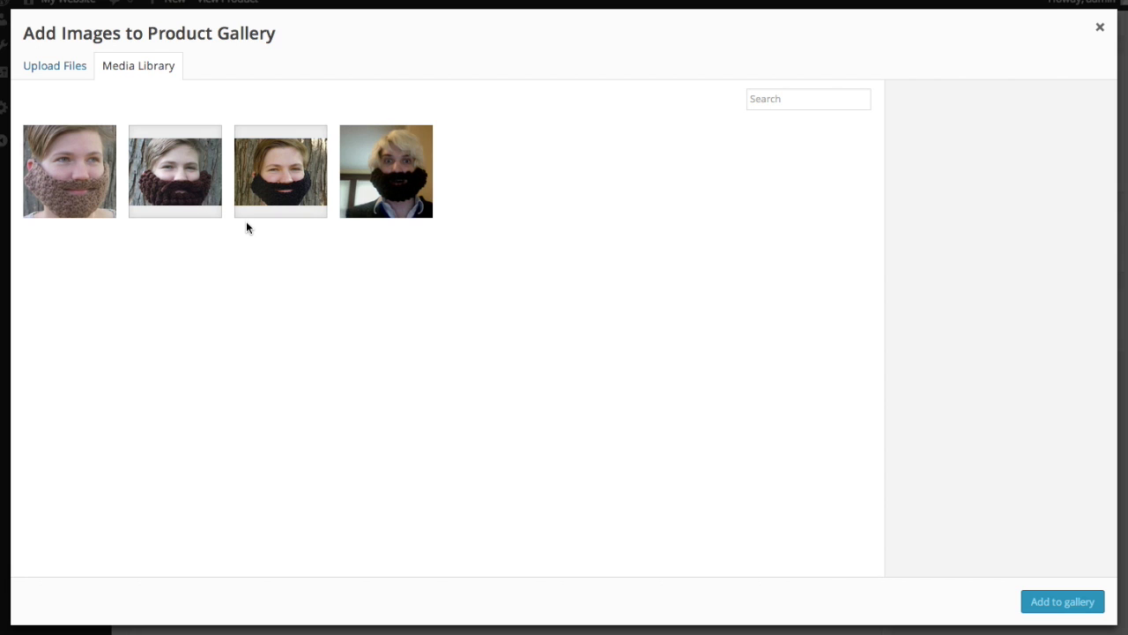
pyautogui.click(179, 187)
pyautogui.click(97, 176)
pyautogui.click(386, 176)
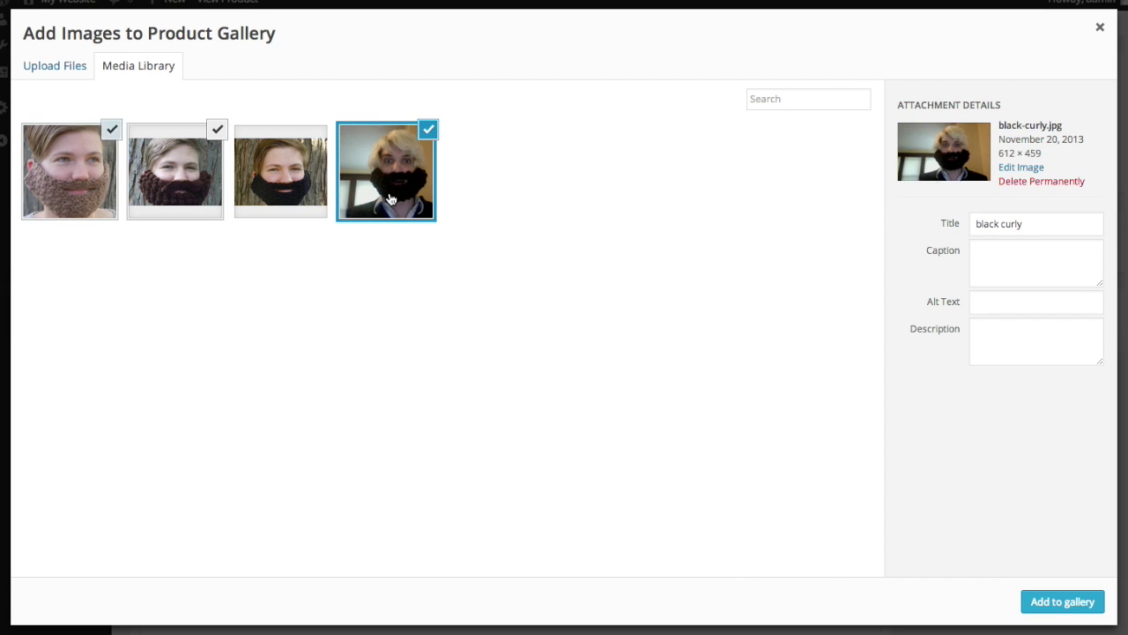
pyautogui.click(1058, 602)
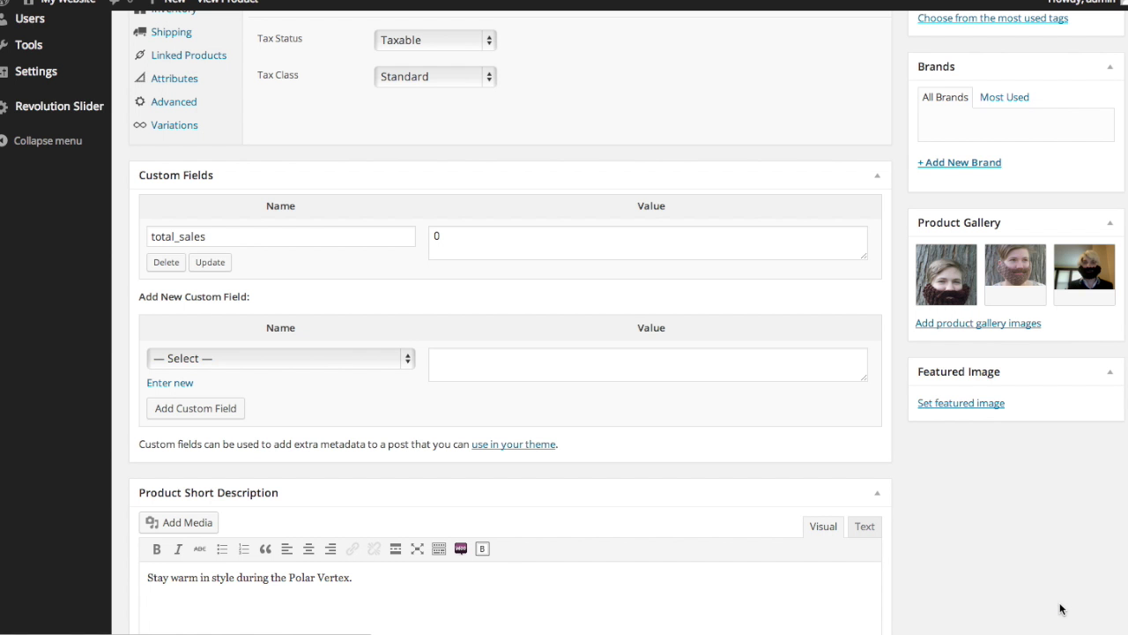
# Set the black no curl image from the media library as the product's featured image.
pyautogui.click(982, 407)
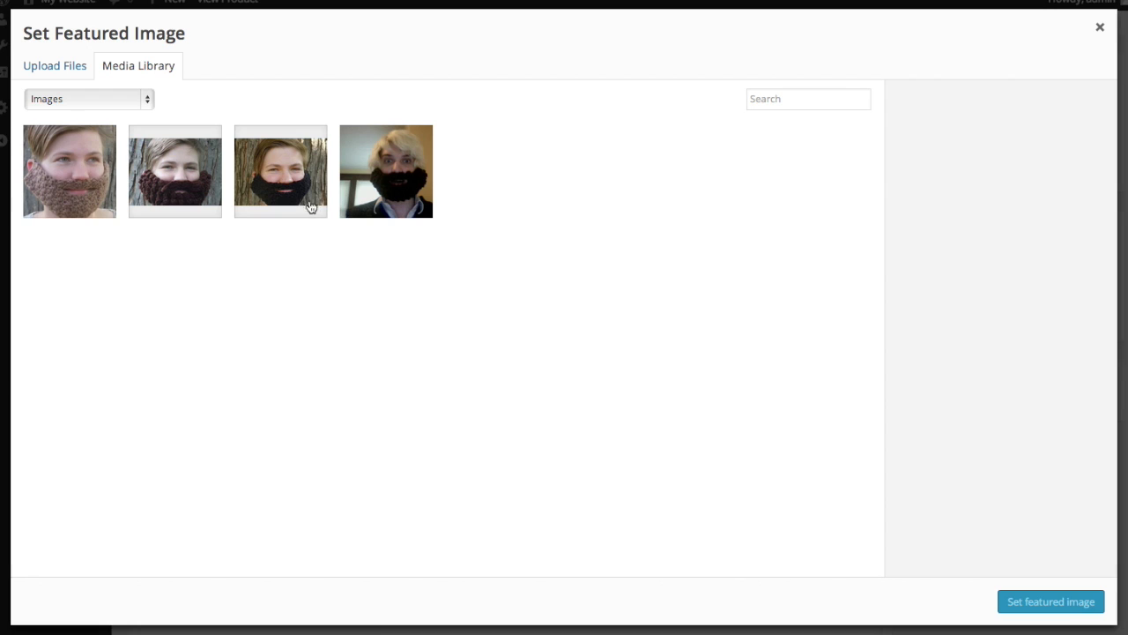
pyautogui.click(291, 193)
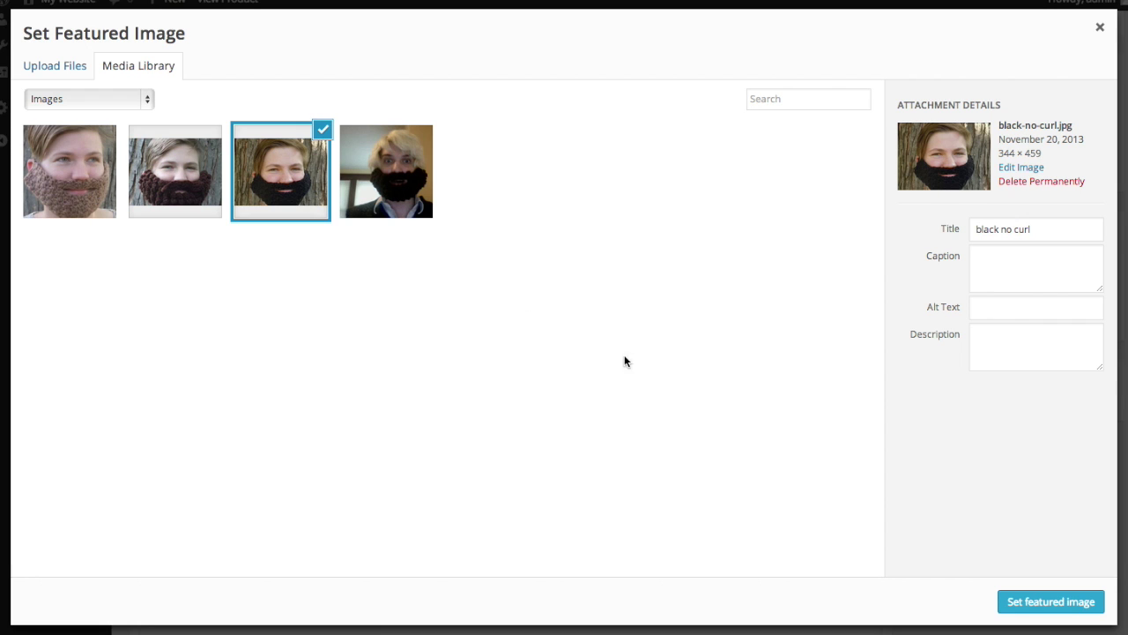
pyautogui.click(1069, 604)
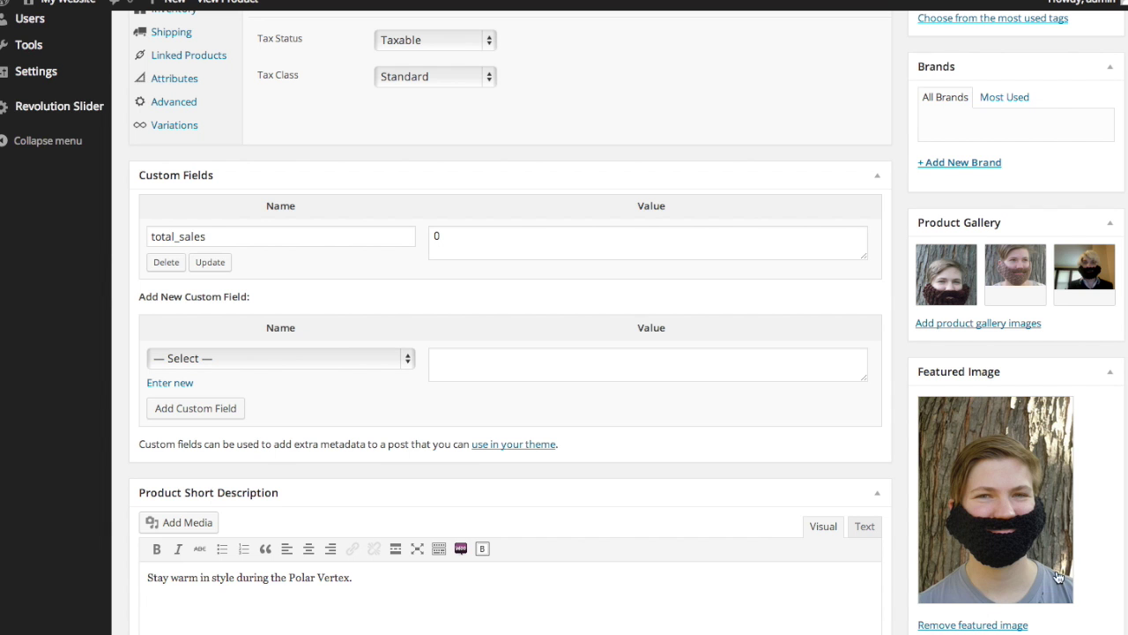
# Update the published Crochet Beards product to save the gallery and featured image.
pyautogui.scroll(-1, 1027, 503)
pyautogui.scroll(-2, 1027, 502)
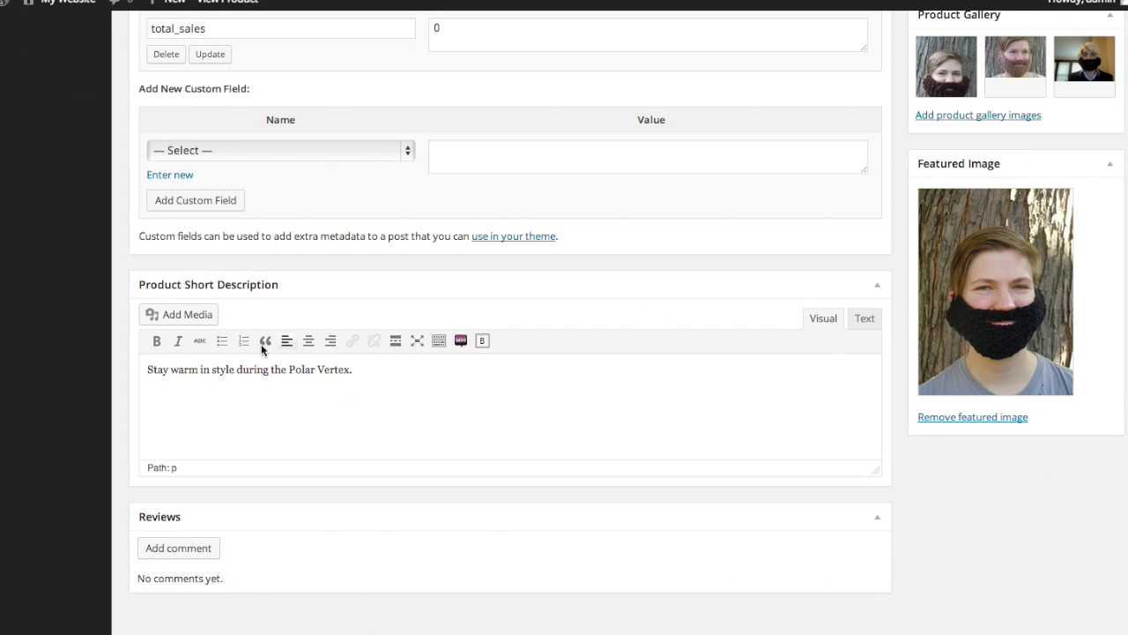
pyautogui.scroll(10, 365, 374)
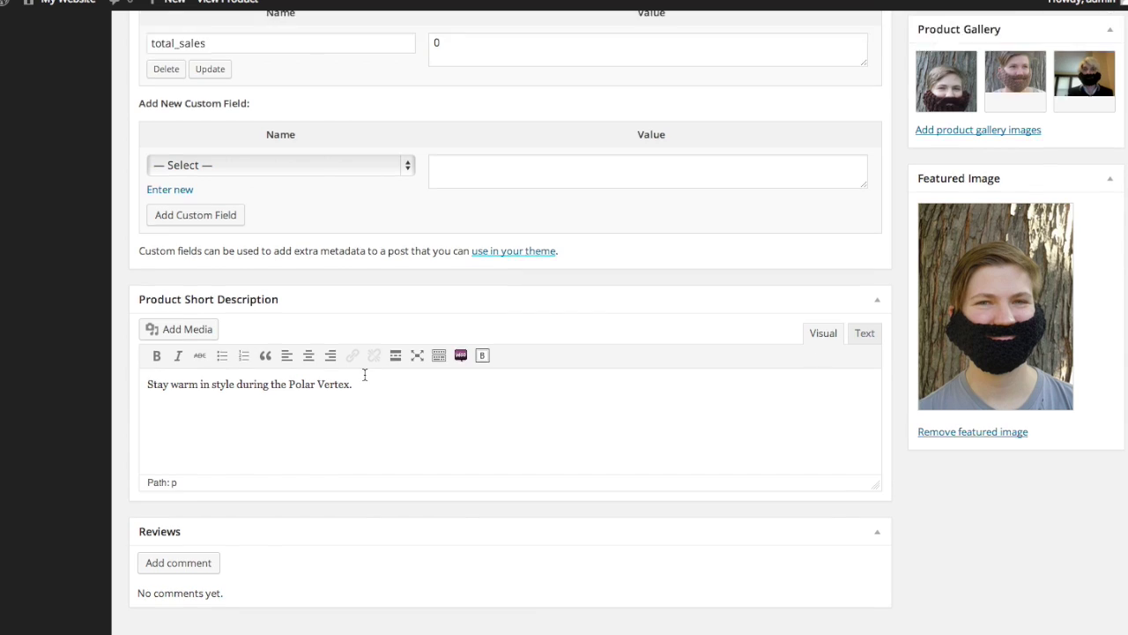
pyautogui.scroll(-4, 248, 140)
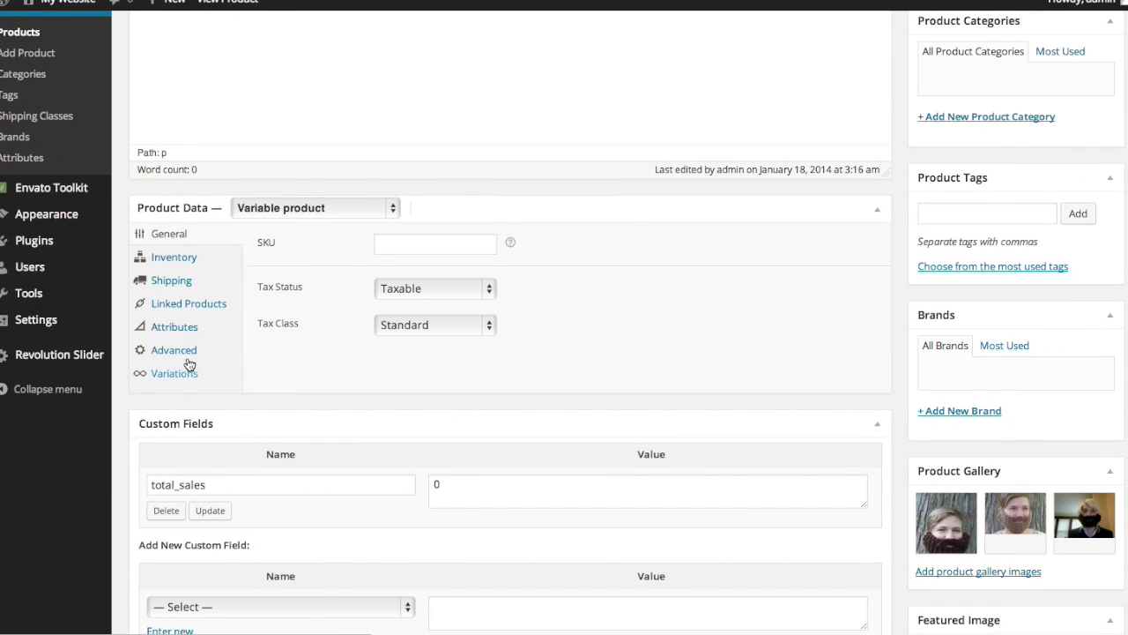
pyautogui.scroll(-3, 558, 280)
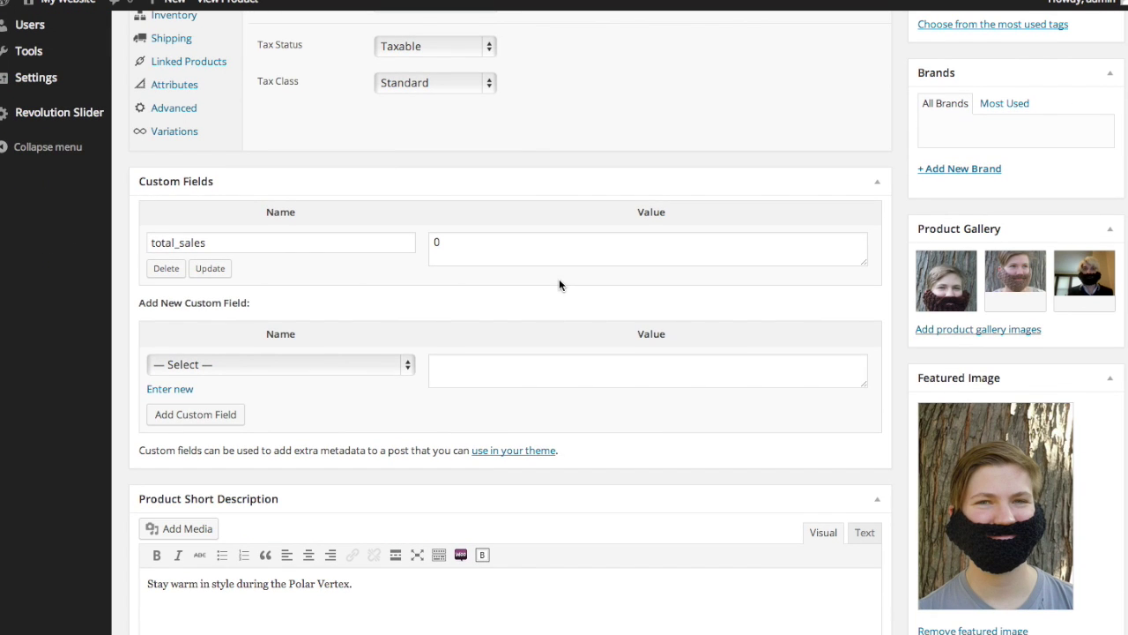
pyautogui.scroll(6, 559, 282)
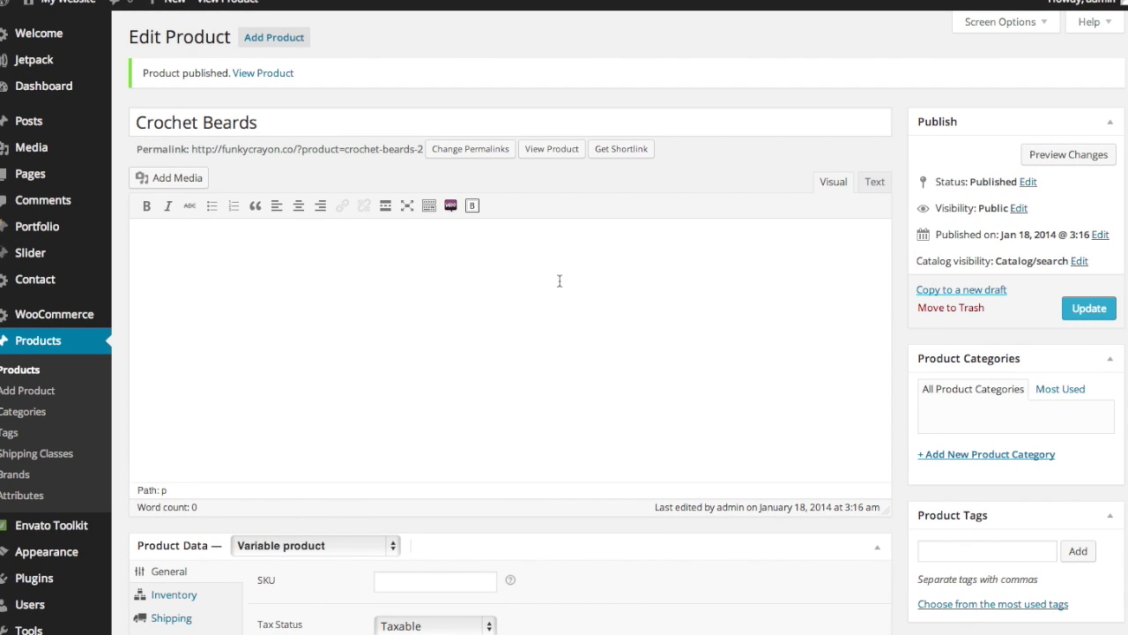
pyautogui.click(1081, 307)
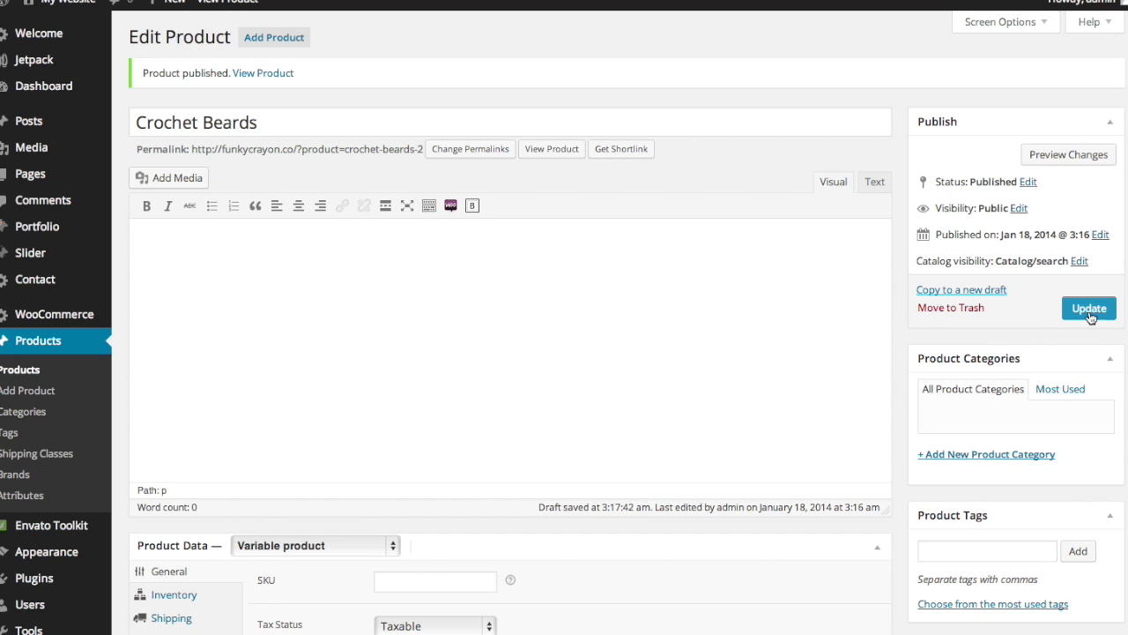
pyautogui.click(1089, 310)
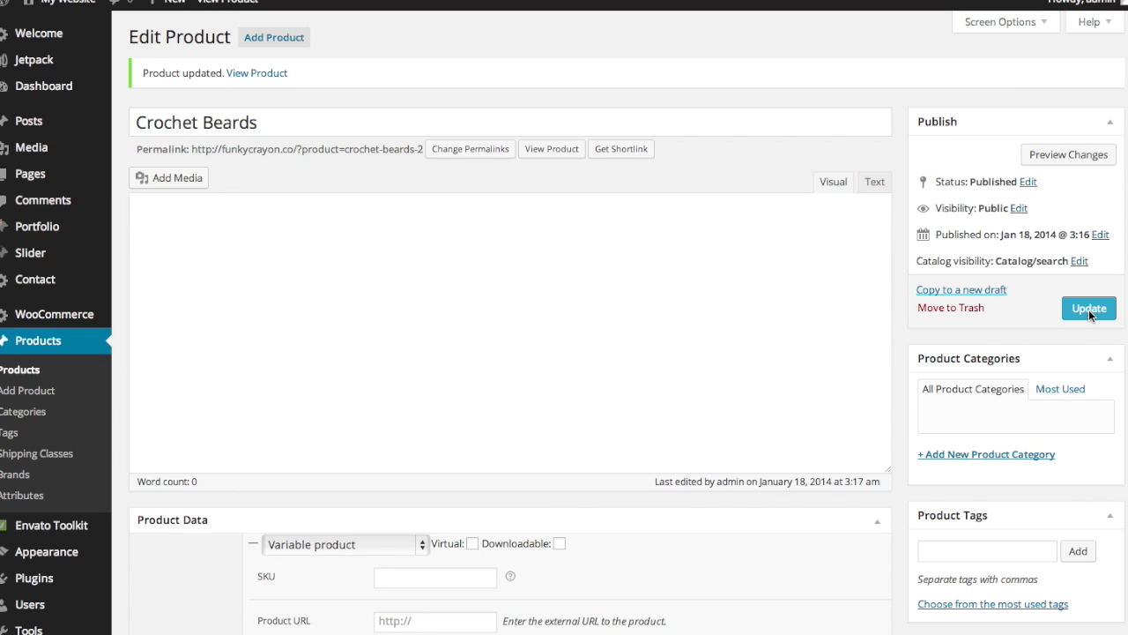
# View the product's store page and preview the Brown Non-Curly, Brown Curly and Black Curly combinations.
pyautogui.click(545, 151)
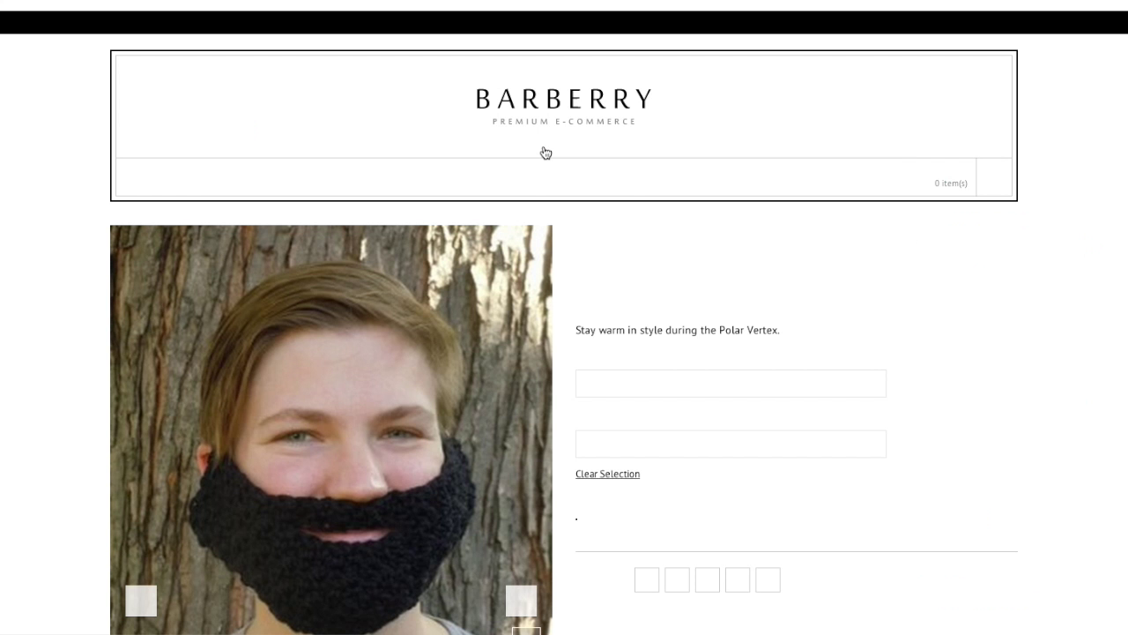
pyautogui.scroll(-3, 546, 153)
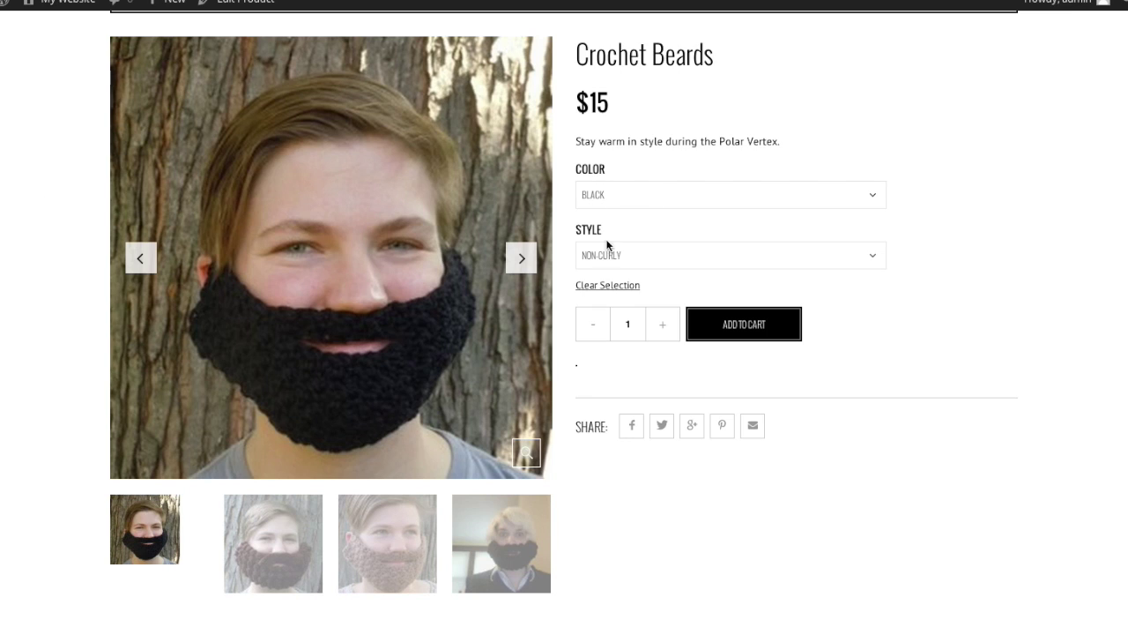
pyautogui.click(667, 196)
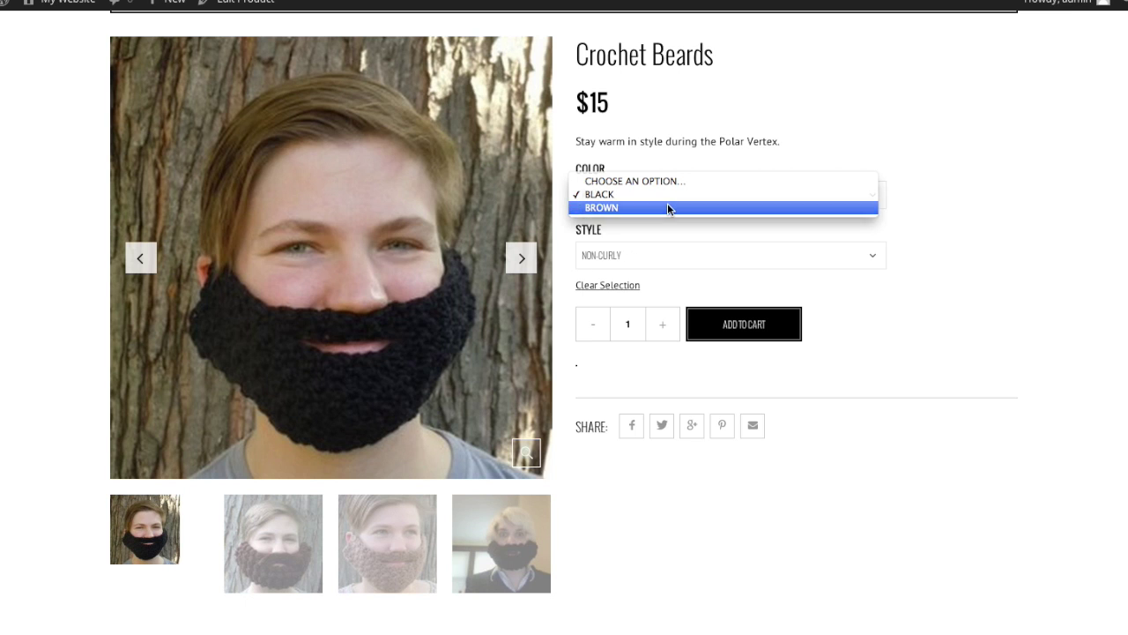
pyautogui.click(667, 207)
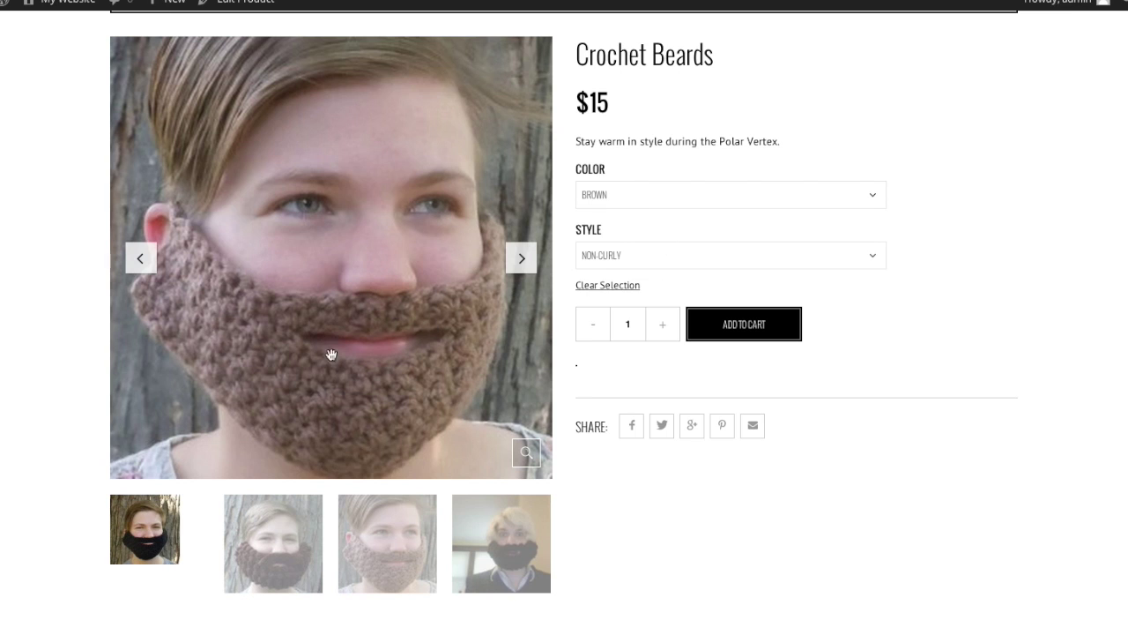
pyautogui.click(643, 251)
pyautogui.click(646, 242)
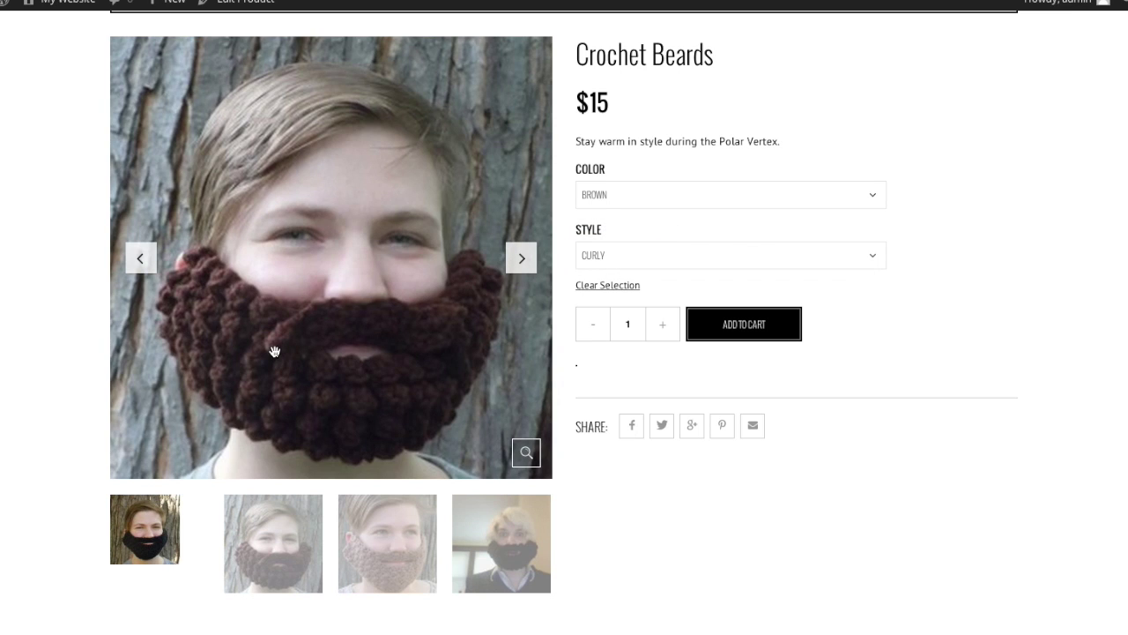
pyautogui.click(671, 200)
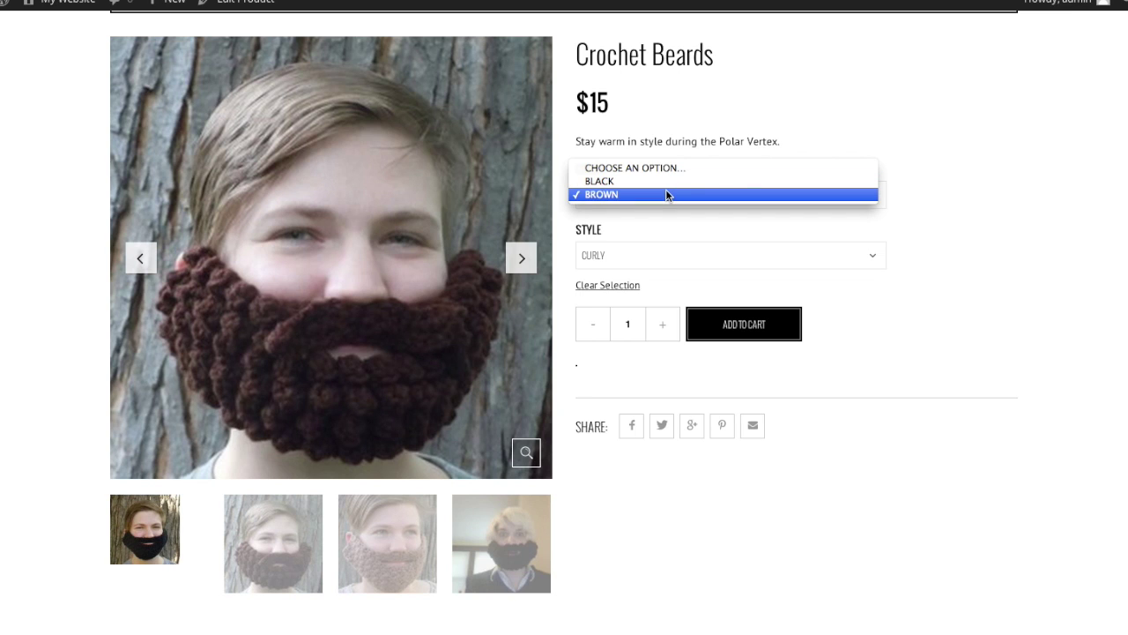
pyautogui.click(666, 181)
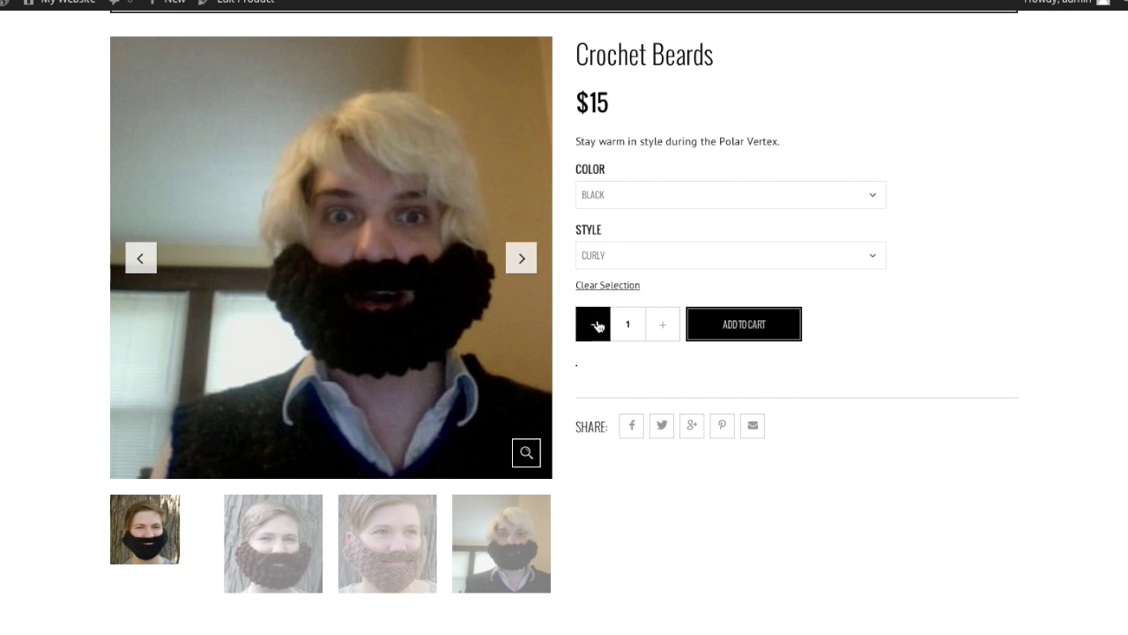
# Browse the product's gallery thumbnails, finishing on the black no curl image.
pyautogui.click(745, 326)
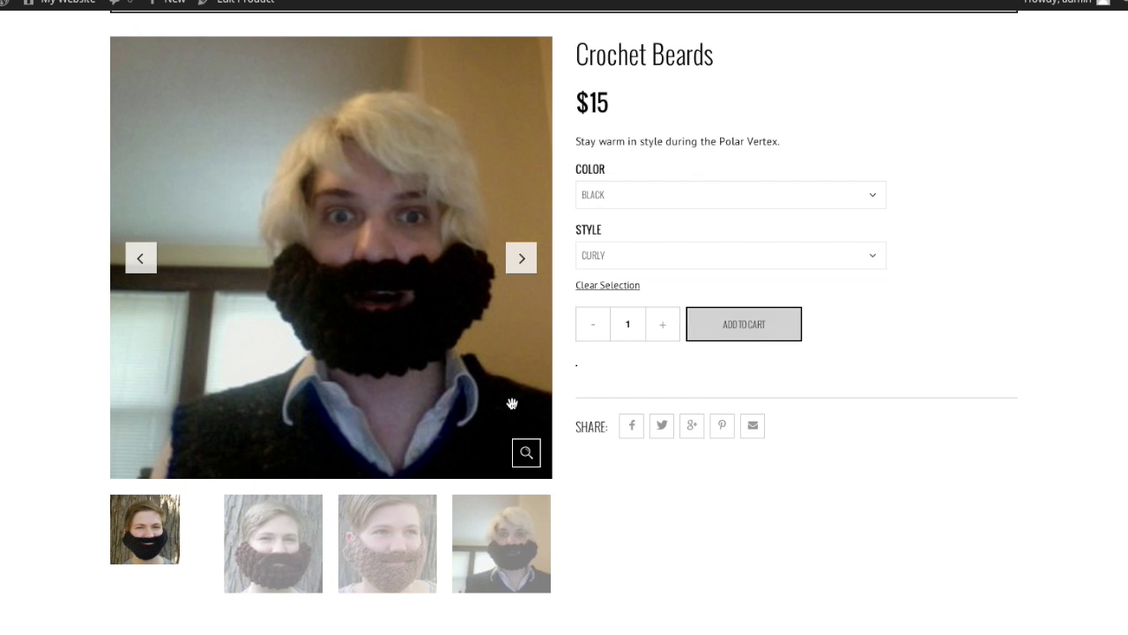
pyautogui.click(260, 532)
pyautogui.click(368, 533)
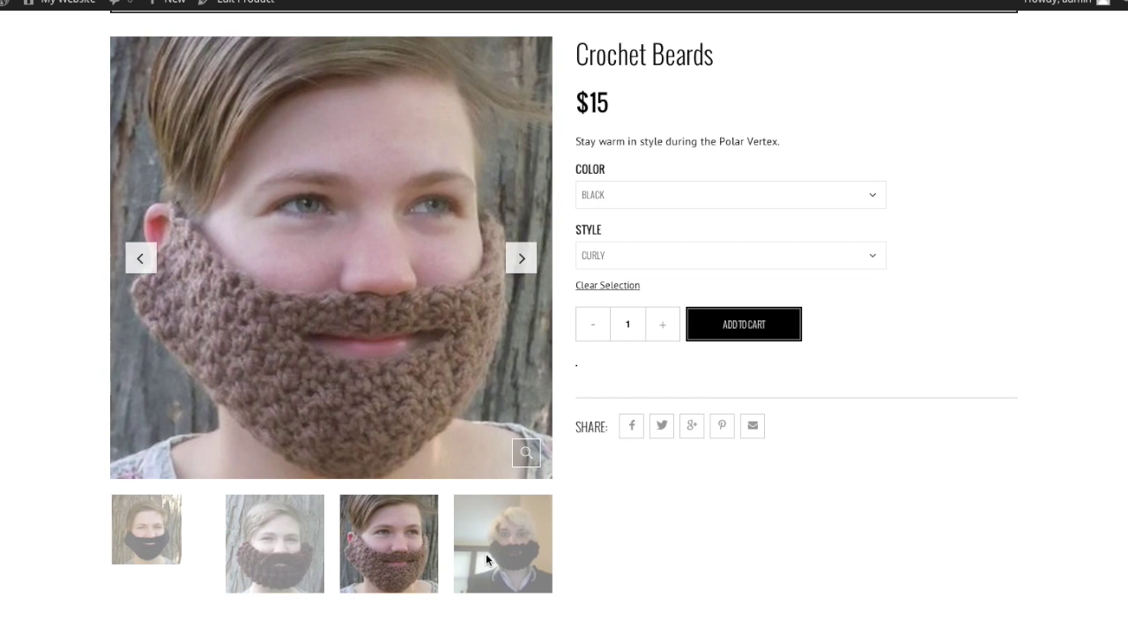
pyautogui.click(485, 559)
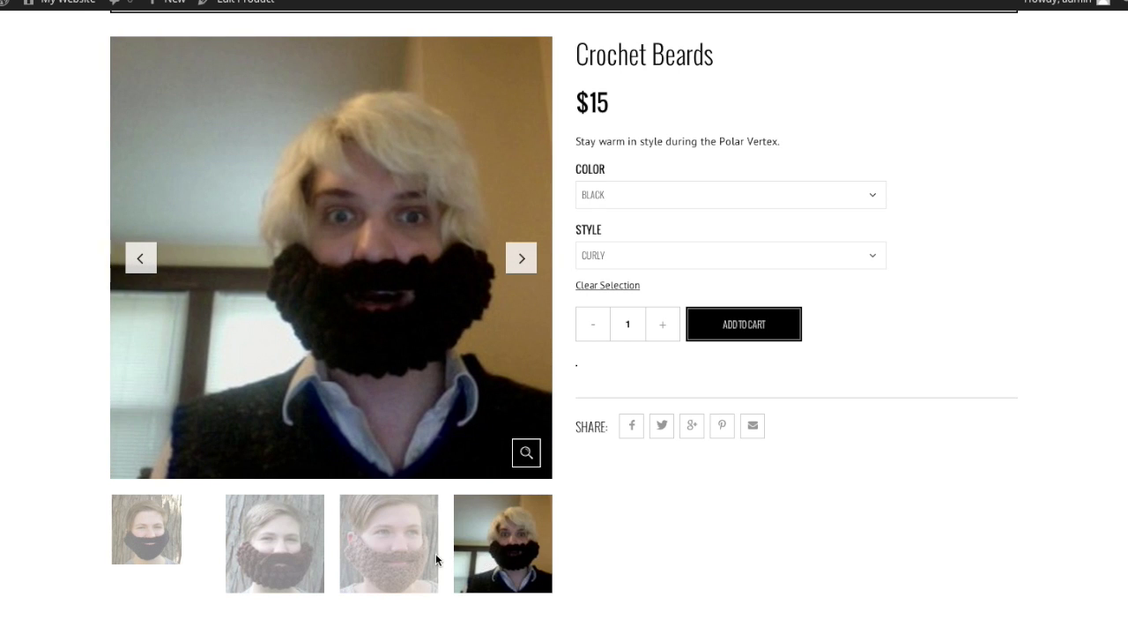
pyautogui.click(246, 547)
pyautogui.click(135, 555)
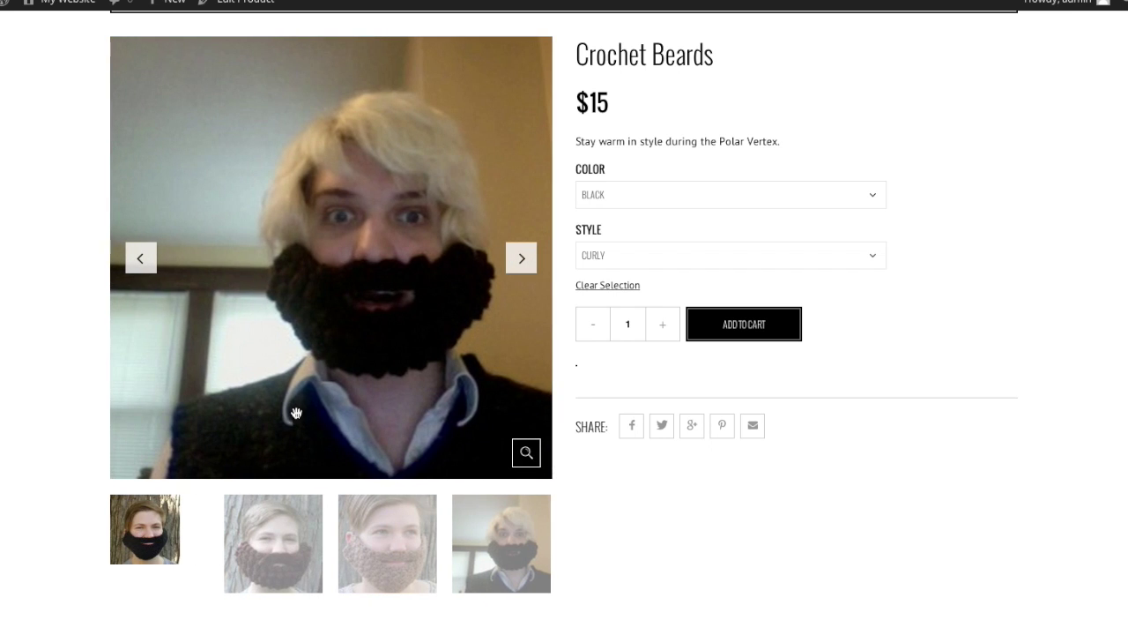
# Preview the Brown Curly and Black Curly variations again, ending with color Black and style Non-Curly.
pyautogui.click(637, 196)
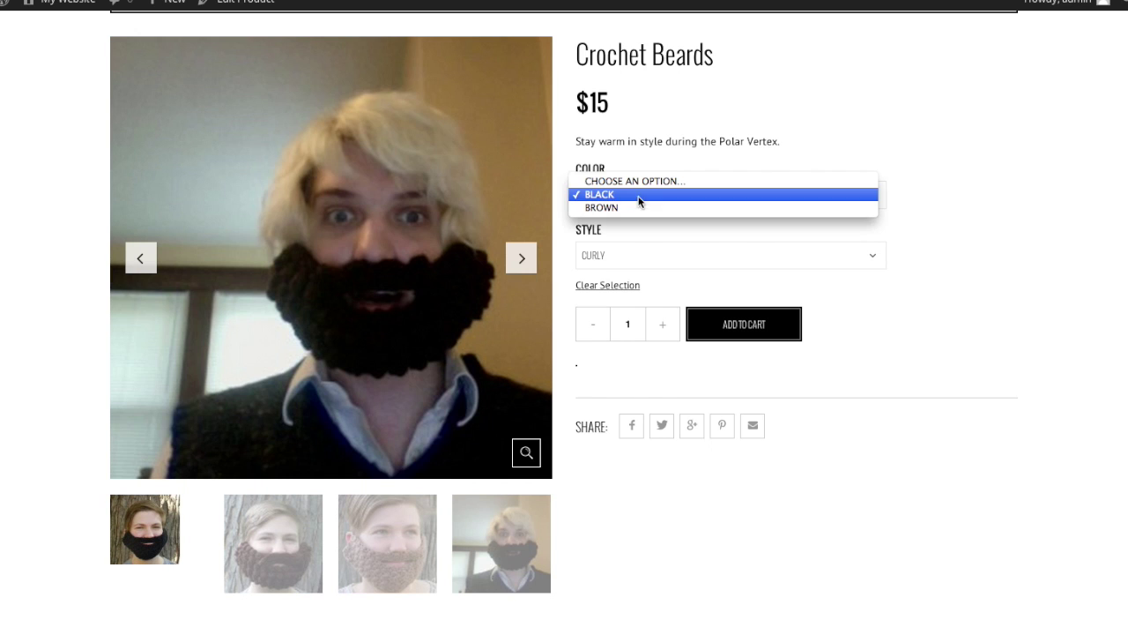
pyautogui.click(639, 208)
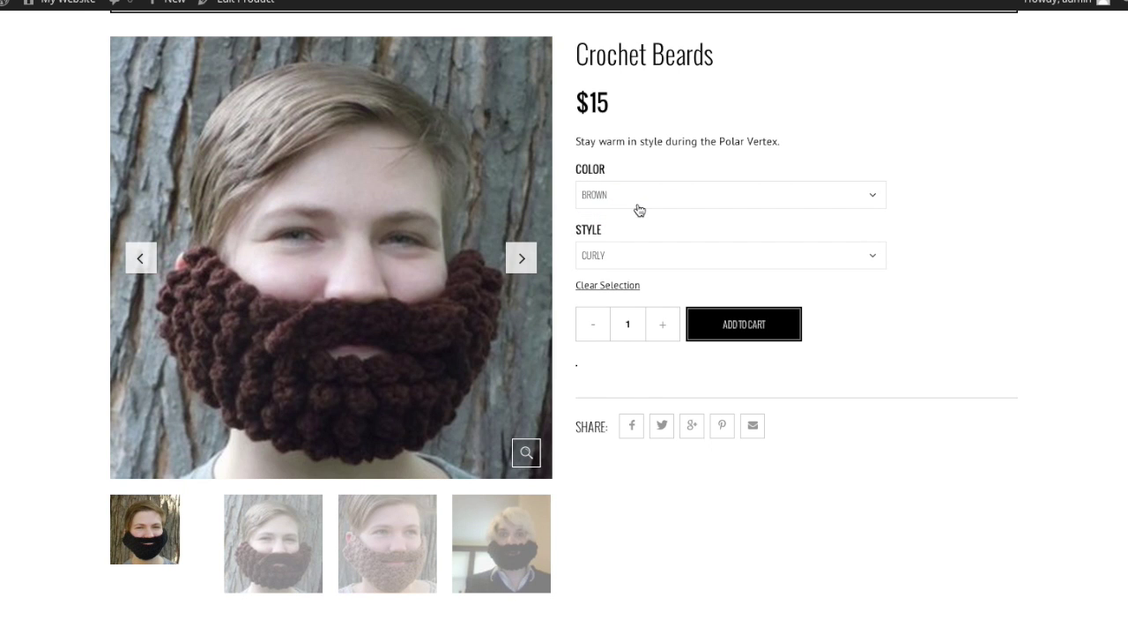
pyautogui.click(620, 205)
pyautogui.click(617, 181)
pyautogui.click(618, 245)
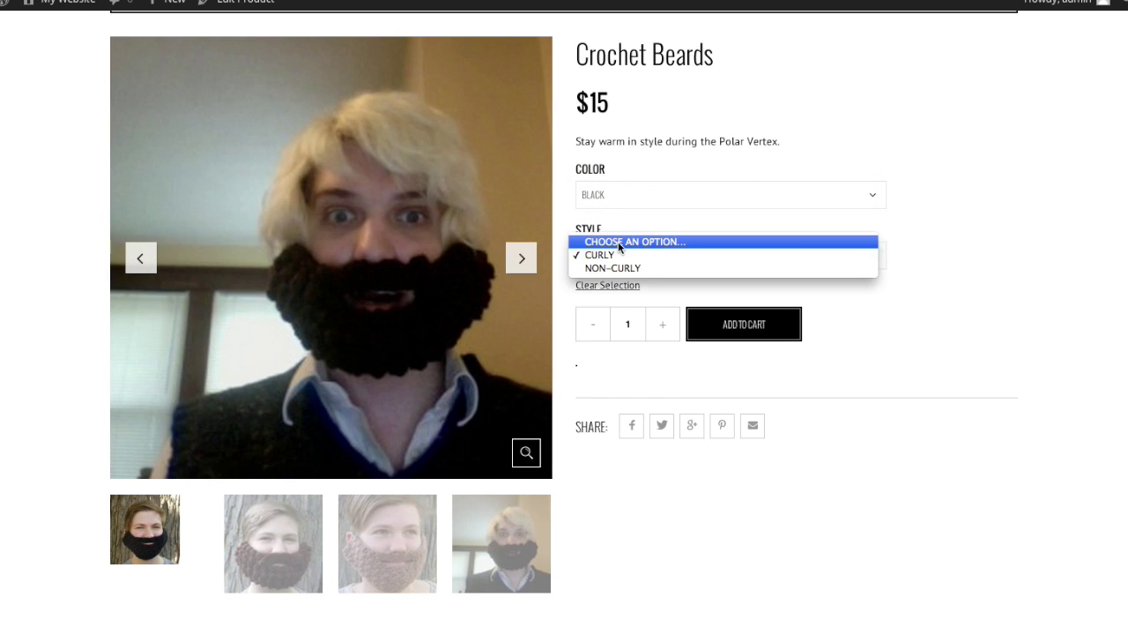
pyautogui.click(620, 268)
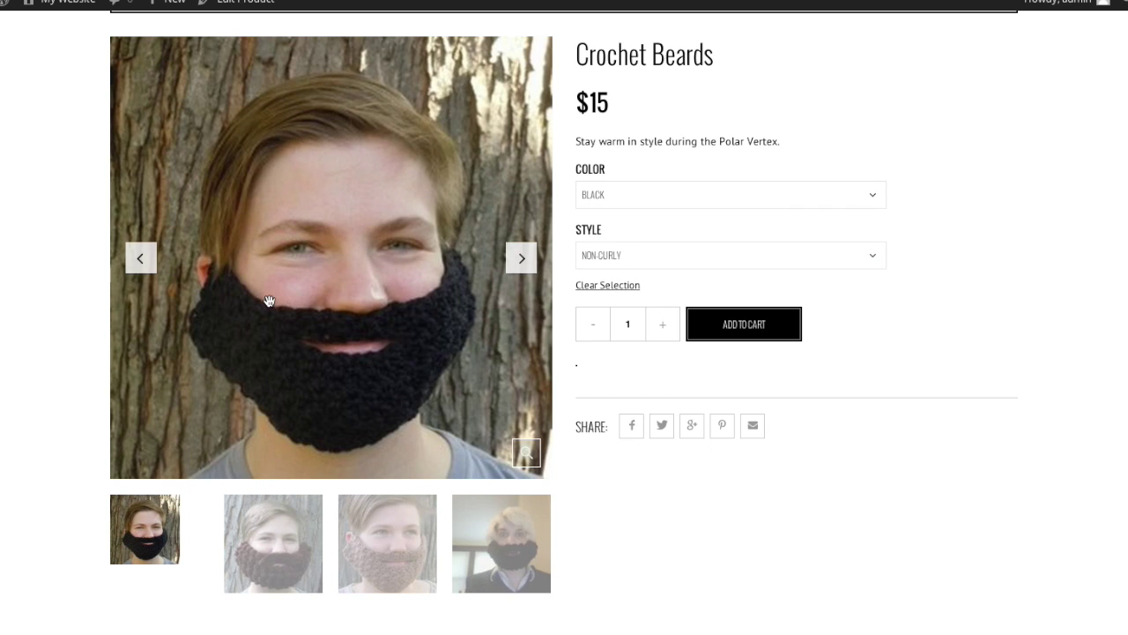
# Look over the whole Crochet Beards store page, from the header to the Additional Information section.
pyautogui.scroll(1, 674, 252)
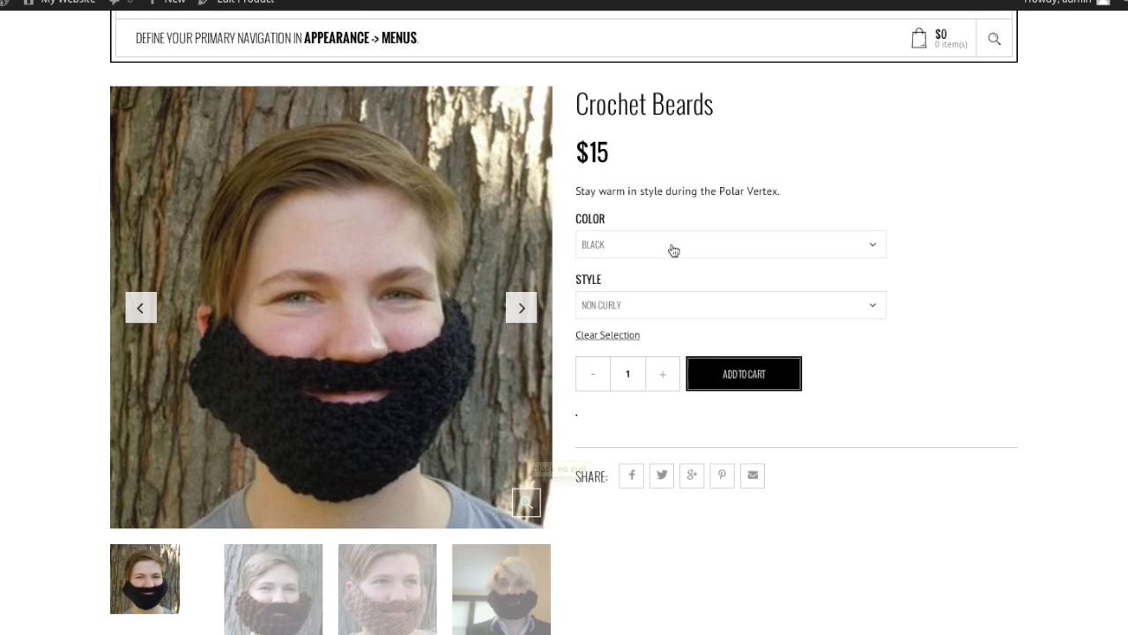
pyautogui.scroll(-1, 673, 249)
pyautogui.scroll(-1, 672, 250)
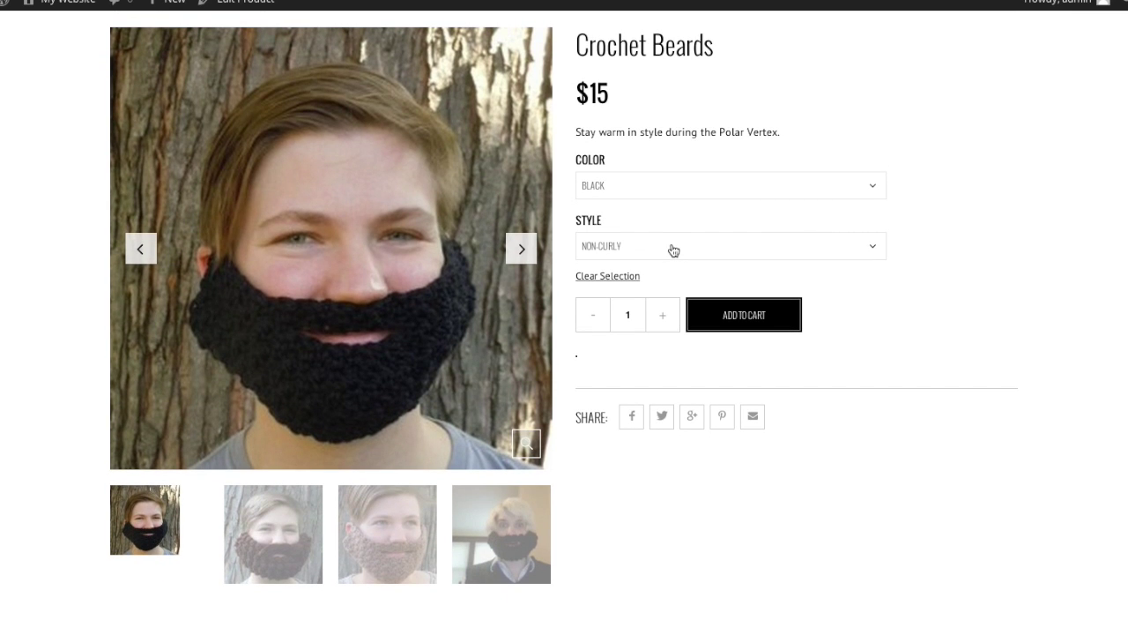
pyautogui.scroll(3, 673, 251)
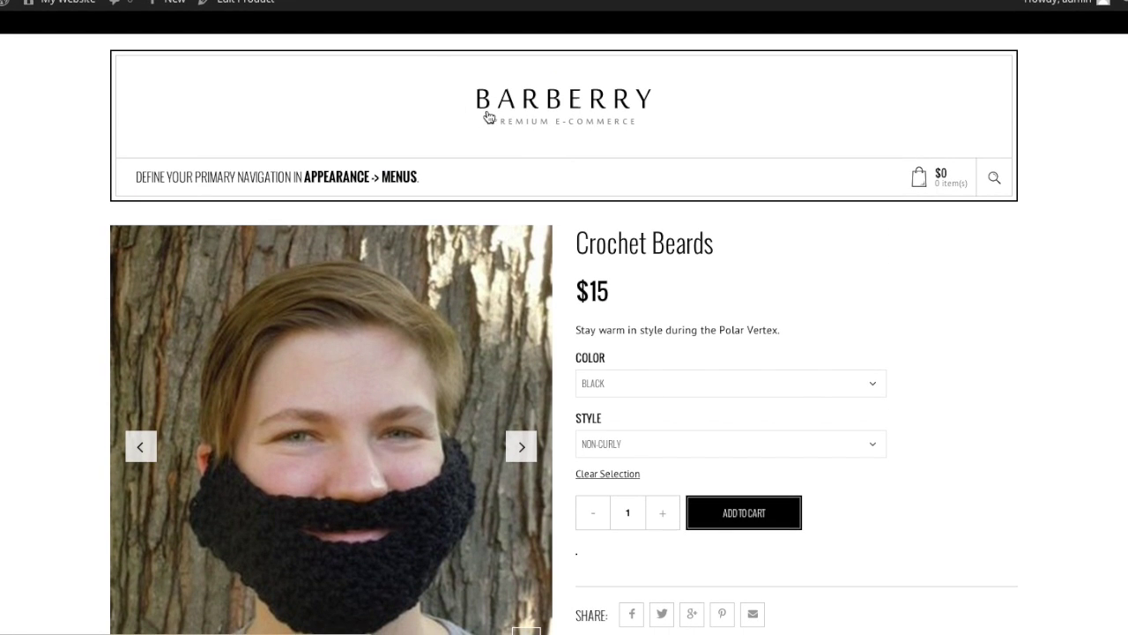
pyautogui.scroll(-5, 601, 220)
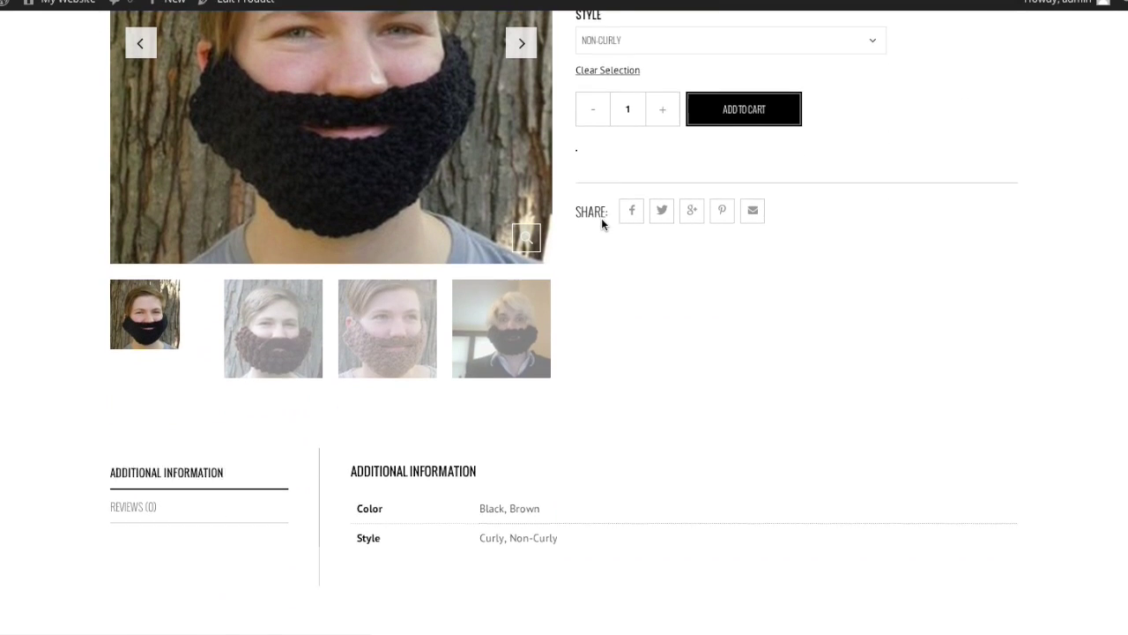
pyautogui.scroll(-2, 601, 218)
pyautogui.scroll(6, 601, 218)
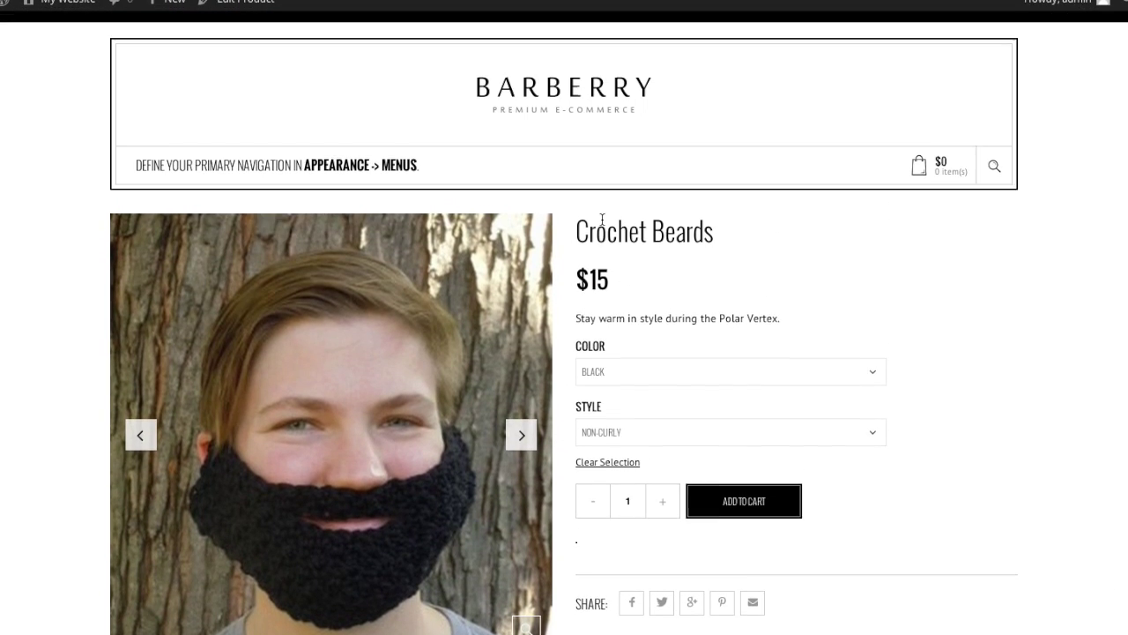
pyautogui.scroll(-1, 602, 220)
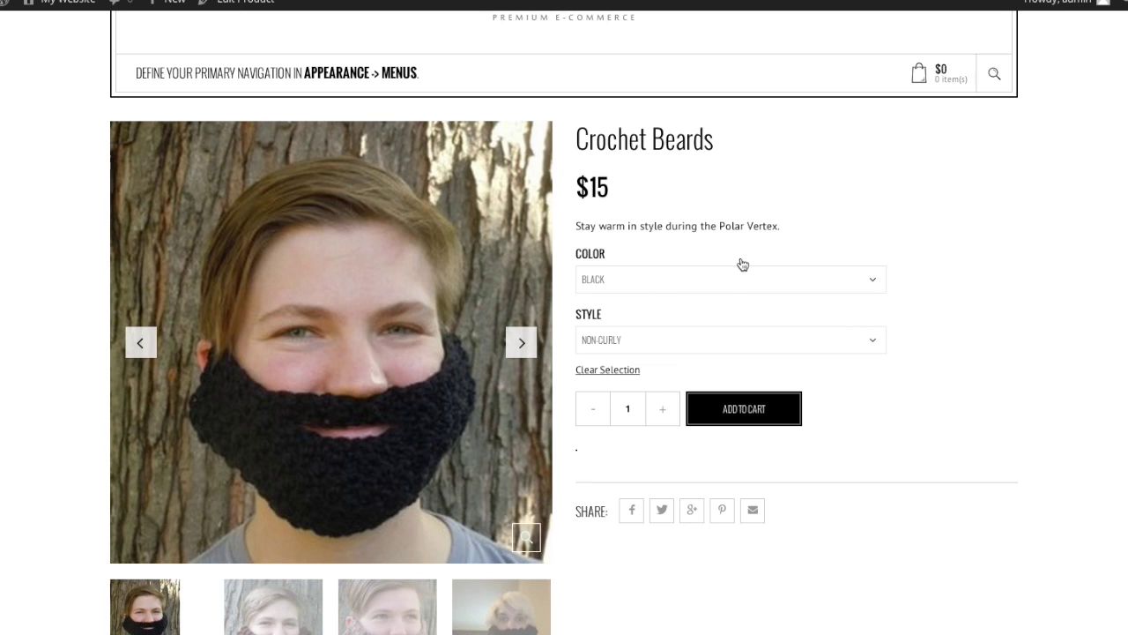
pyautogui.scroll(2, 743, 265)
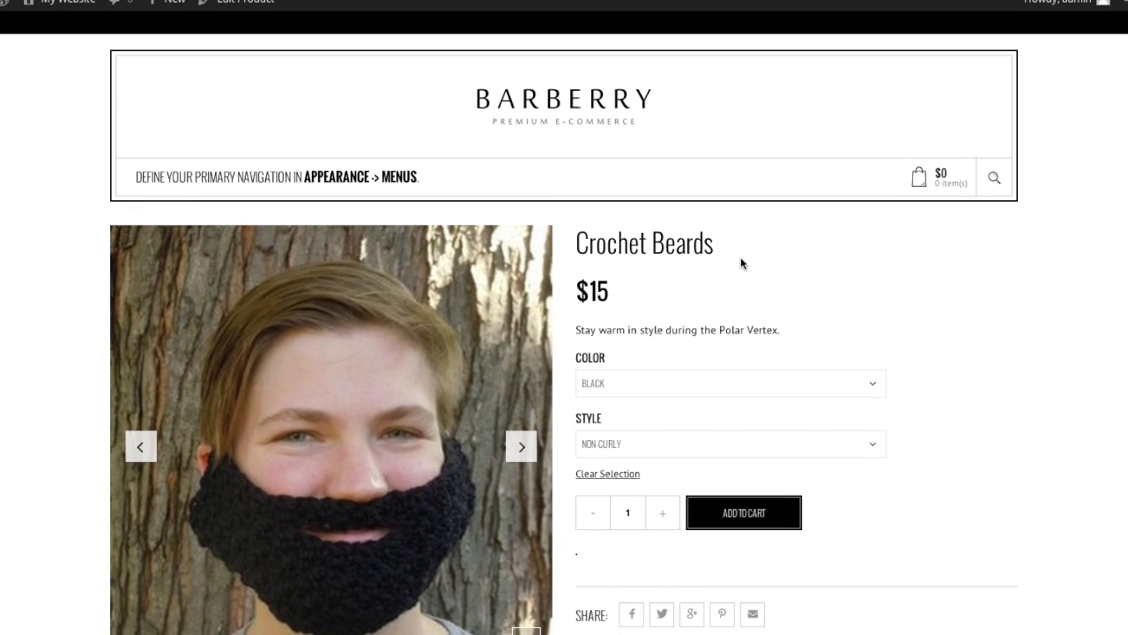